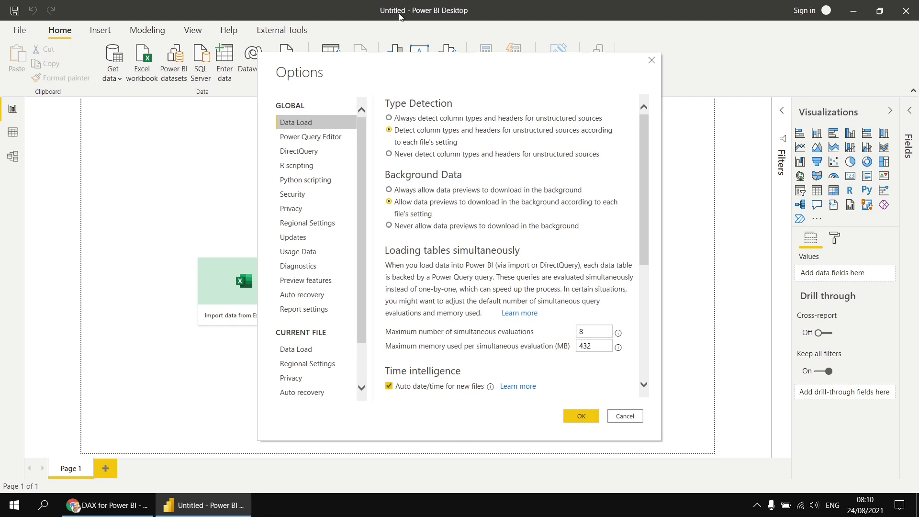
Step: Close Options, then import the Movies table from the Movies.xlsx Excel workbook
click(583, 418)
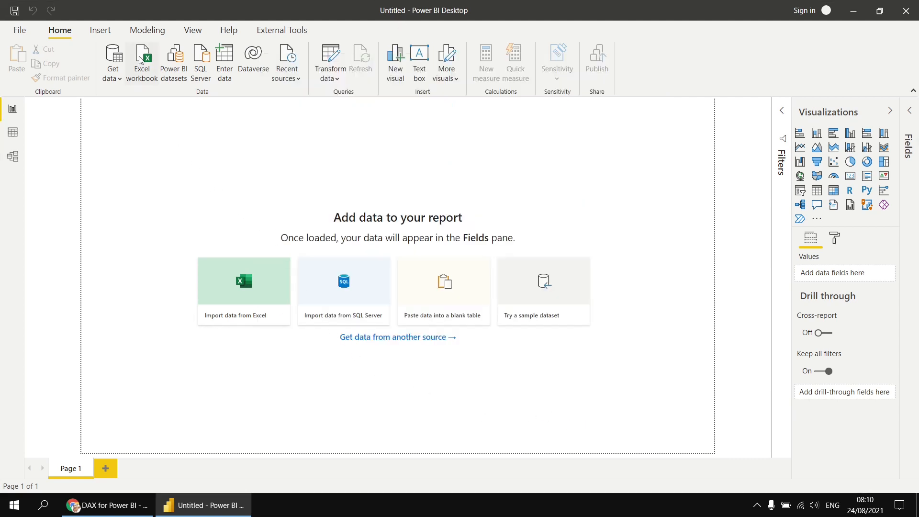
click(146, 71)
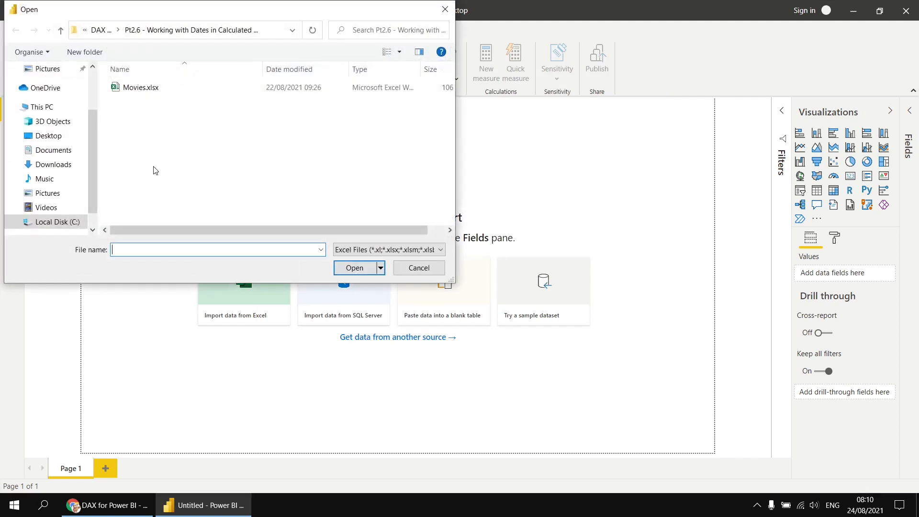
double_click(132, 92)
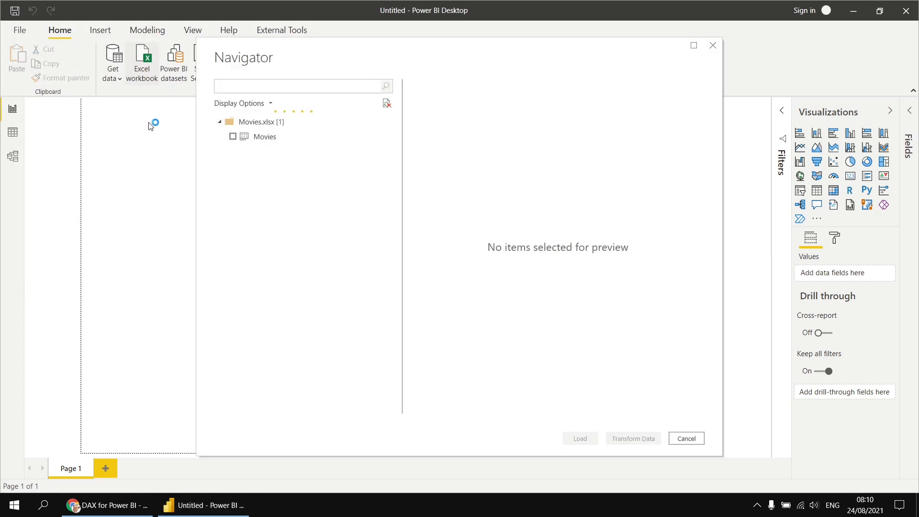
click(232, 137)
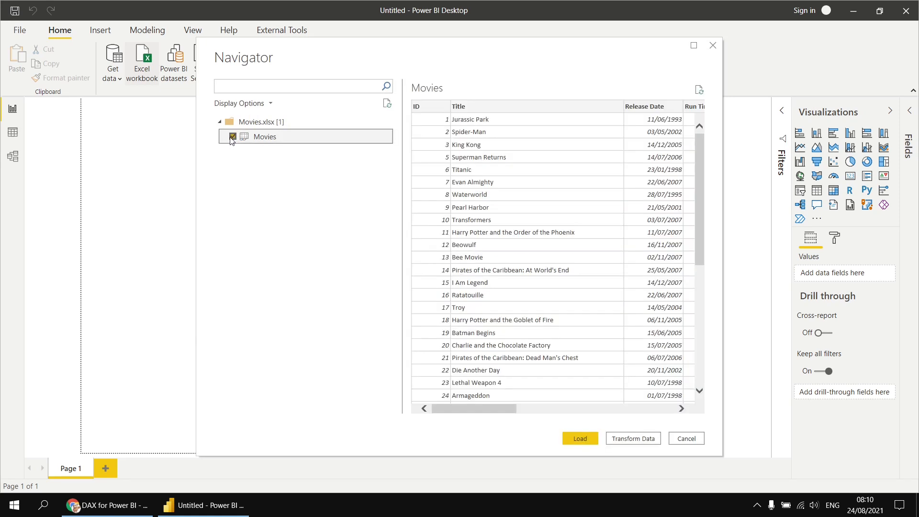
click(580, 442)
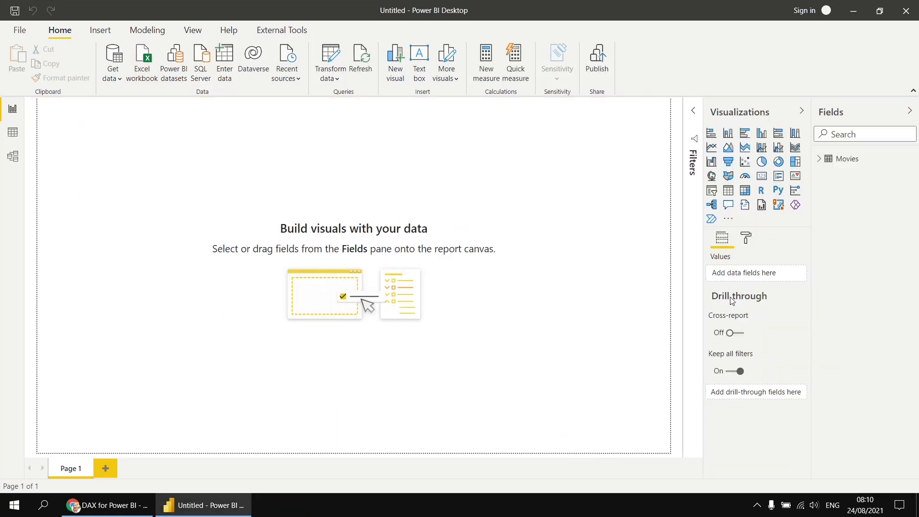
Step: Expand the Movies table's fields, preview its rows in Data view, then return to Report view
click(818, 160)
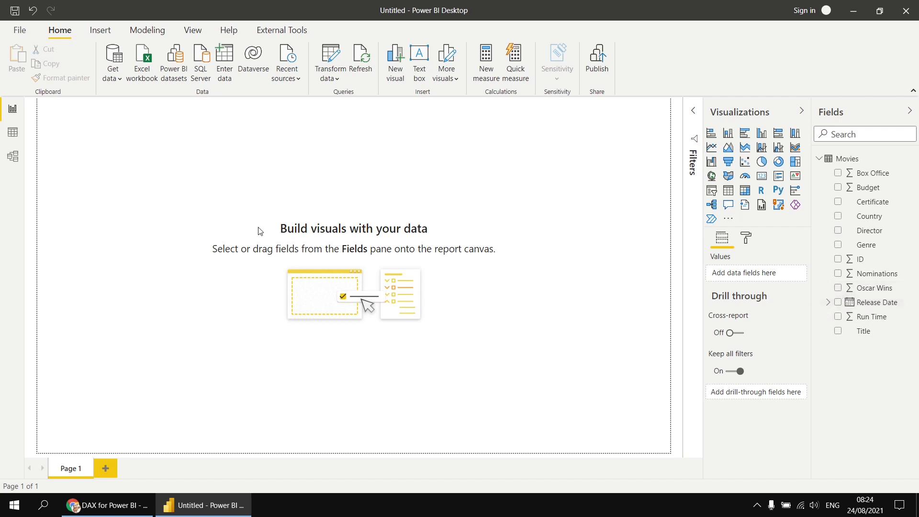
click(13, 137)
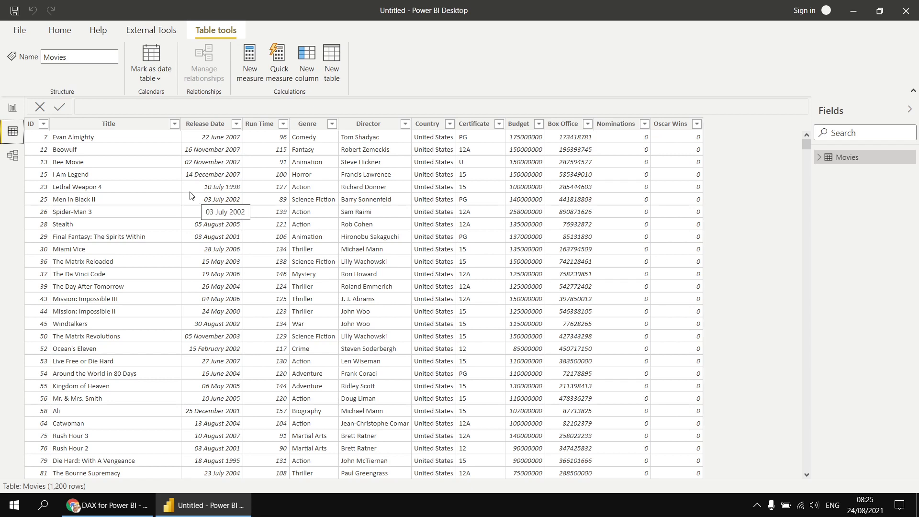
click(13, 108)
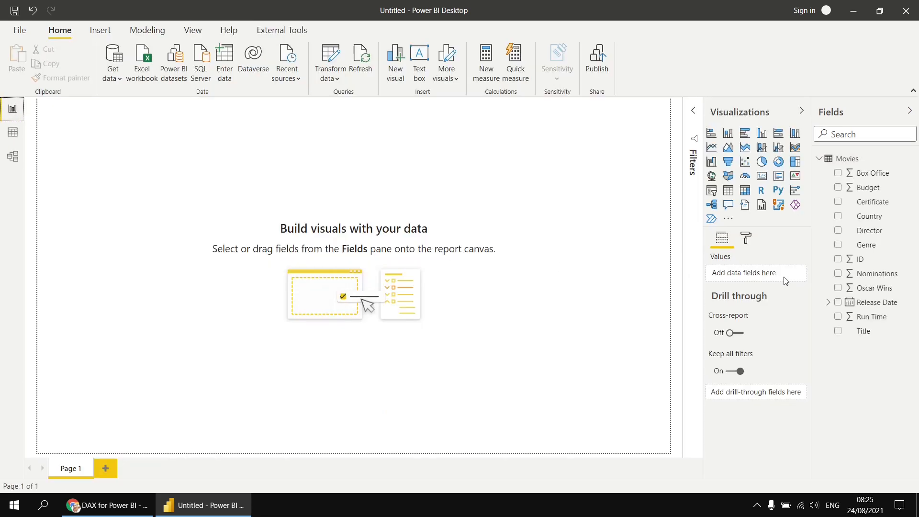
Step: Add Release Date as a canvas-filling visual and convert it to a matrix
click(837, 302)
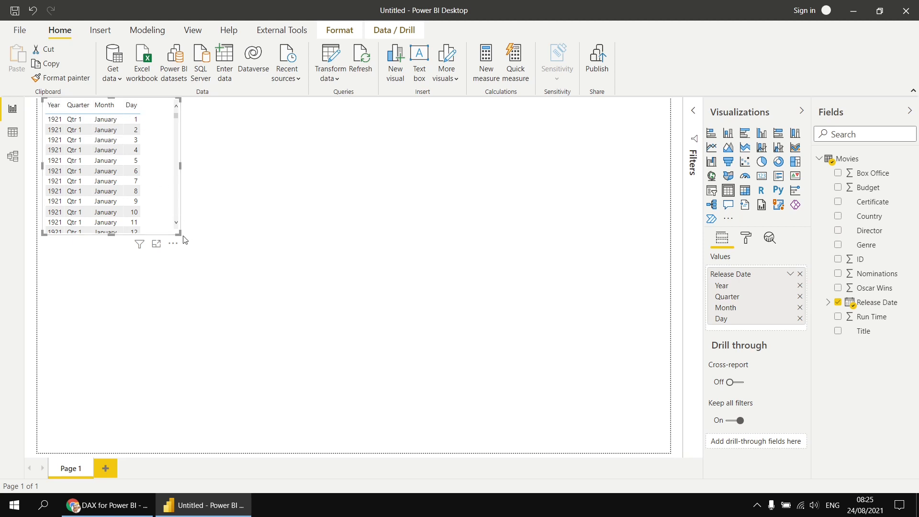
drag(181, 235, 665, 452)
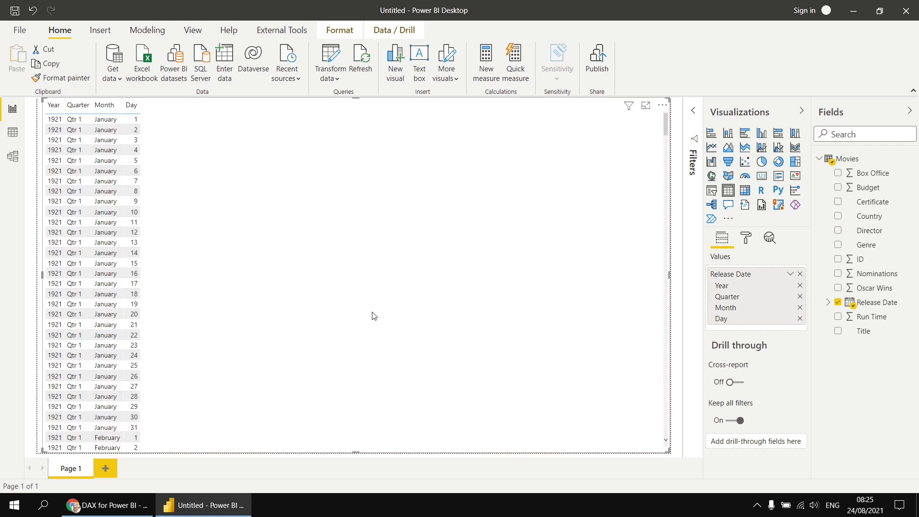
click(744, 191)
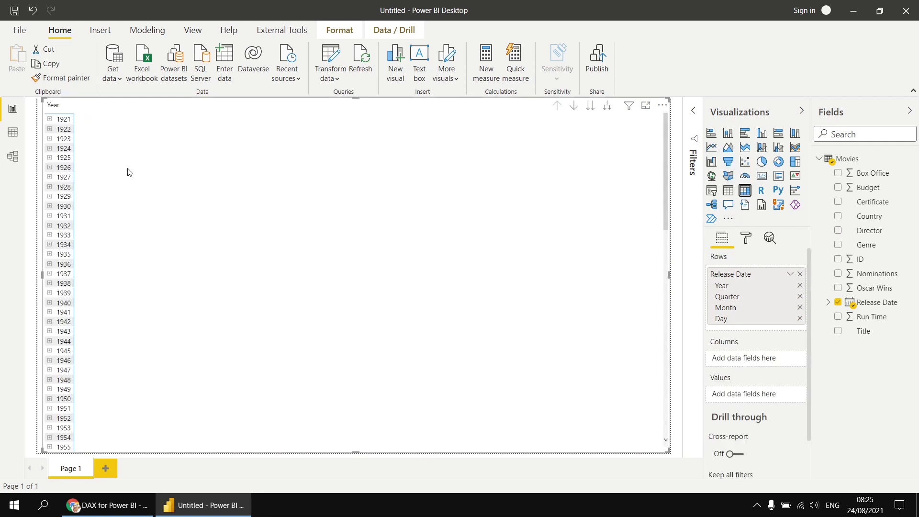
Step: Expand 1922 down through Qtr 2 and May to its days, then collapse it
click(50, 129)
click(54, 149)
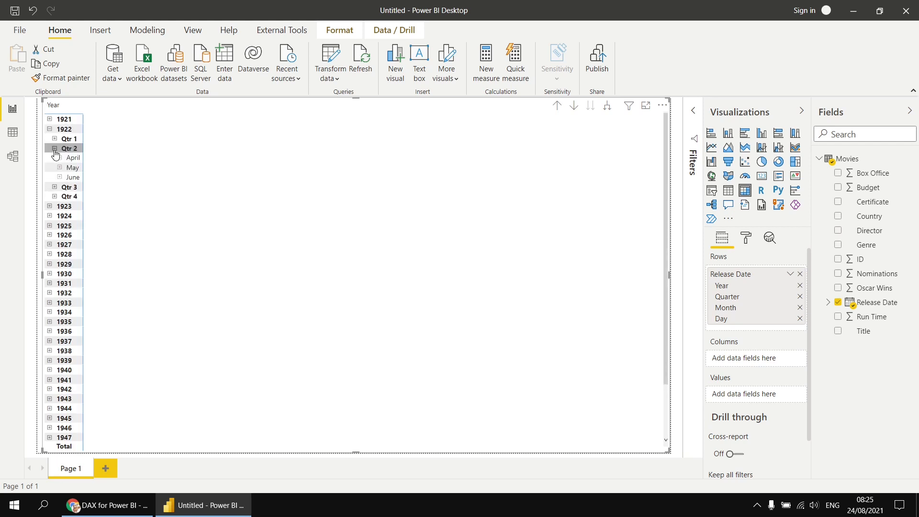
click(60, 168)
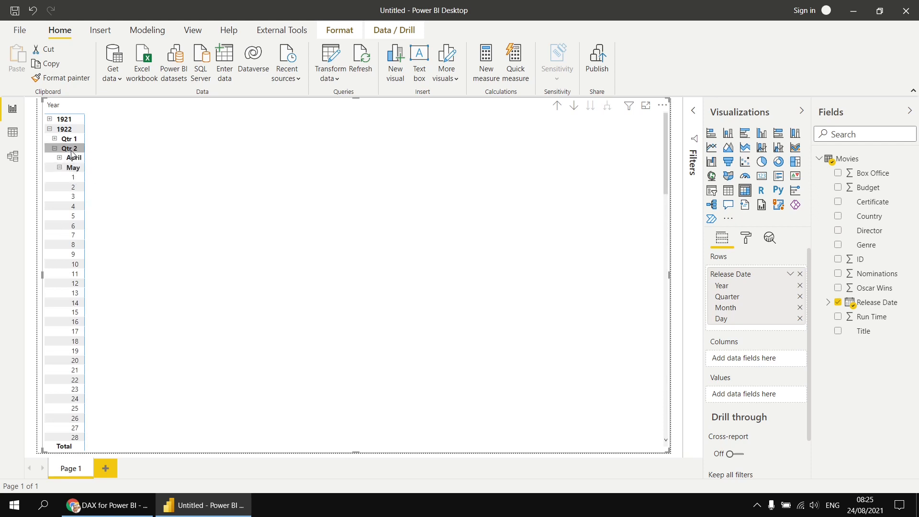
click(49, 129)
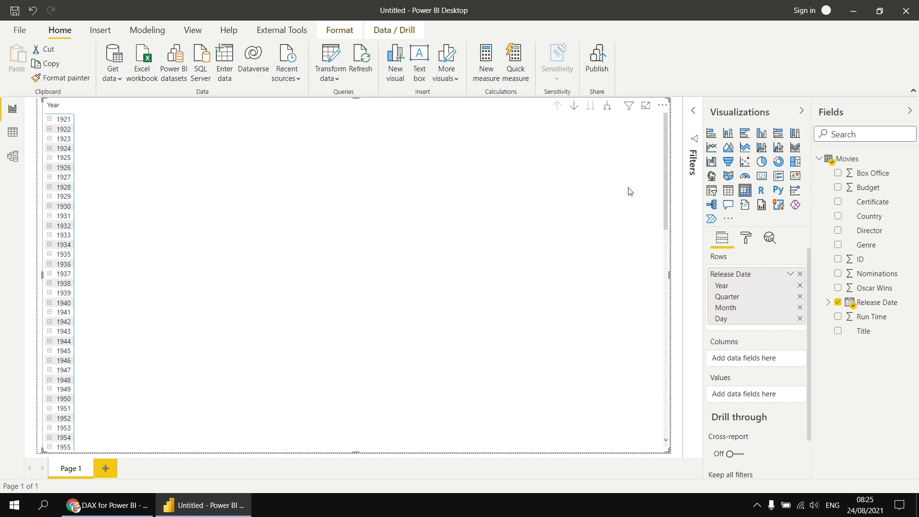
Step: Make it a clustered column chart showing the Average of Box Office
click(762, 134)
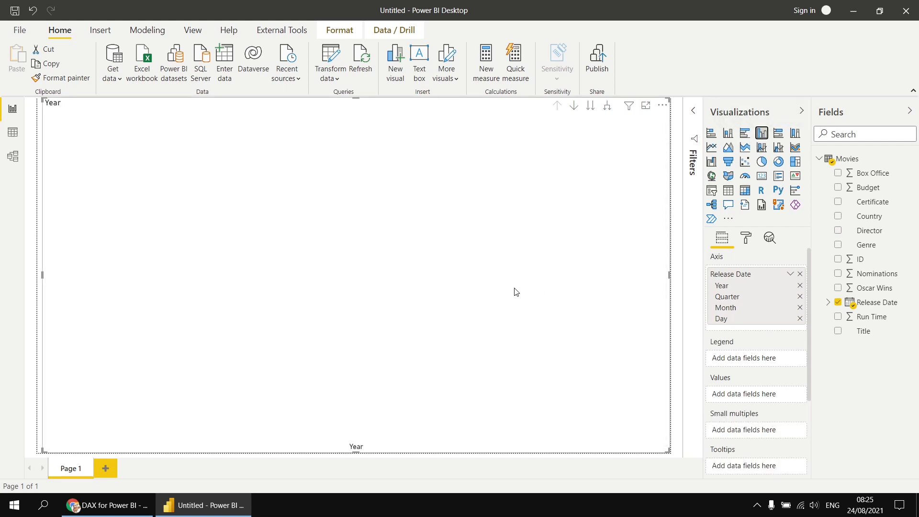
click(838, 174)
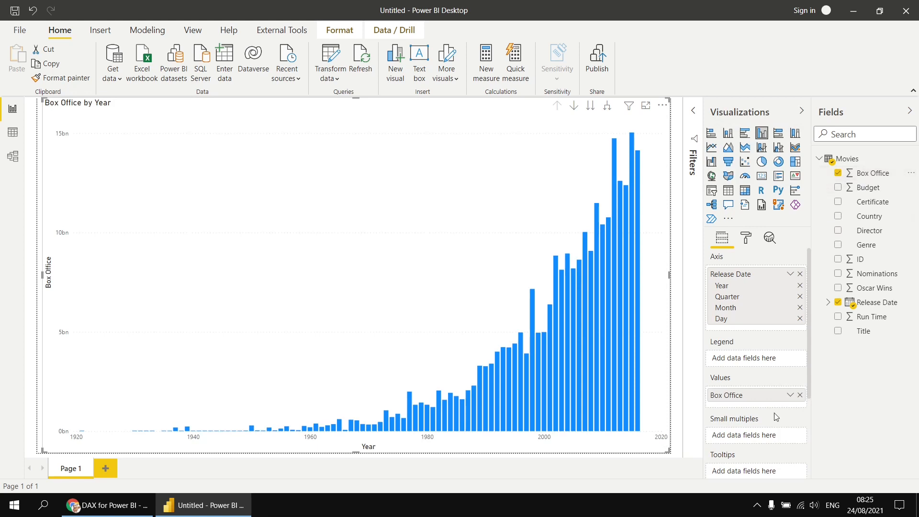
click(789, 394)
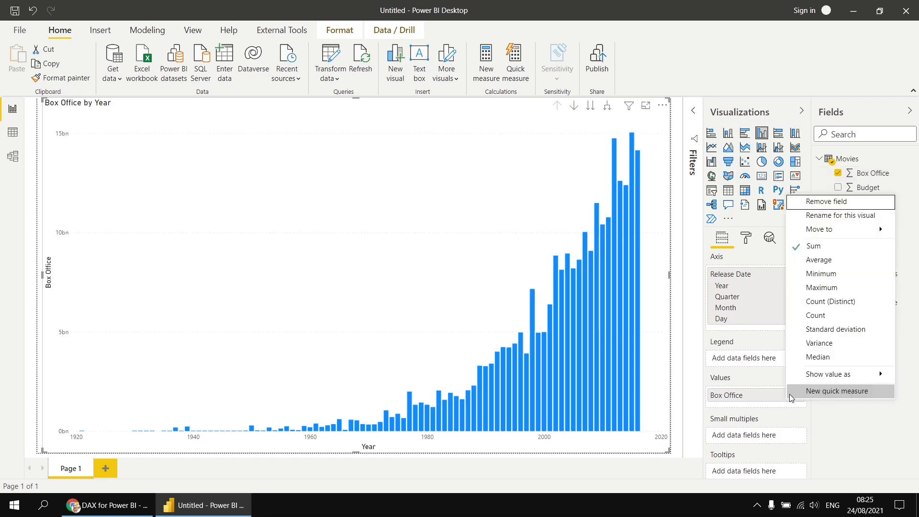
click(806, 261)
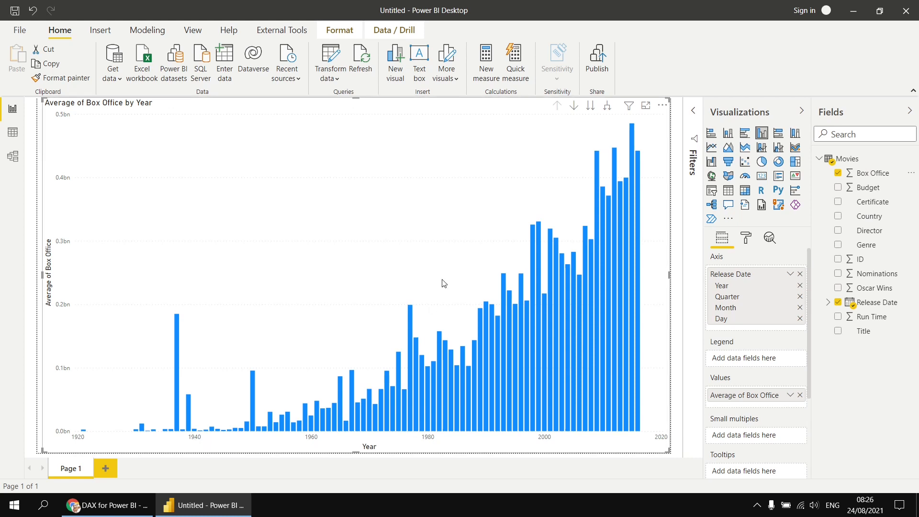
Step: Drill down through quarters, Qtr 4 months and December days, then drill back up to years
click(574, 107)
click(596, 165)
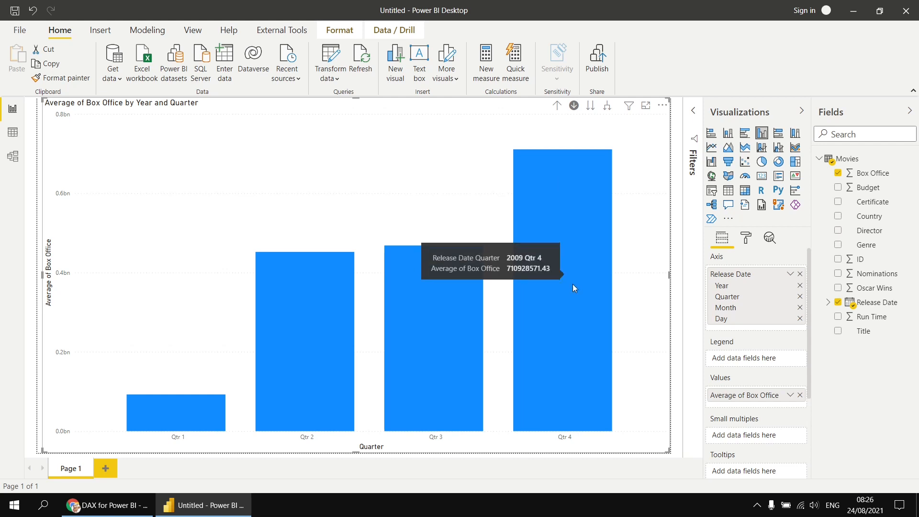
click(570, 298)
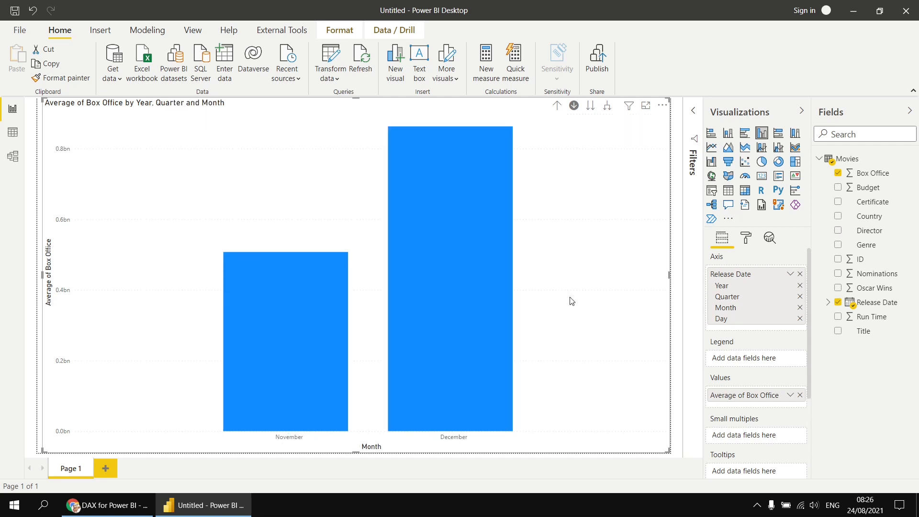
click(458, 308)
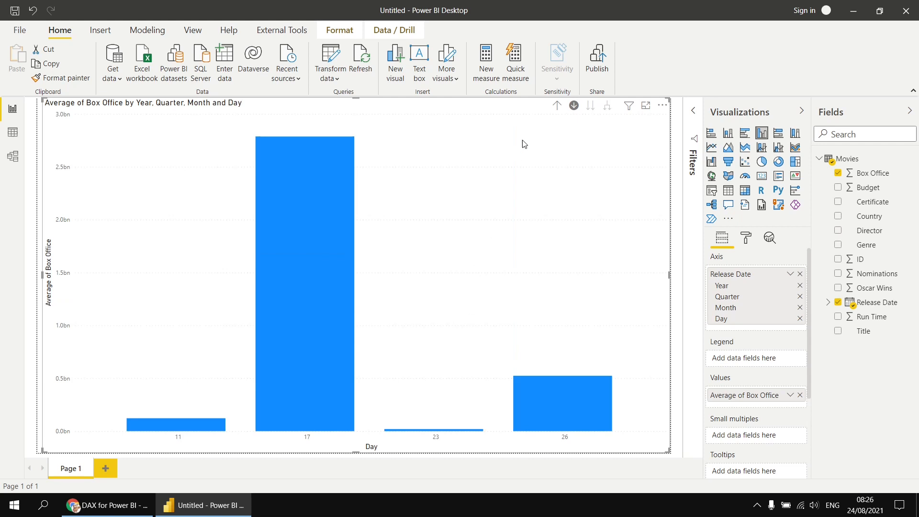
click(556, 106)
click(556, 106)
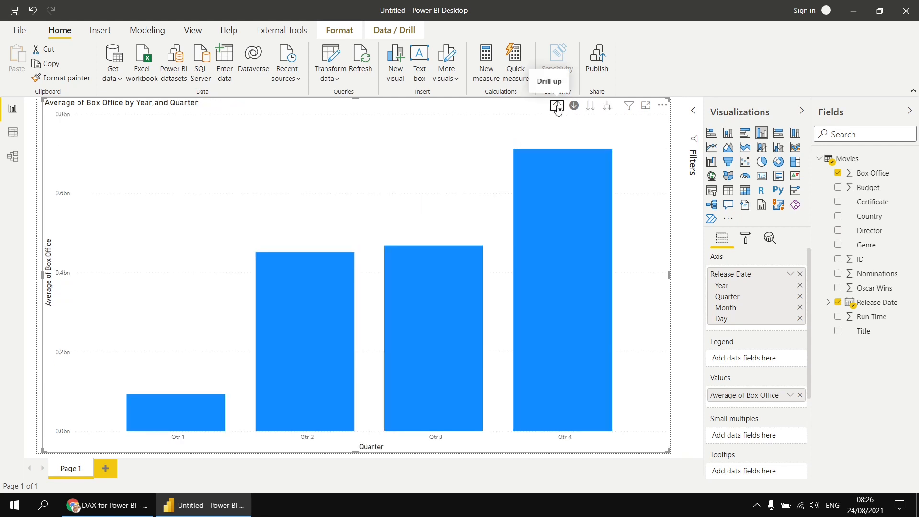
click(557, 106)
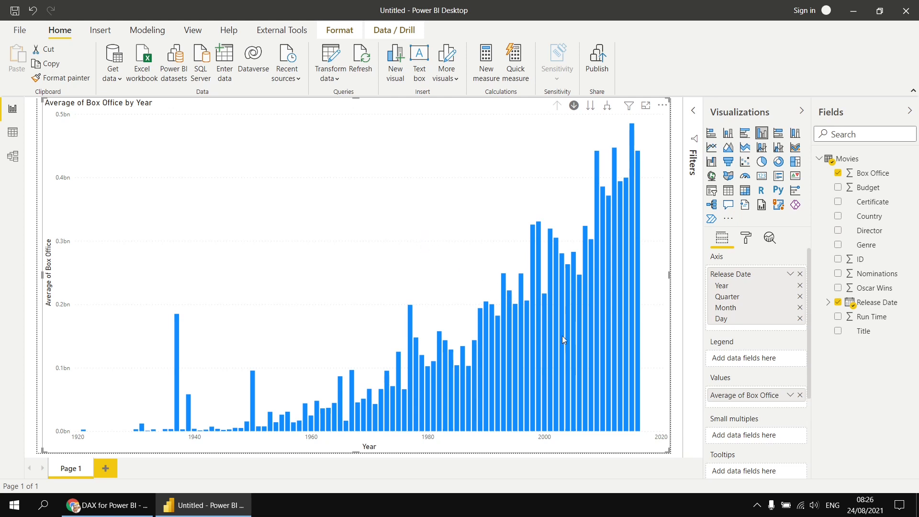
Step: Switch the Release Date axis to plain Release Date, then back to Date Hierarchy
click(790, 277)
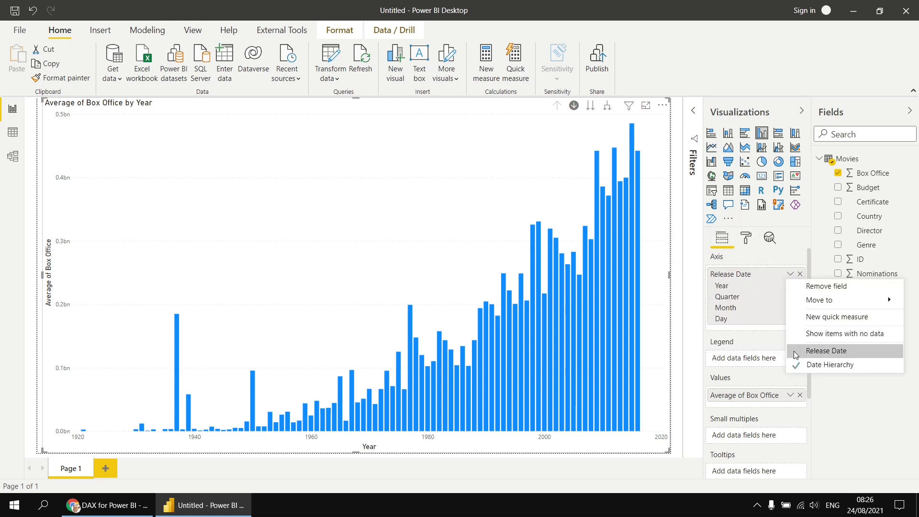
click(823, 354)
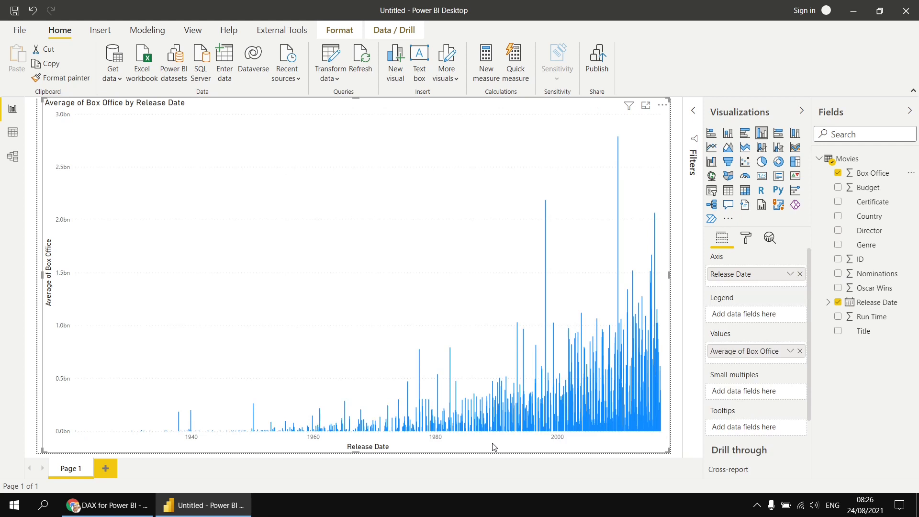
click(789, 275)
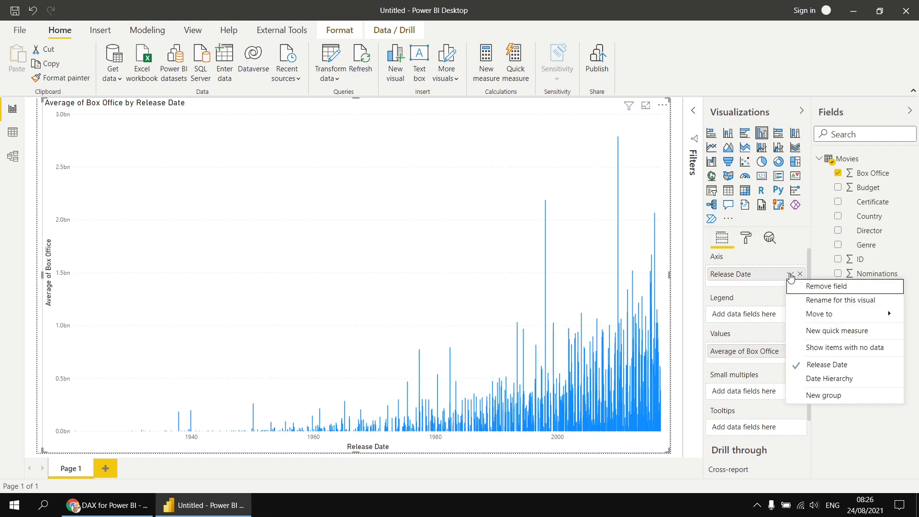
click(813, 378)
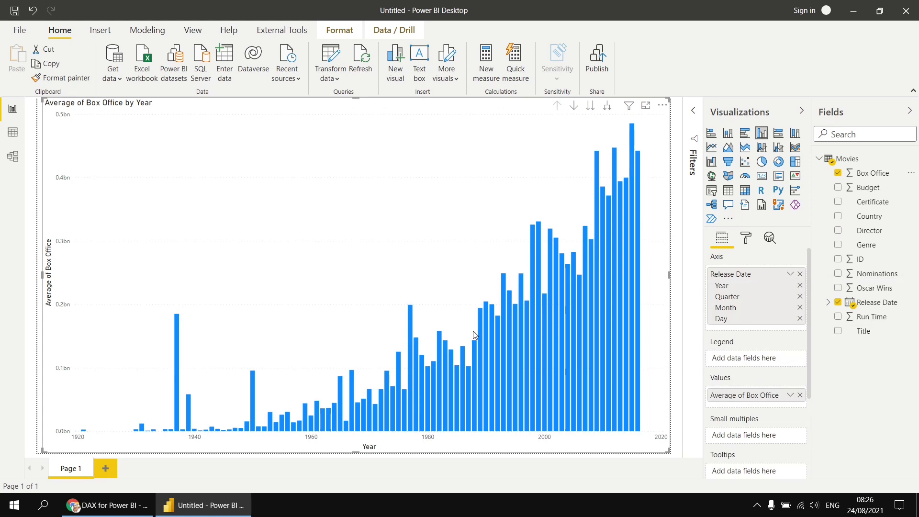
Step: Remove Year, Quarter and Day from the chart axis, leaving Month
click(800, 287)
click(800, 286)
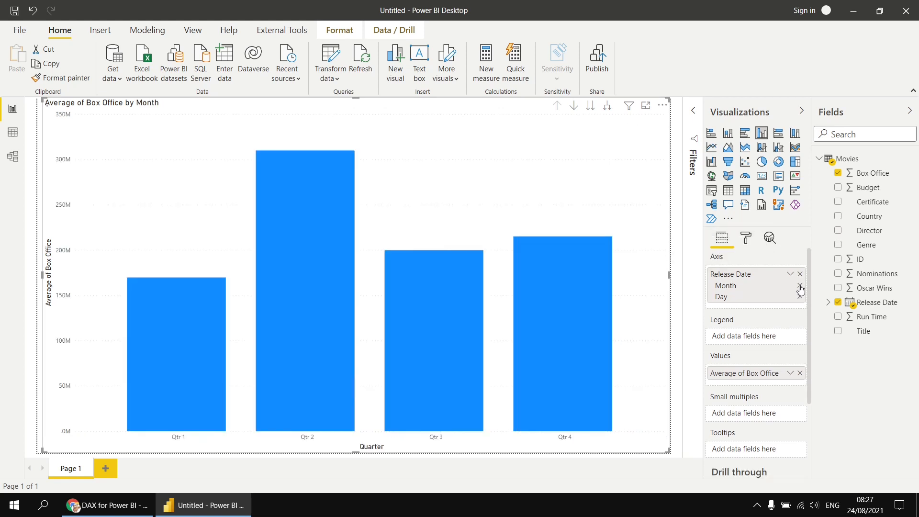
click(800, 297)
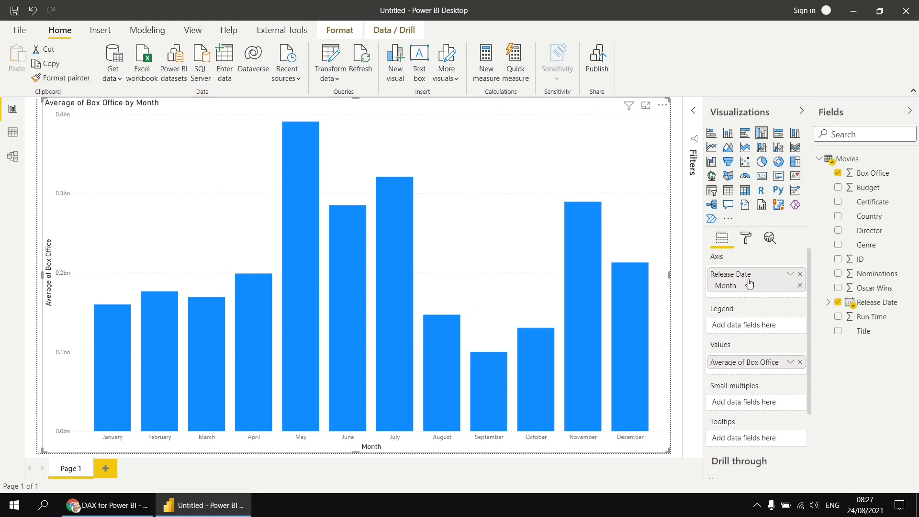
Step: Replace the axis with Release Date's Date Hierarchy Month field from the Fields pane
click(800, 274)
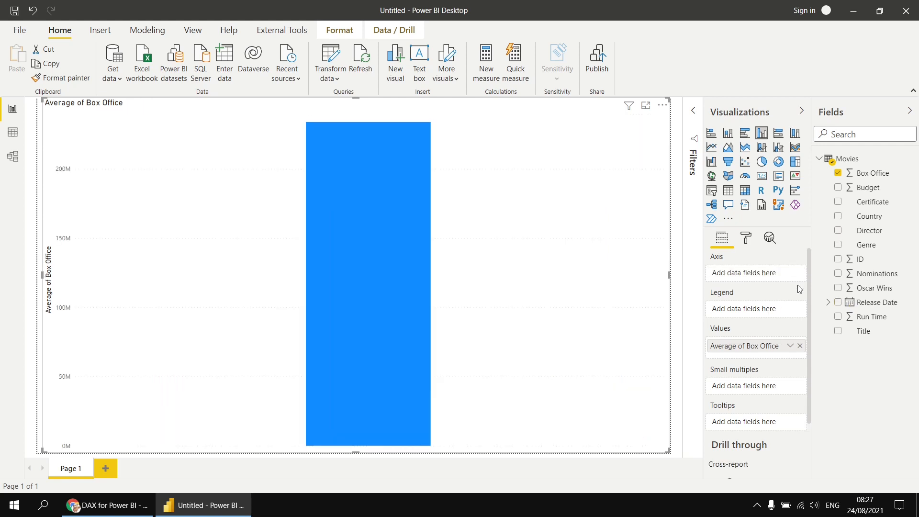
click(828, 305)
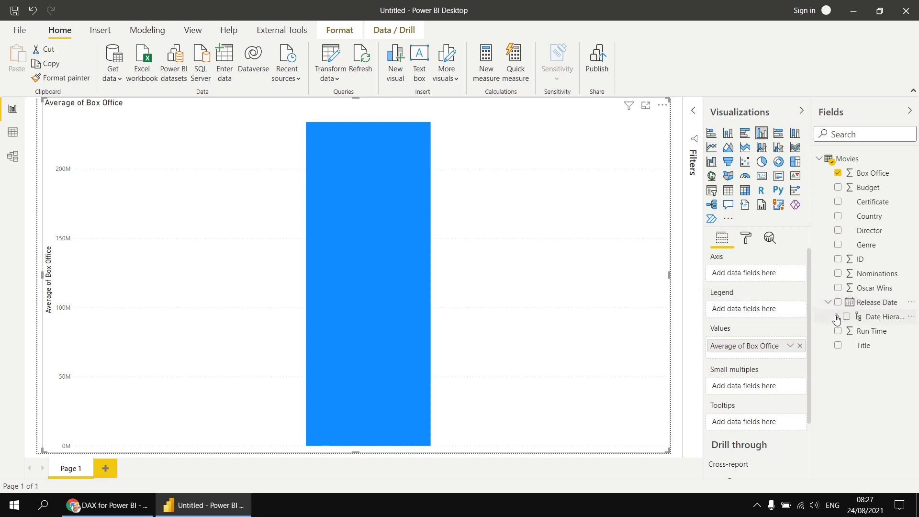
click(837, 318)
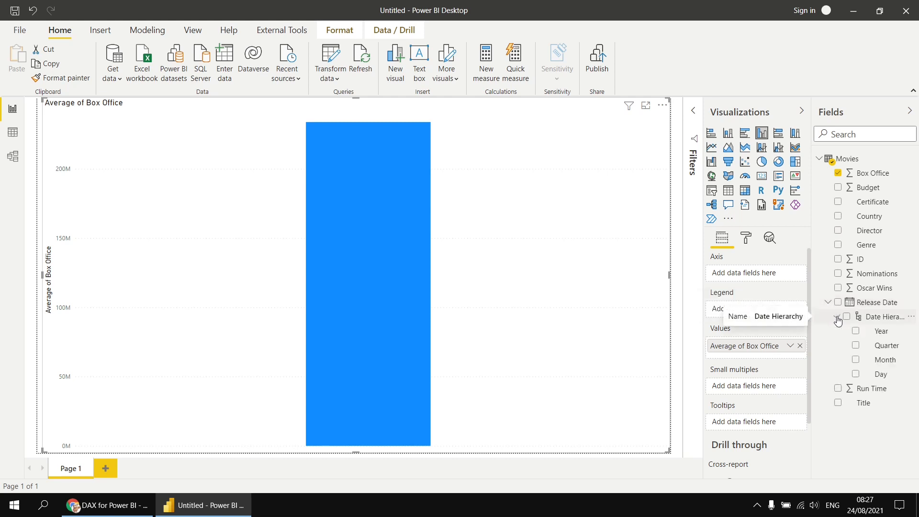
click(855, 361)
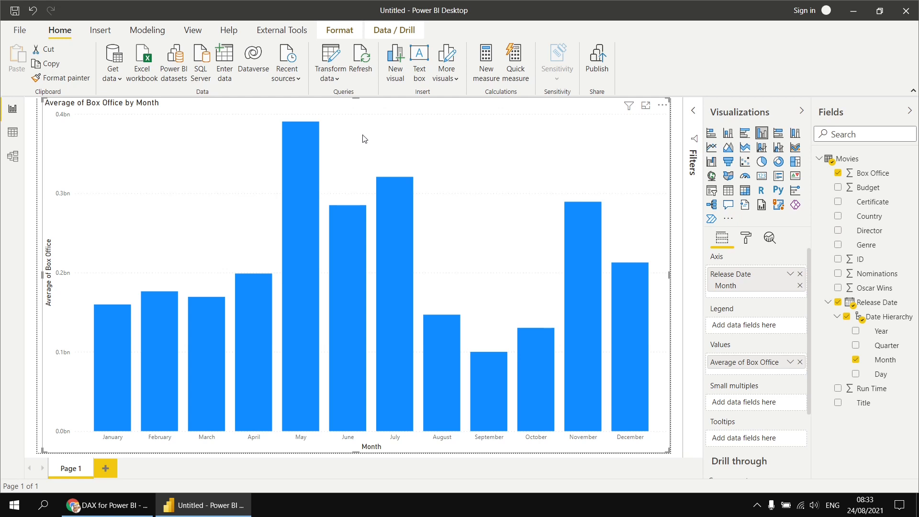
Step: Save the report as 'Auto Date Time'
click(15, 10)
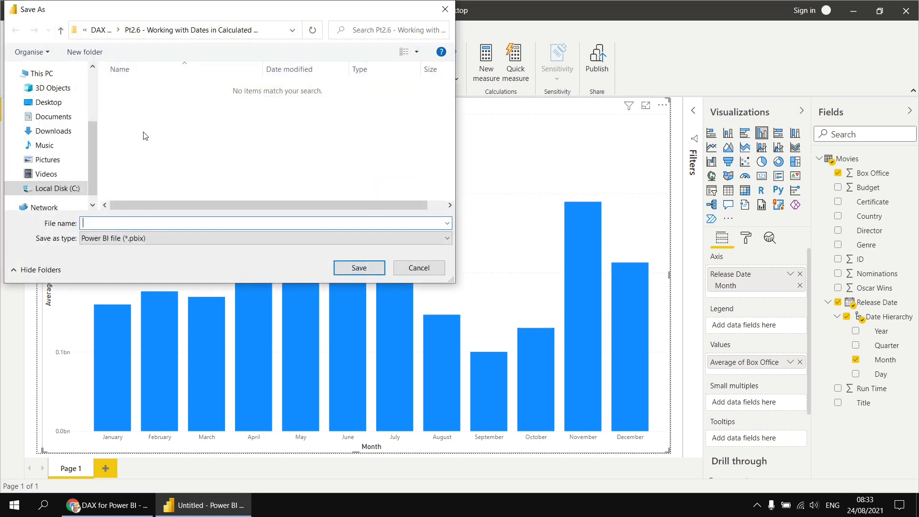
text(Auto Date Time)
click(351, 271)
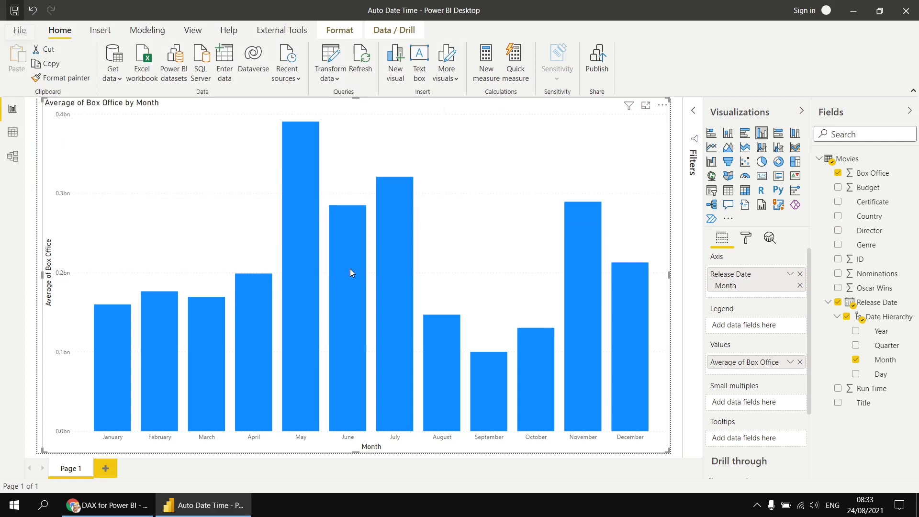
click(36, 31)
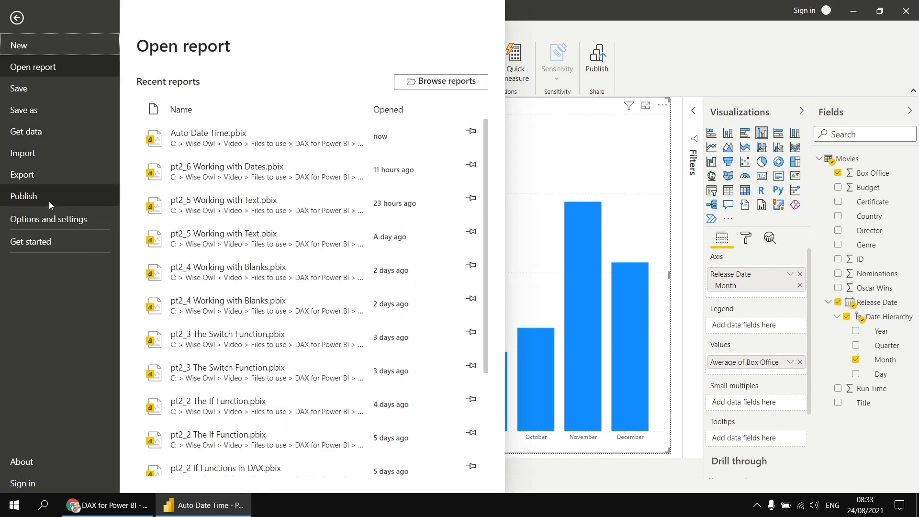
Step: Turn off Auto date/time for new files in the global Options and apply
click(46, 219)
click(156, 84)
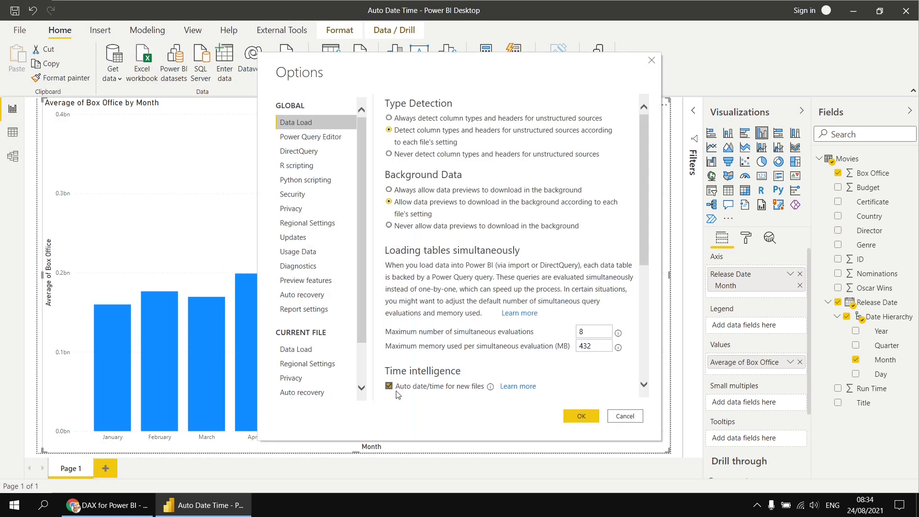
click(388, 386)
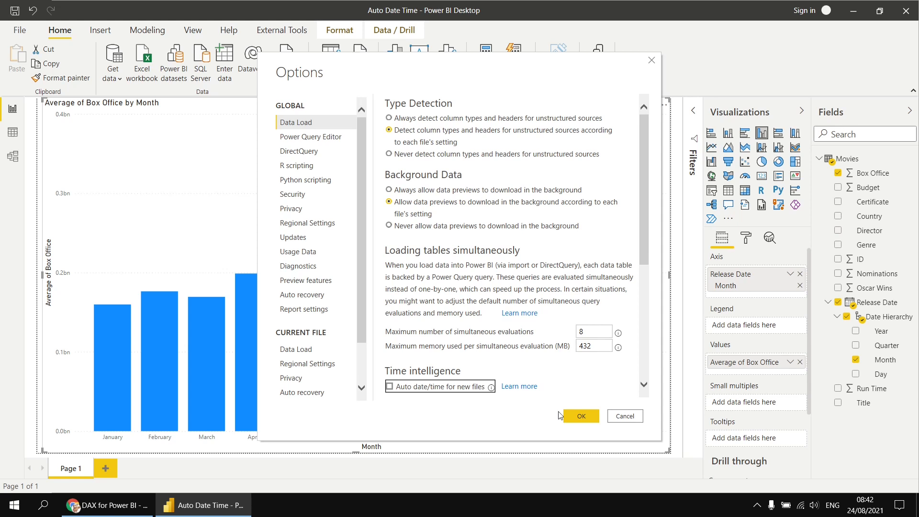
click(581, 417)
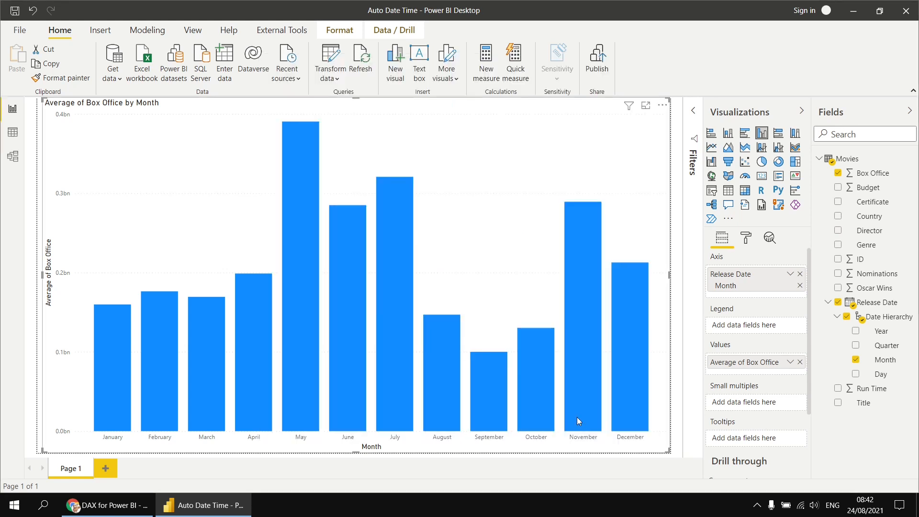
Step: Create a new blank report and dismiss the start screen
click(24, 31)
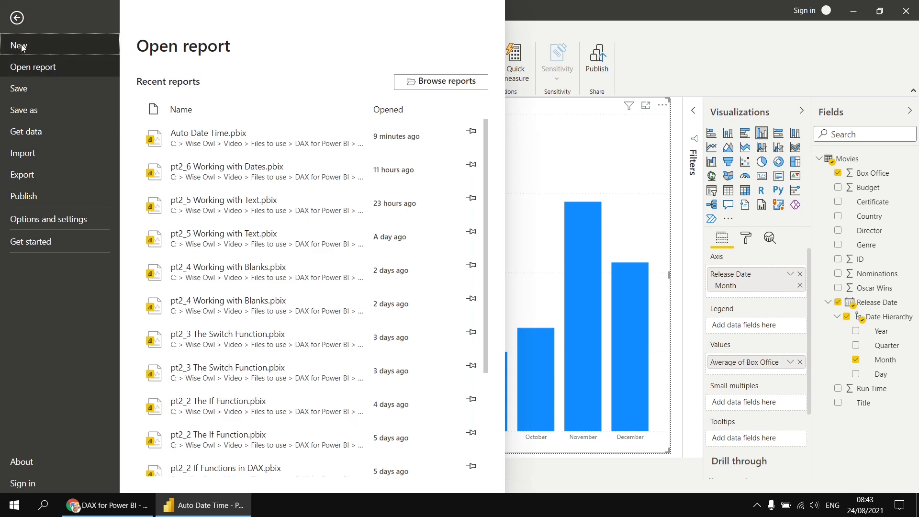
click(22, 46)
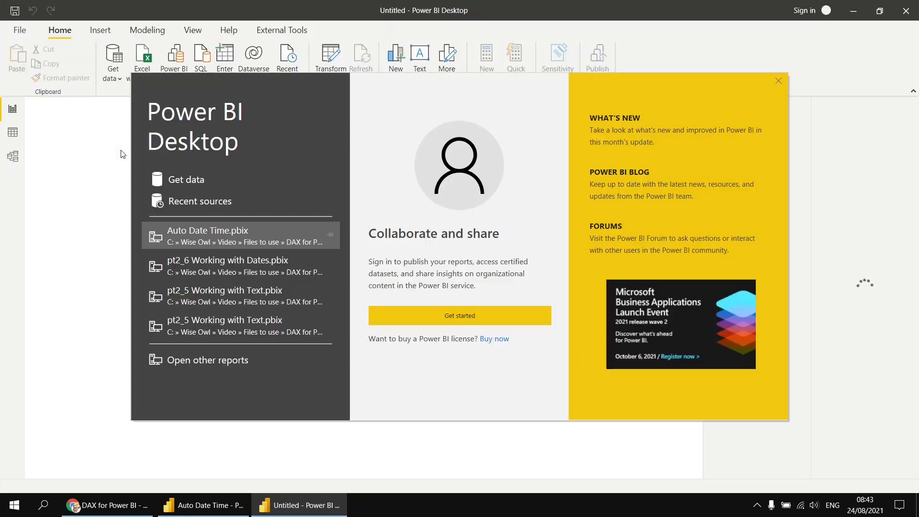
click(779, 81)
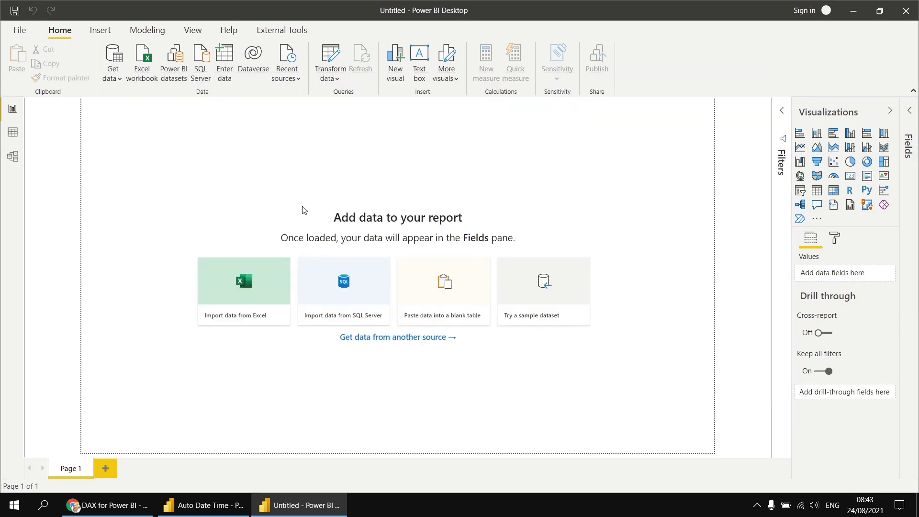
Step: Load the Movies table from Movies.xlsx into the new report
click(144, 66)
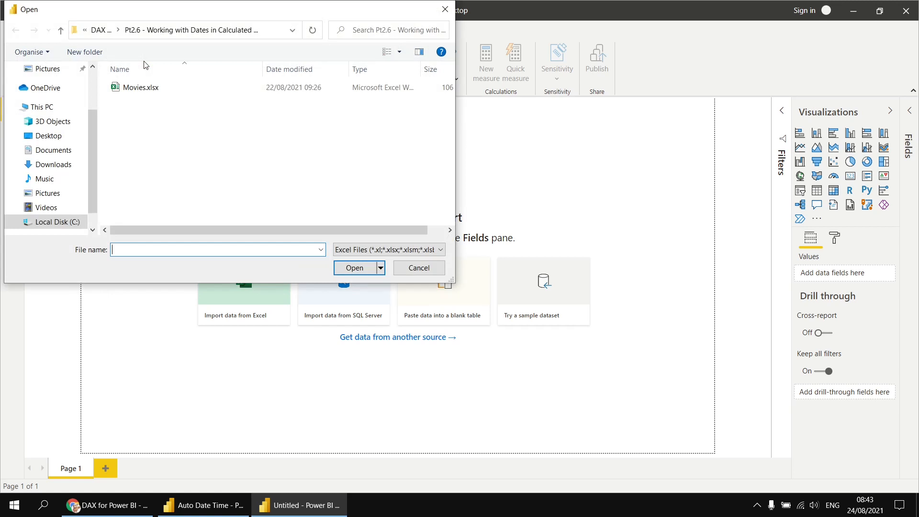
click(132, 89)
double_click(132, 89)
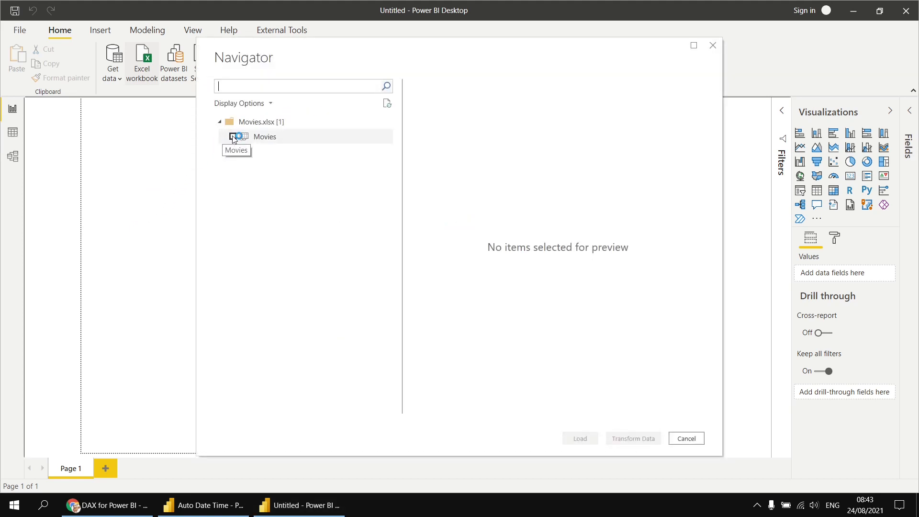
click(232, 138)
click(575, 438)
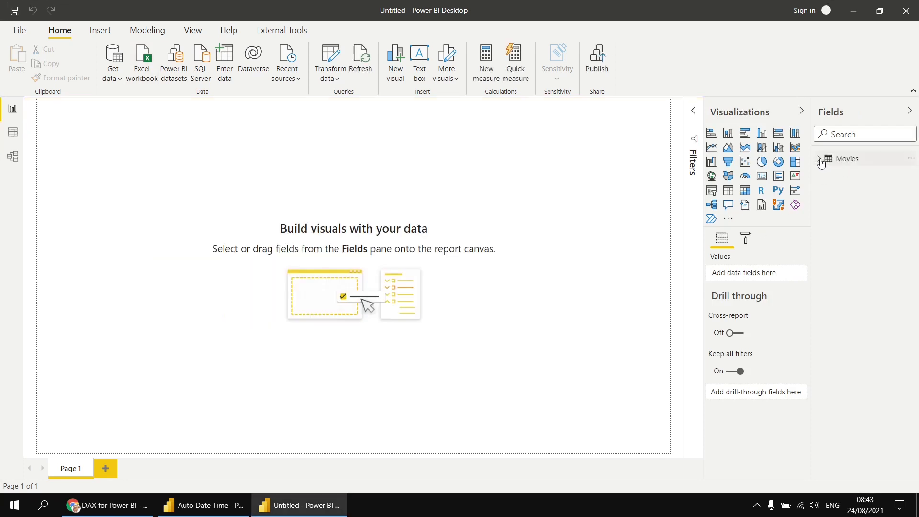
Step: Expand the Movies fields and briefly check the table's rows in Data view
click(820, 161)
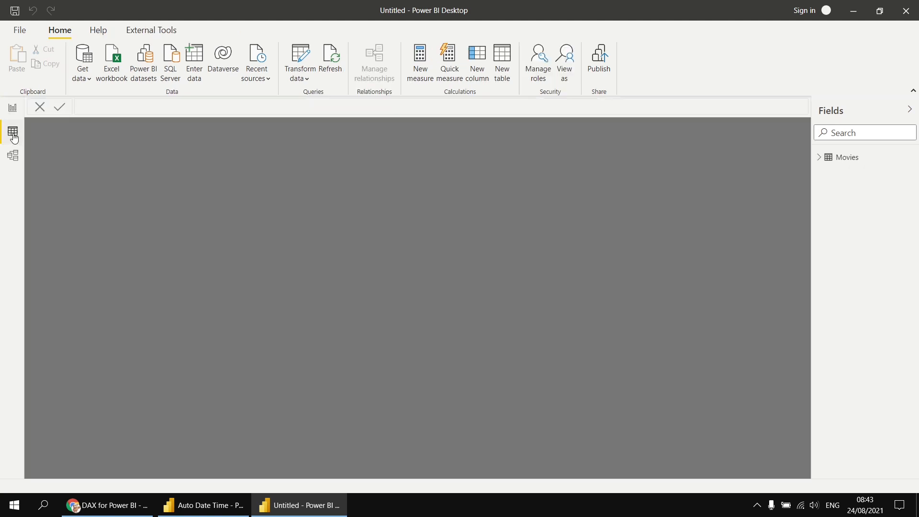
click(13, 135)
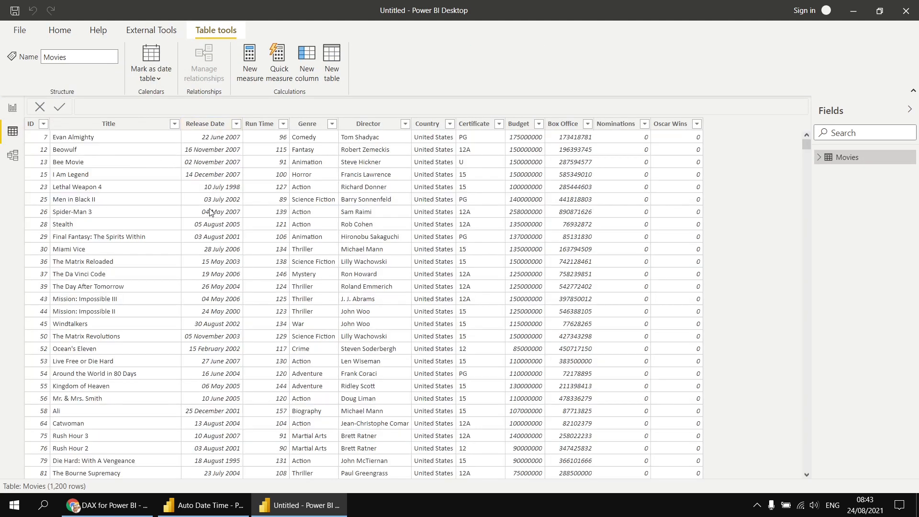
click(12, 111)
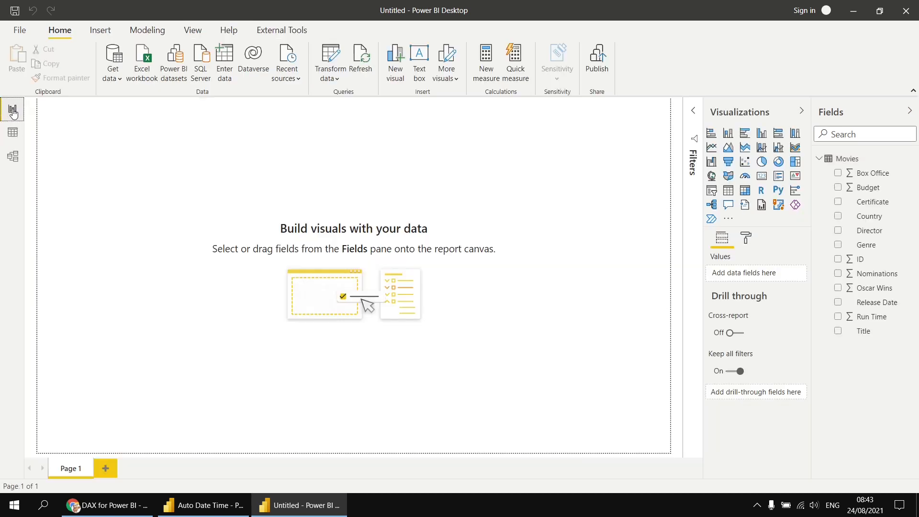
Step: Add an enlarged Release Date table visual, then view the Movies data rows again
click(838, 303)
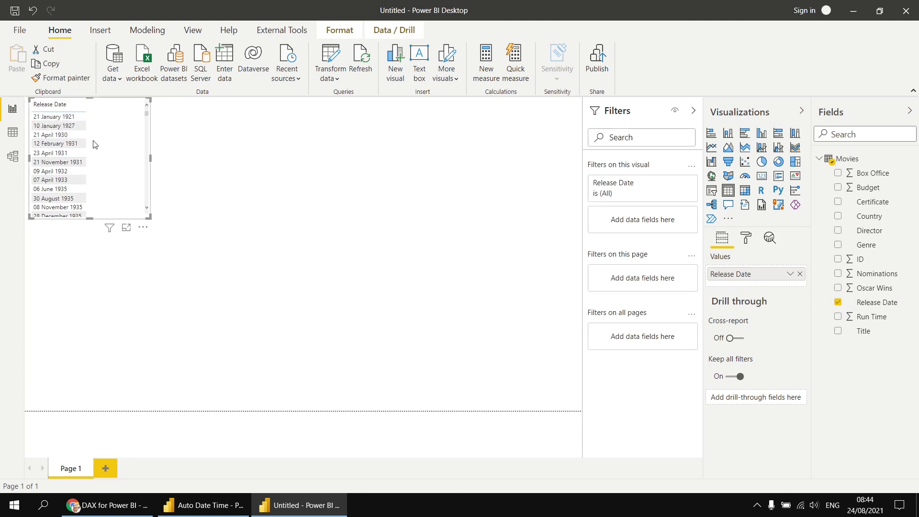
drag(149, 217, 277, 410)
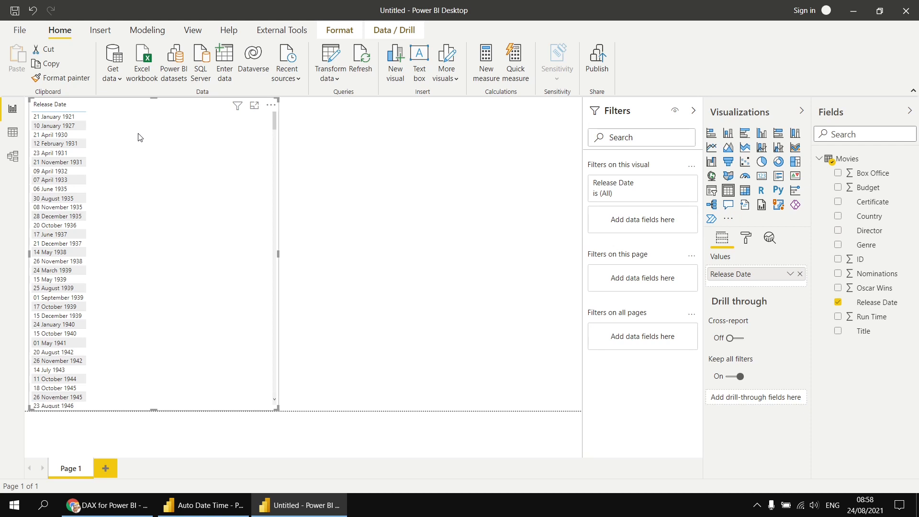
click(13, 135)
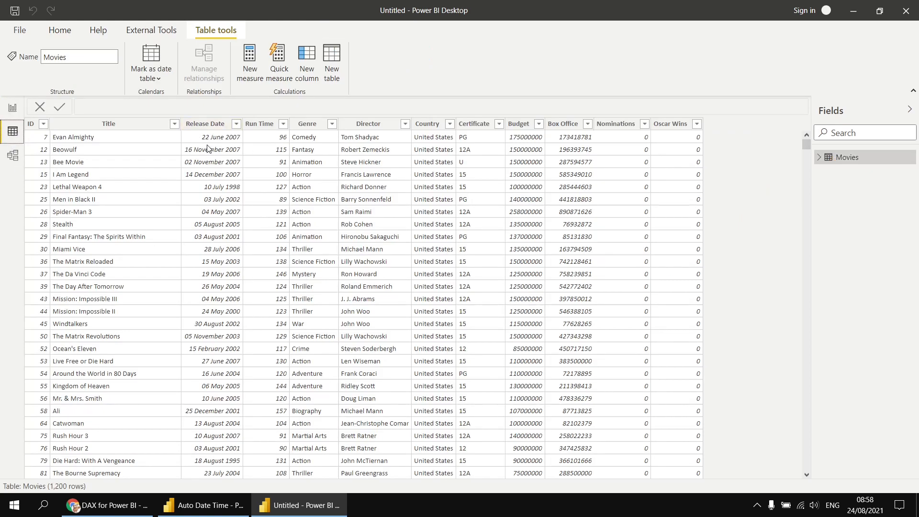
Step: Add a Year column to Movies defined as Year = YEAR(Movies[Release Date])
click(307, 60)
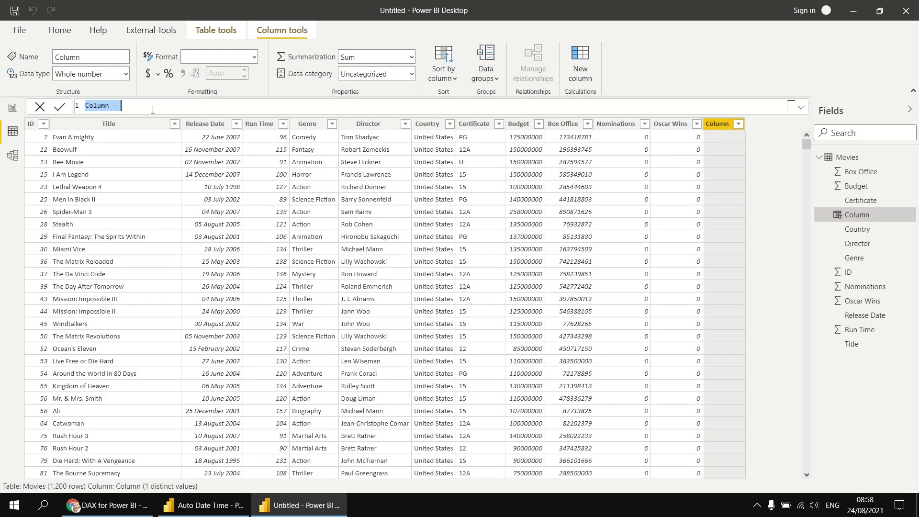
scroll(152, 109, up, 5)
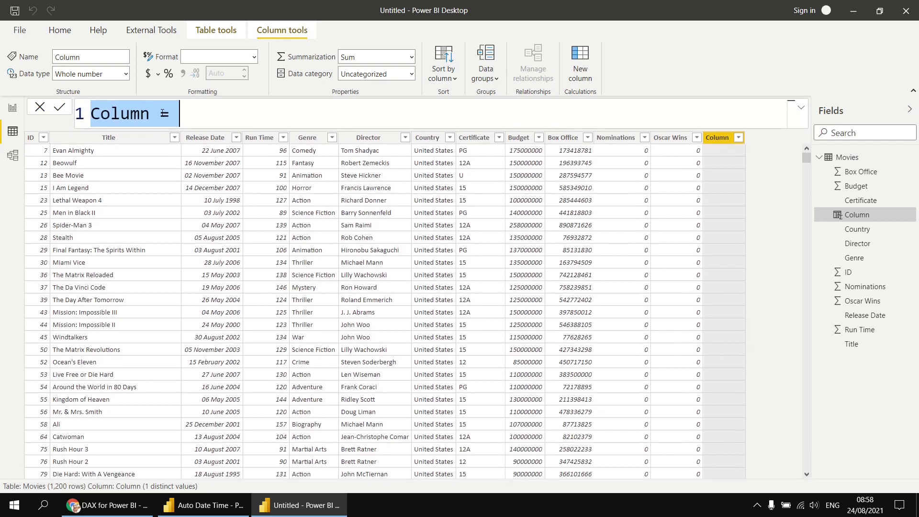
scroll(163, 112, up, 1)
text(Year = )
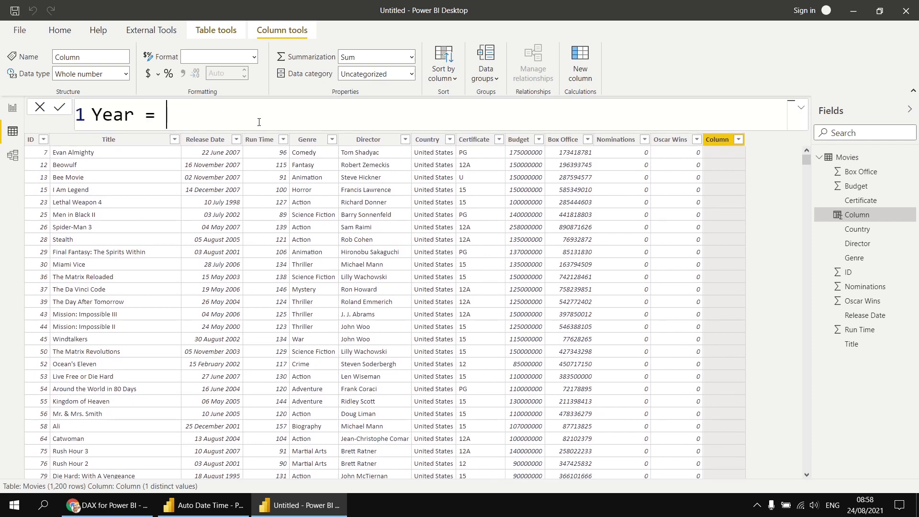
text(ye)
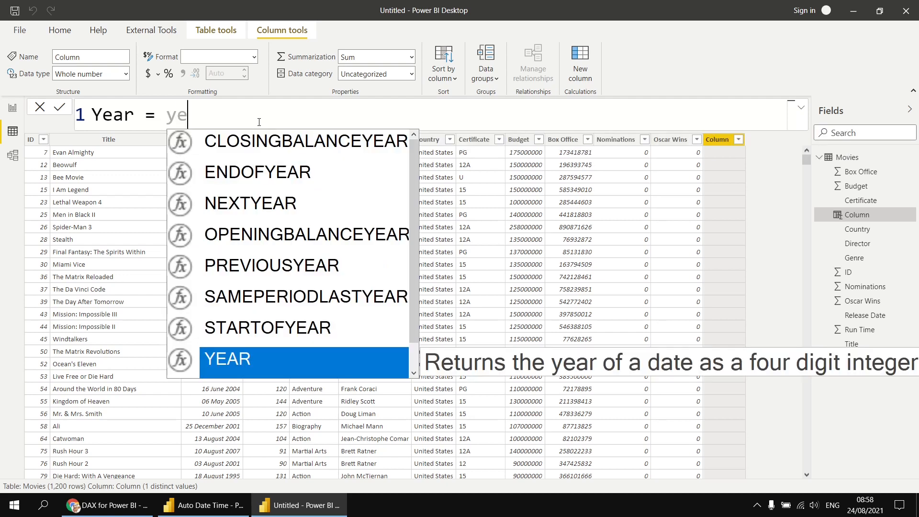
key(Tab)
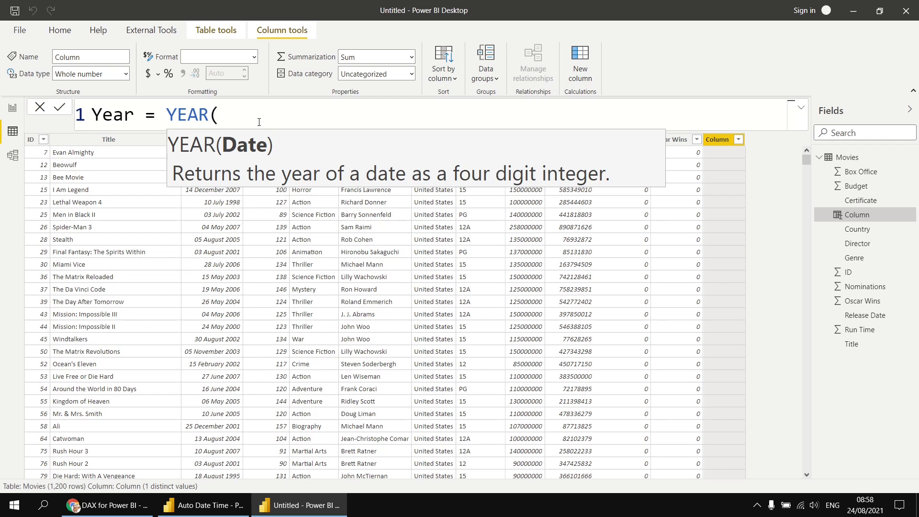
text(rele)
key(Tab)
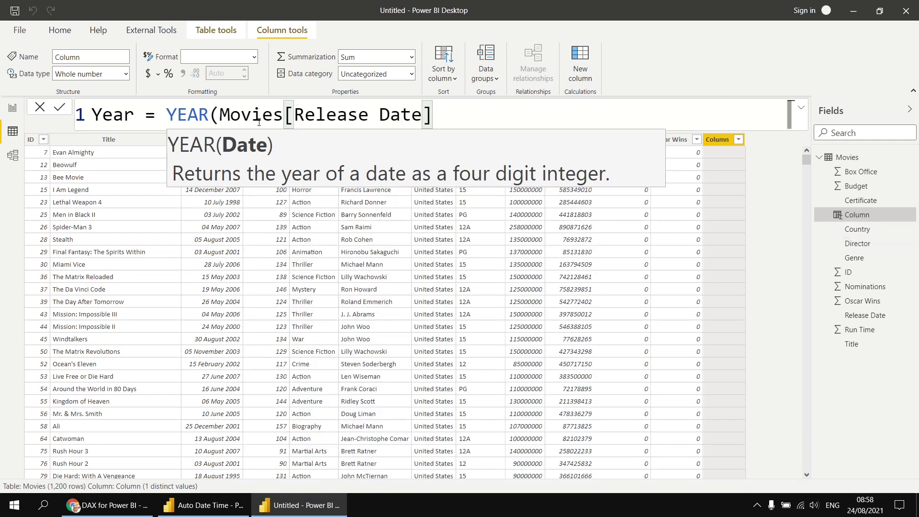
text())
key(Return)
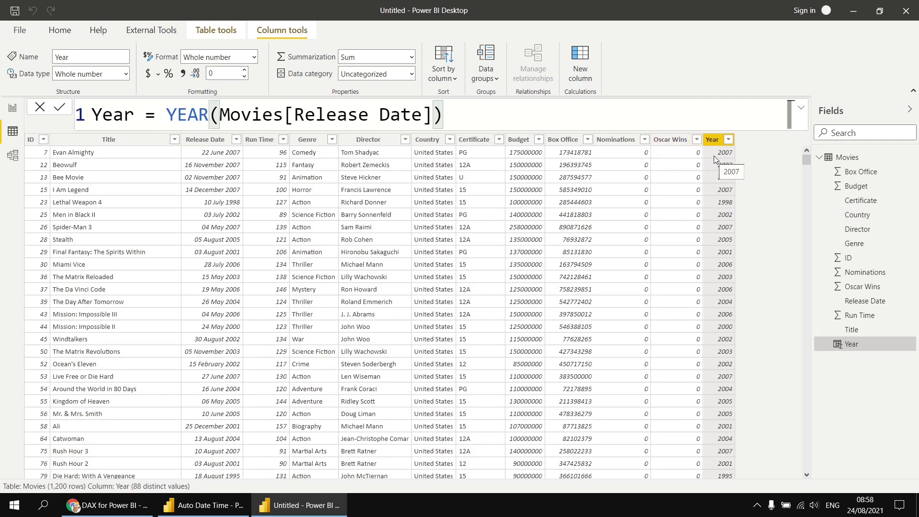
Step: Add a Quarter column defined as Quarter = QUARTER(Movies[Release Date])
click(579, 63)
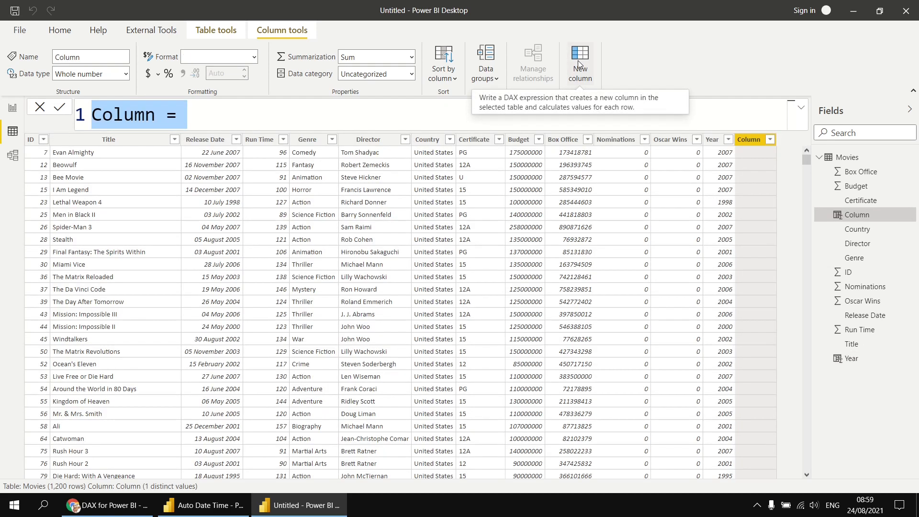
text(Quarter = )
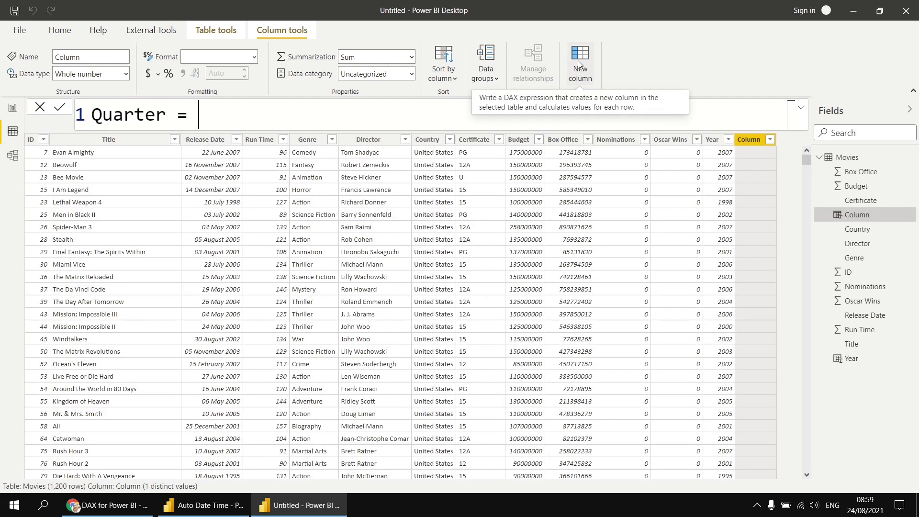
text(quar)
key(BackSpace)
text(r)
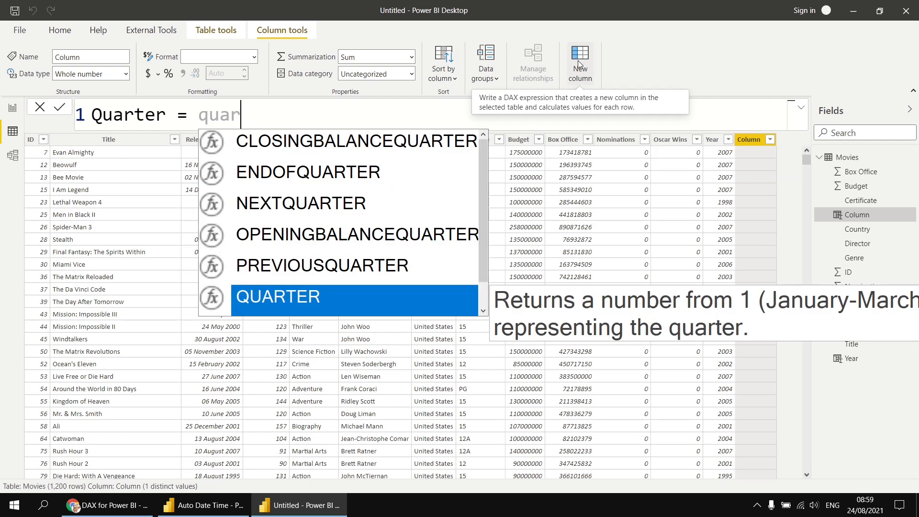
key(Tab)
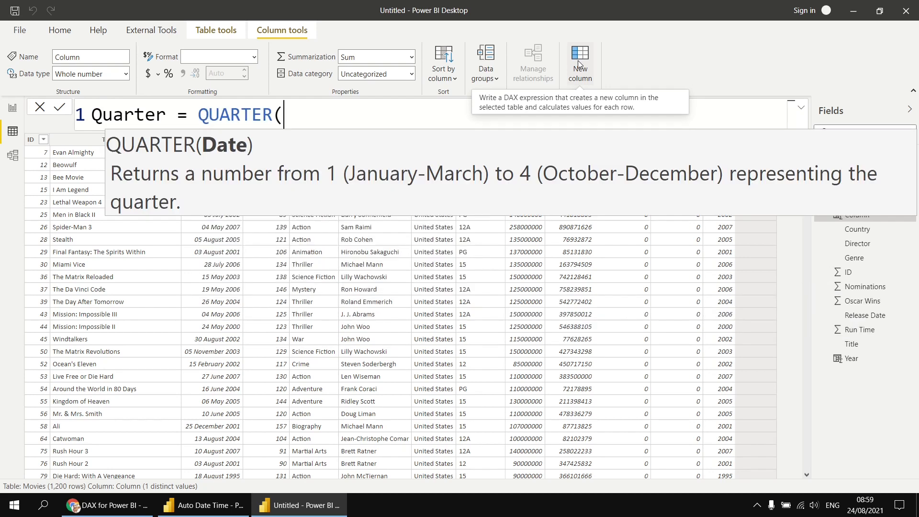
text(rele)
key(Tab)
text())
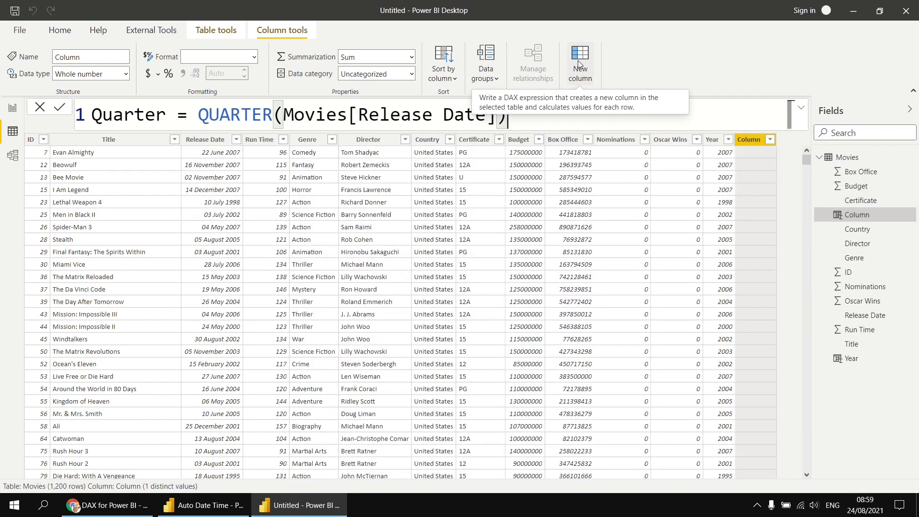
key(Return)
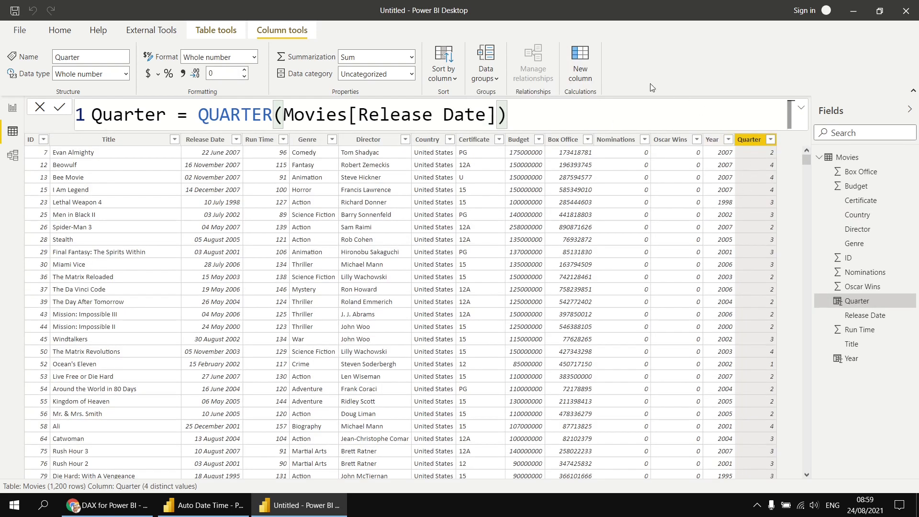
Step: Create a new column Month Num = MONTH(Movies[Release Date])
click(581, 62)
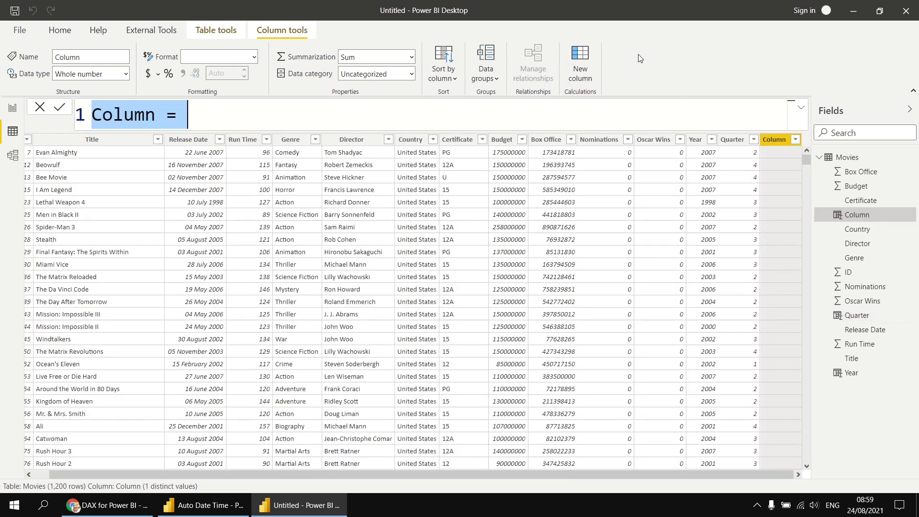
text(Month )
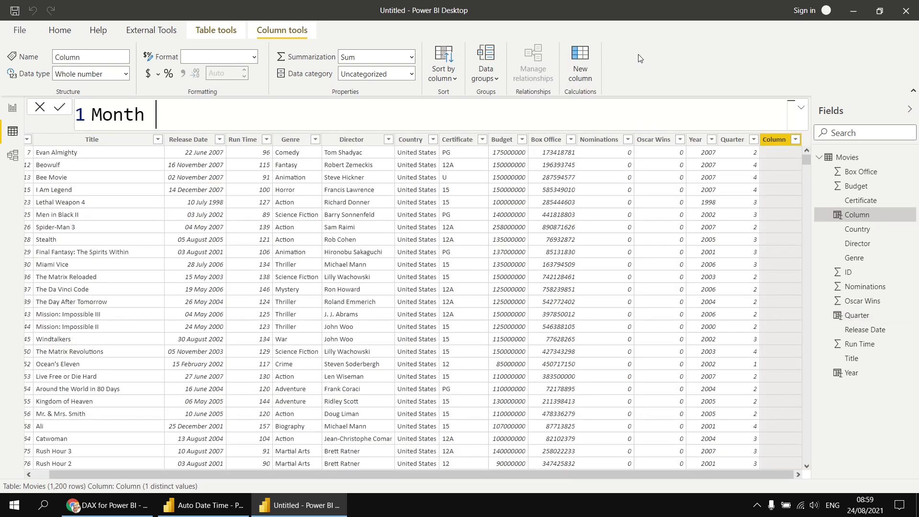
text(Num = mon)
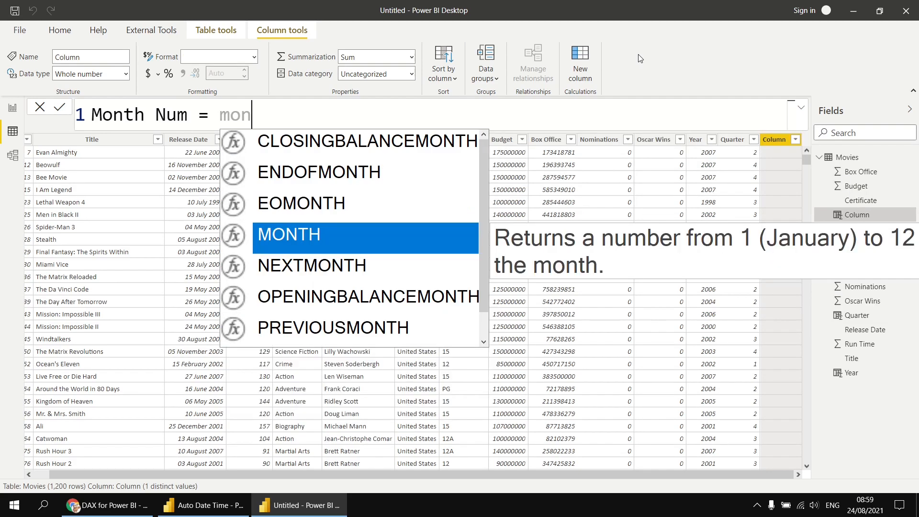
key(Tab)
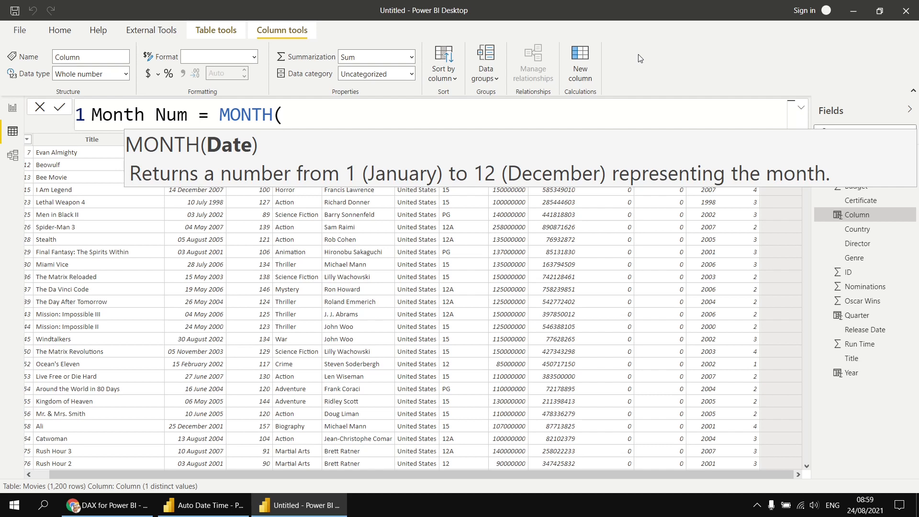
text(rele)
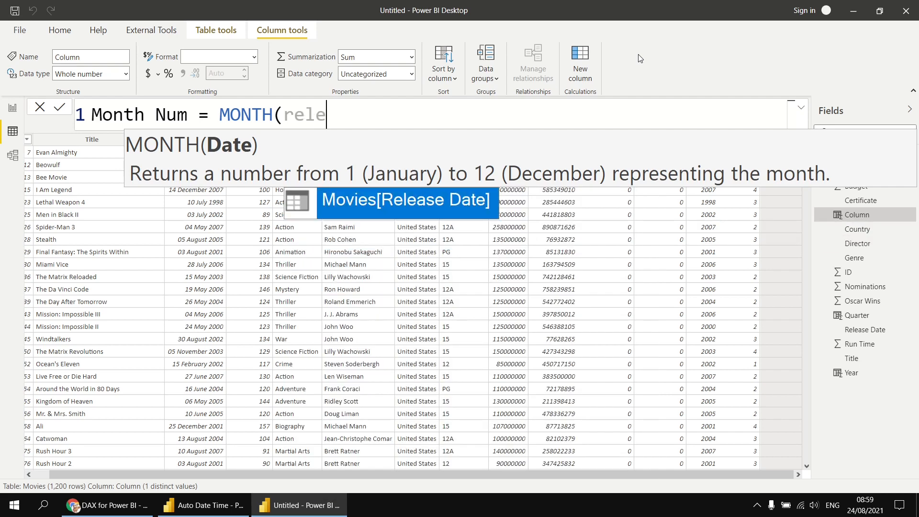
key(Tab)
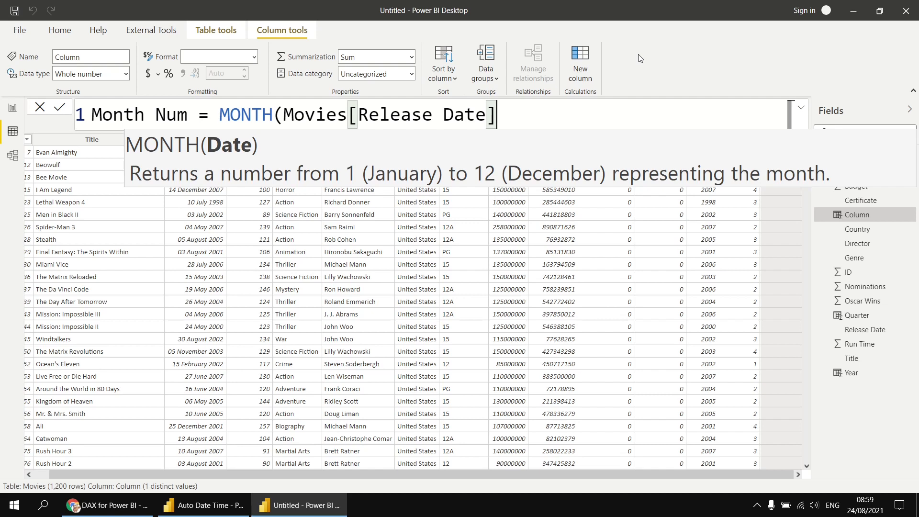
text())
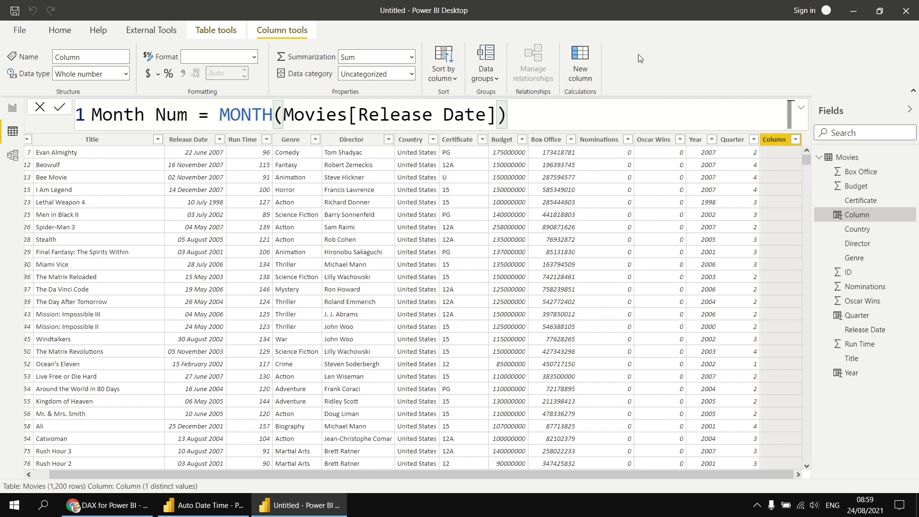
key(Return)
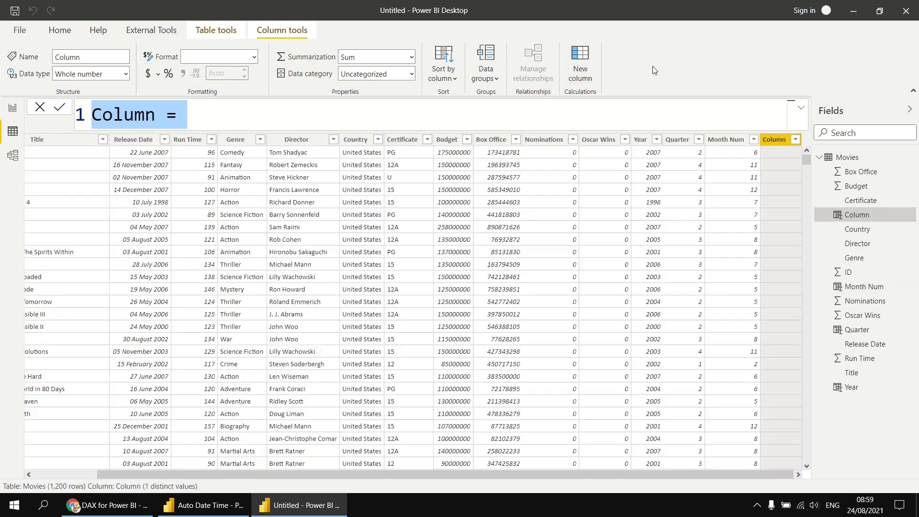
Step: Enter Month = FORMAT(Movies[Release Date], "mmmm") so the column shows full month names
text(Month )
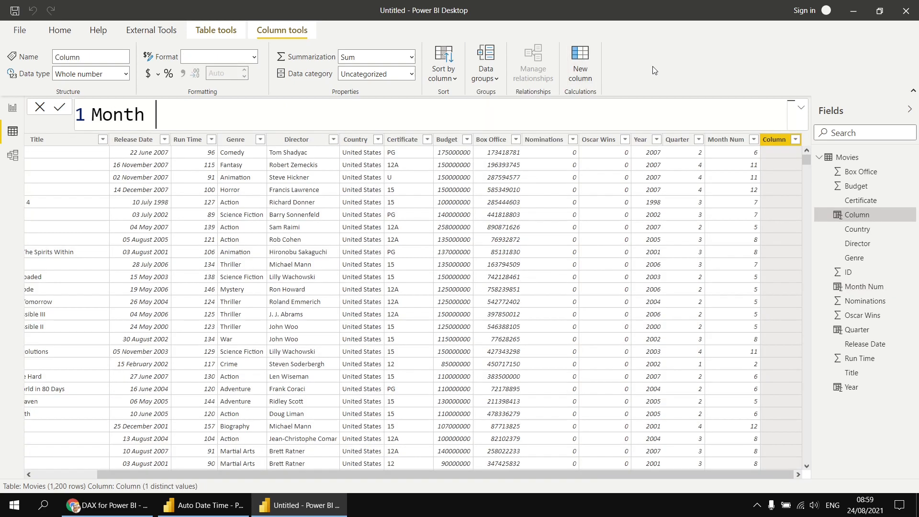
text(= format)
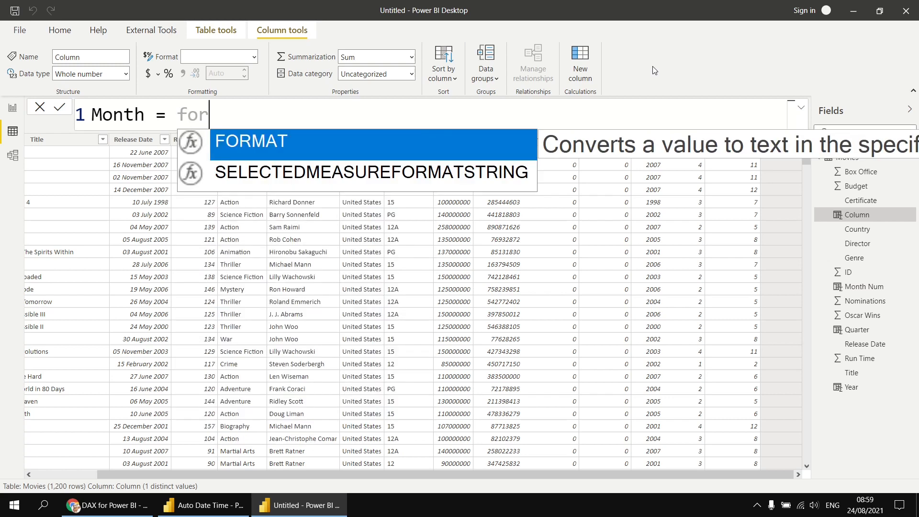
key(Tab)
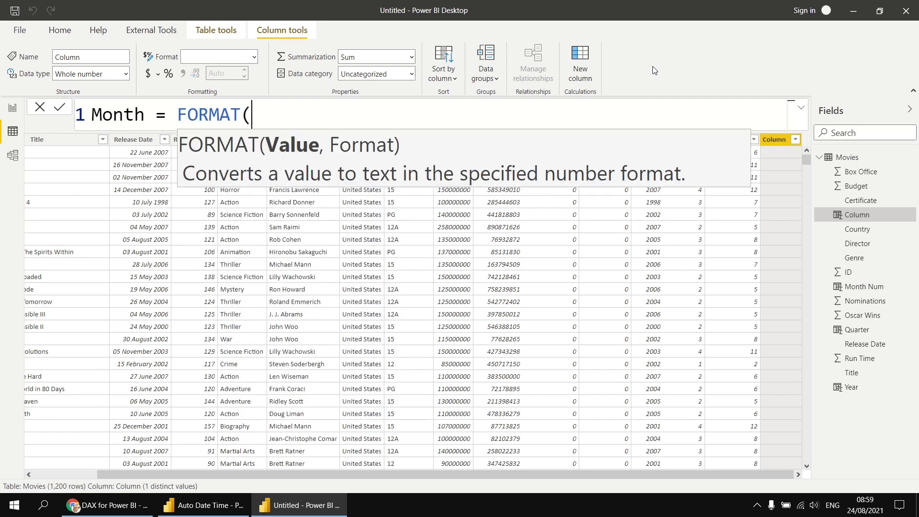
text(rele)
key(Tab)
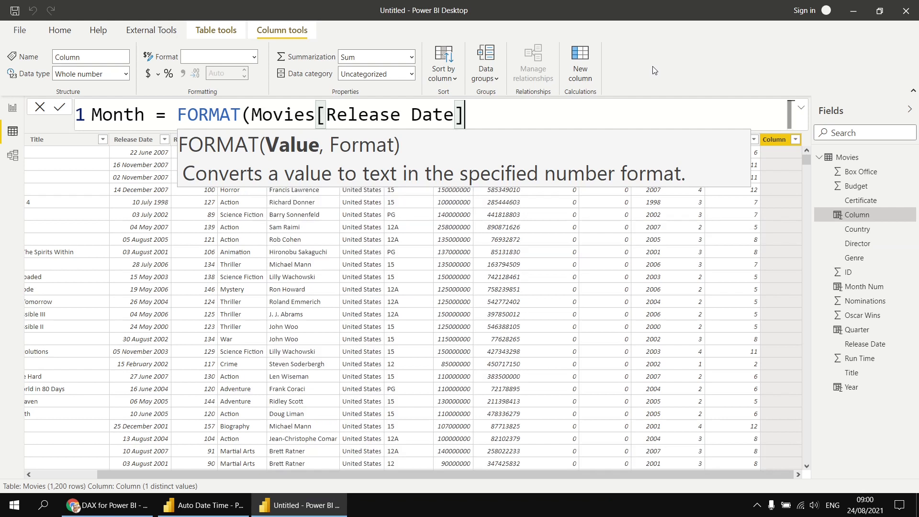
text(, )
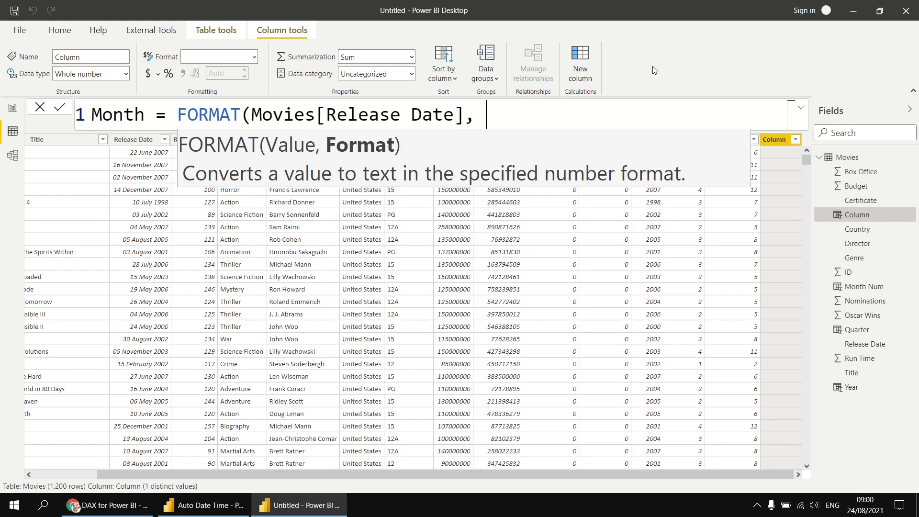
text("mmmm)
key(BackSpace)
text(m")
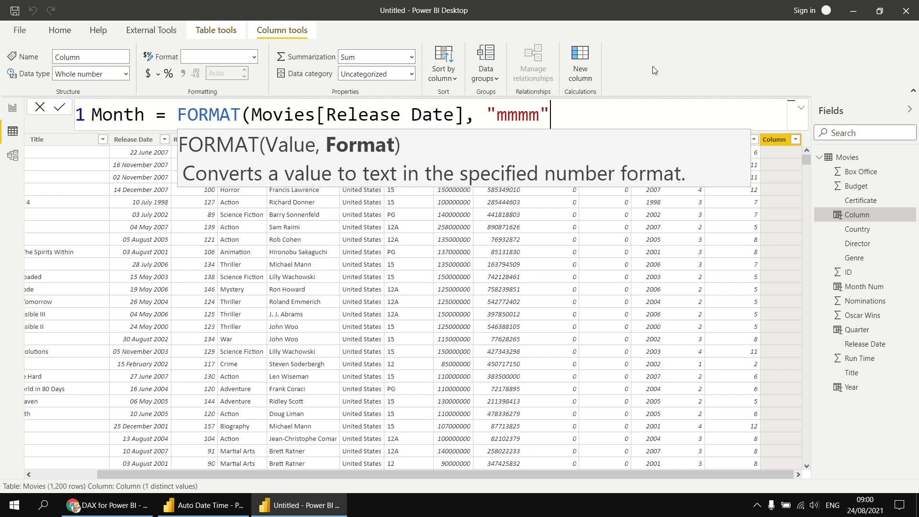
text())
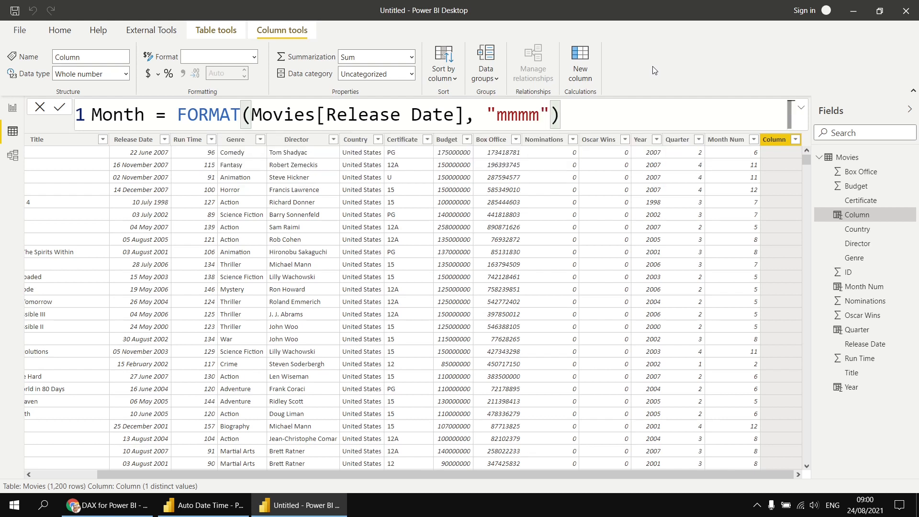
key(Return)
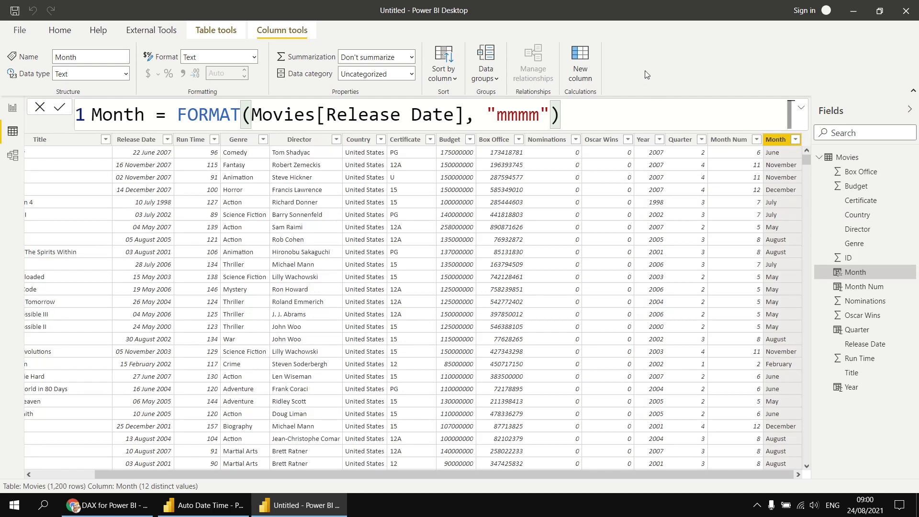
click(577, 56)
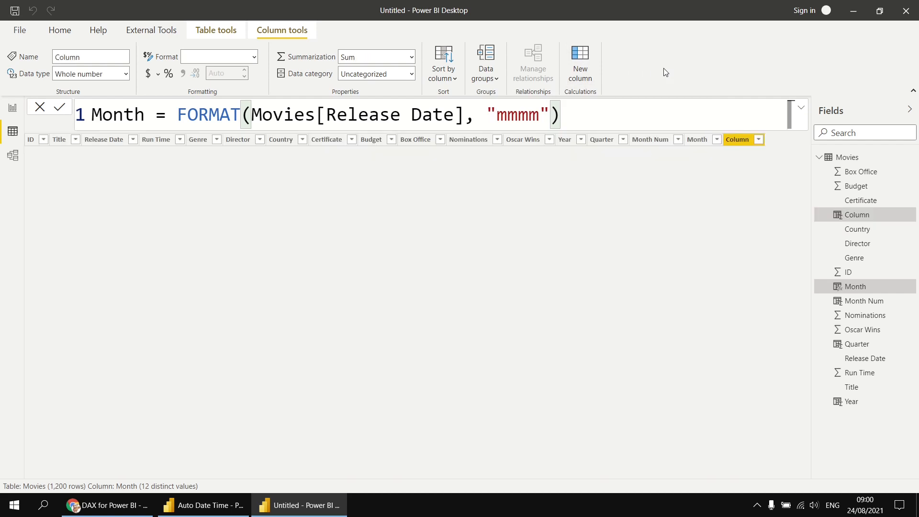
Step: Enter the formula Day = DAY(Movies[Release Date]) for the new column
text(Day )
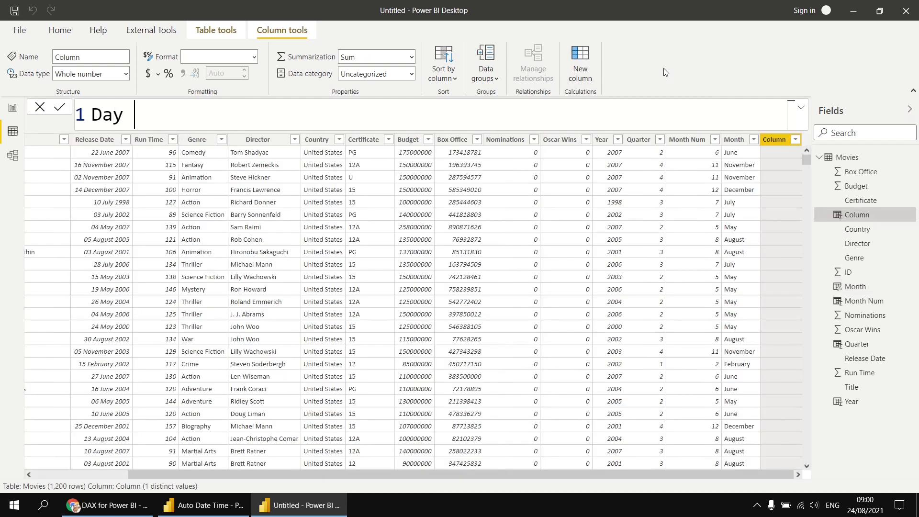
text(= day)
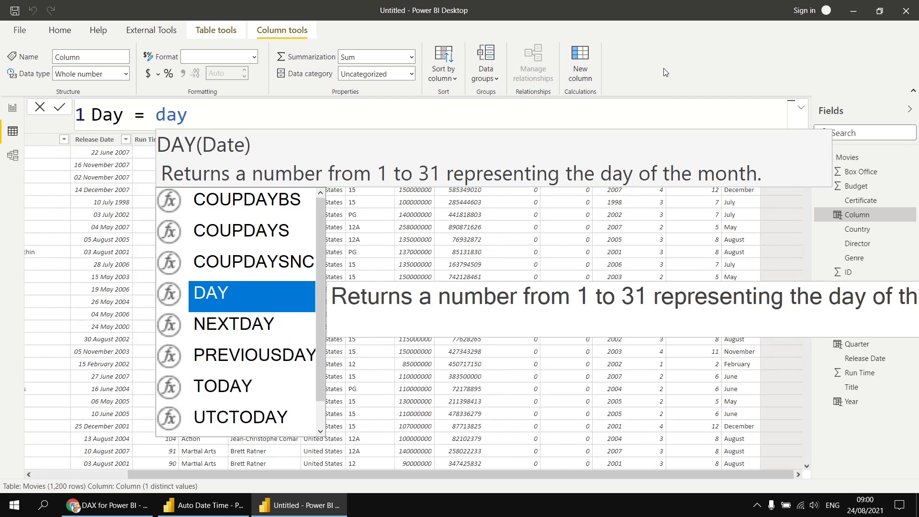
key(Tab)
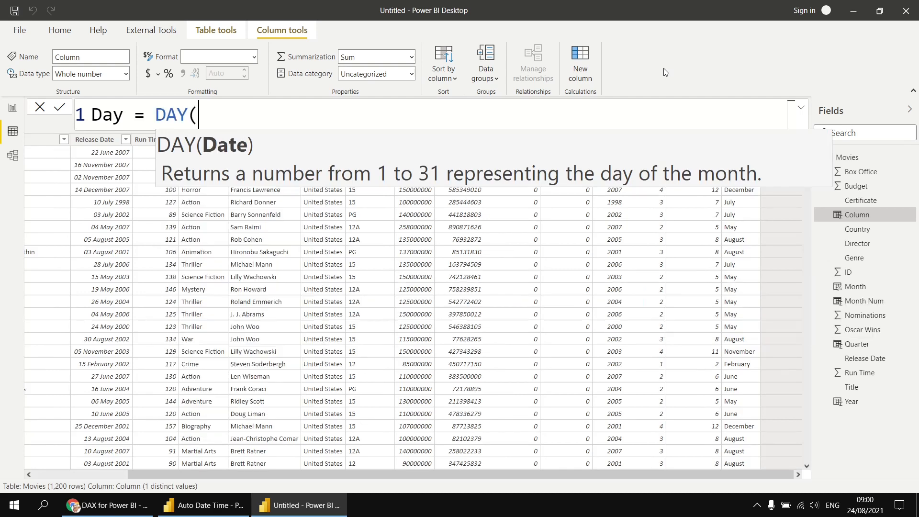
text(rele)
key(Tab)
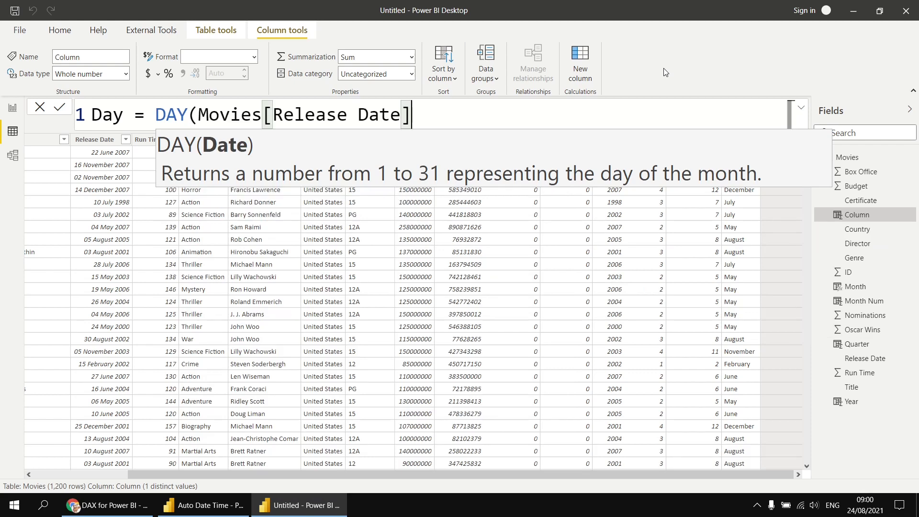
text())
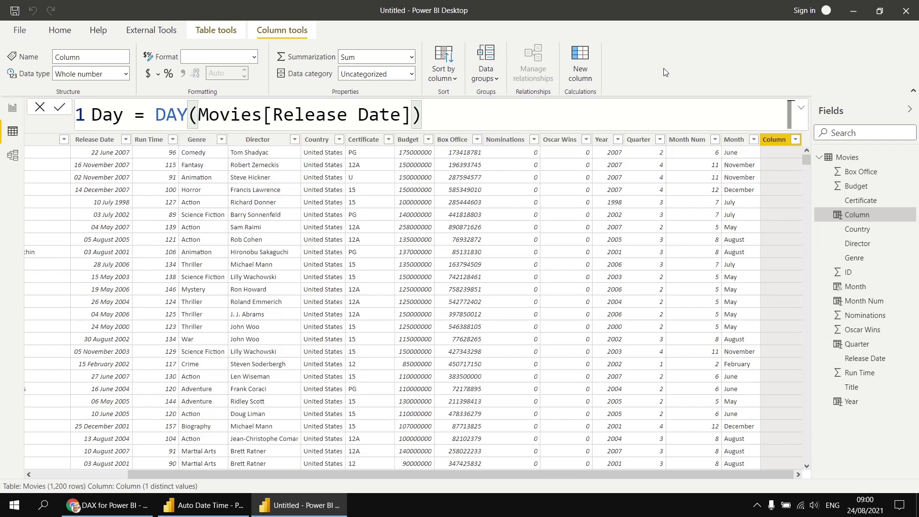
key(Return)
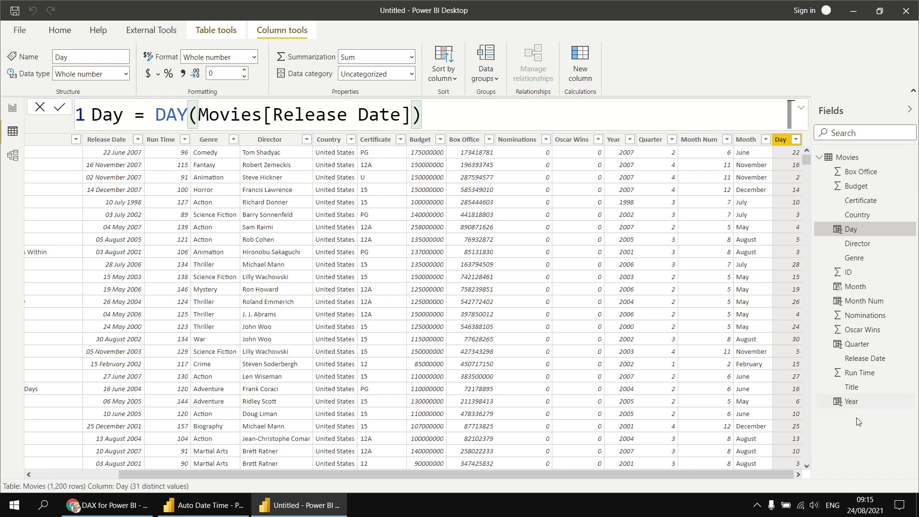
Step: Build a hierarchy from the Year field and rename it 'Release Date Hierarchy'
right_click(846, 403)
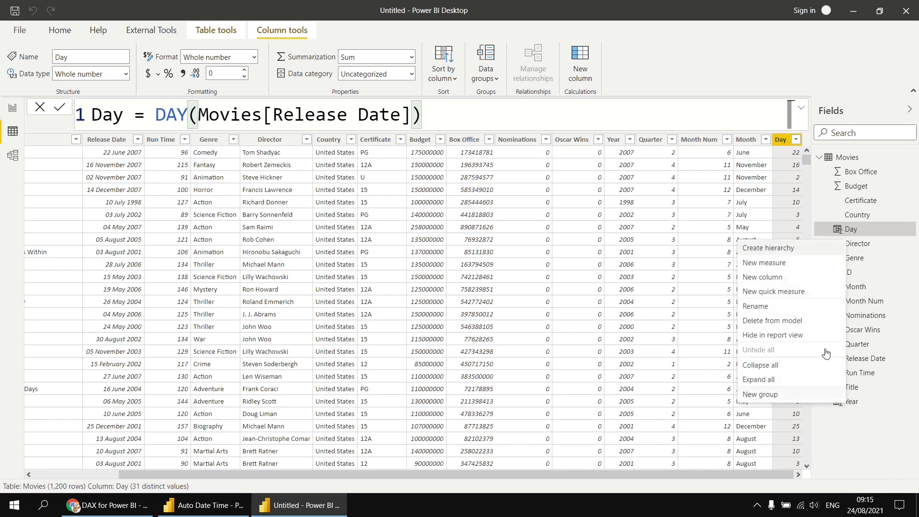
click(797, 248)
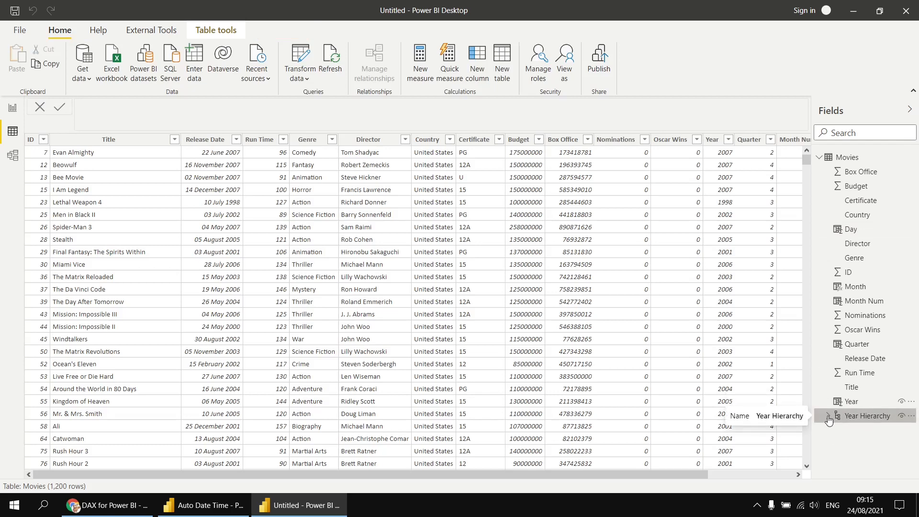
click(827, 416)
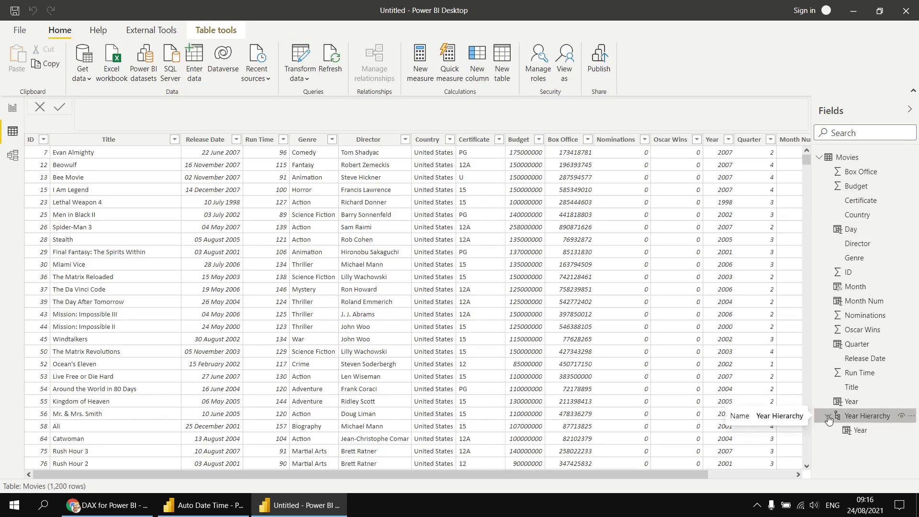
double_click(852, 415)
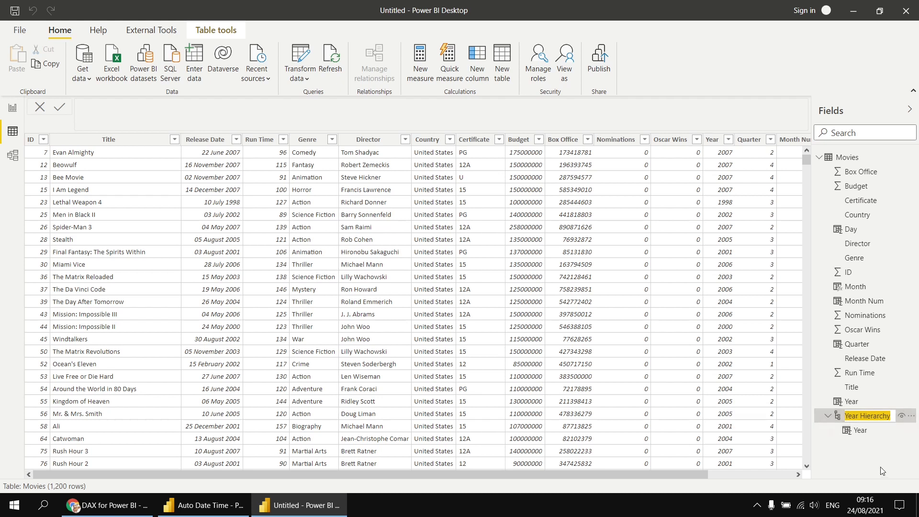
text(Release)
text( Date)
text( Hierarchy)
key(Return)
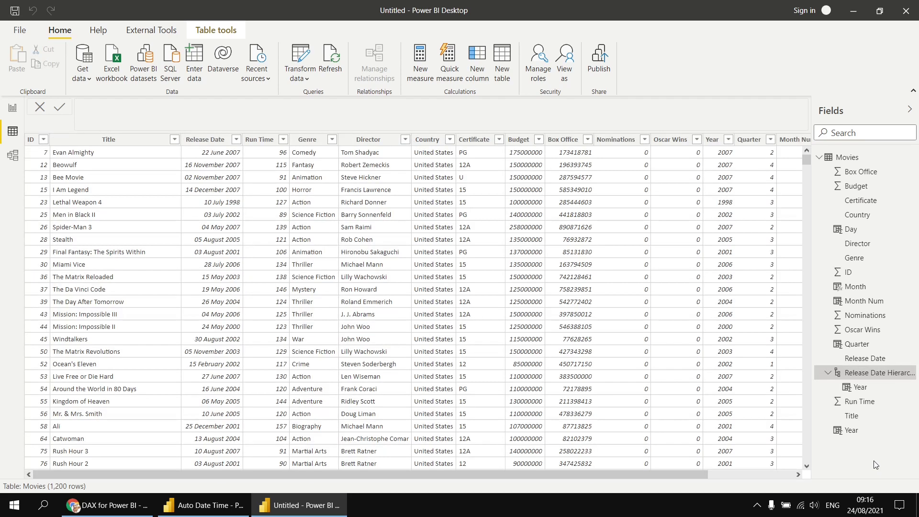
Step: Add Quarter, Month and Day to Release Date Hierarchy under Year, then go to Report view
right_click(851, 350)
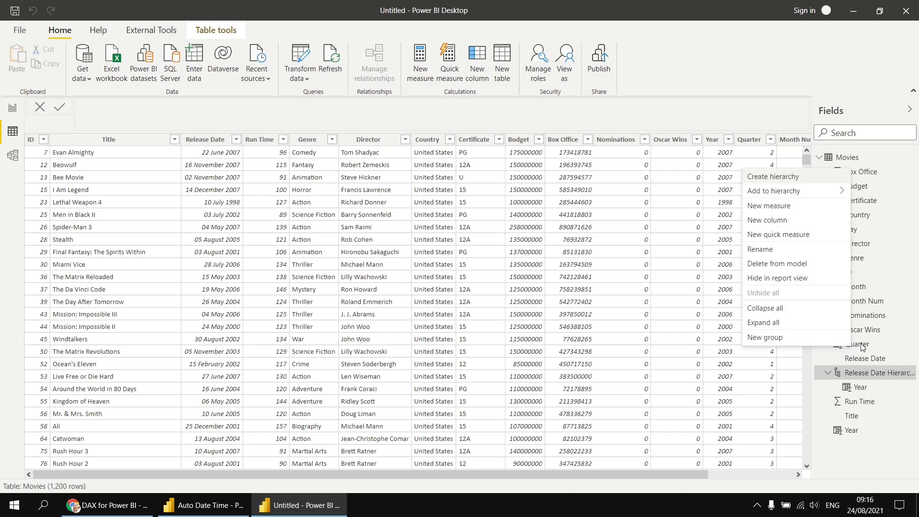
mouse_move(790, 190)
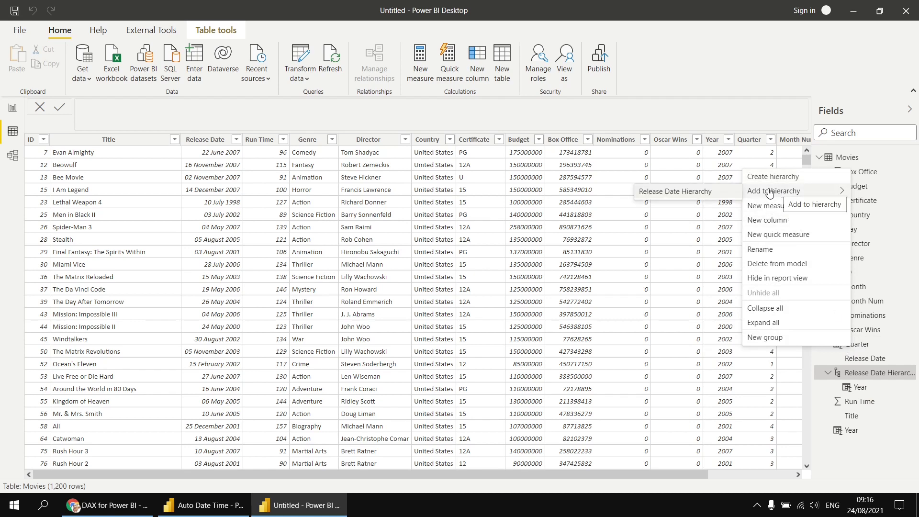
click(678, 193)
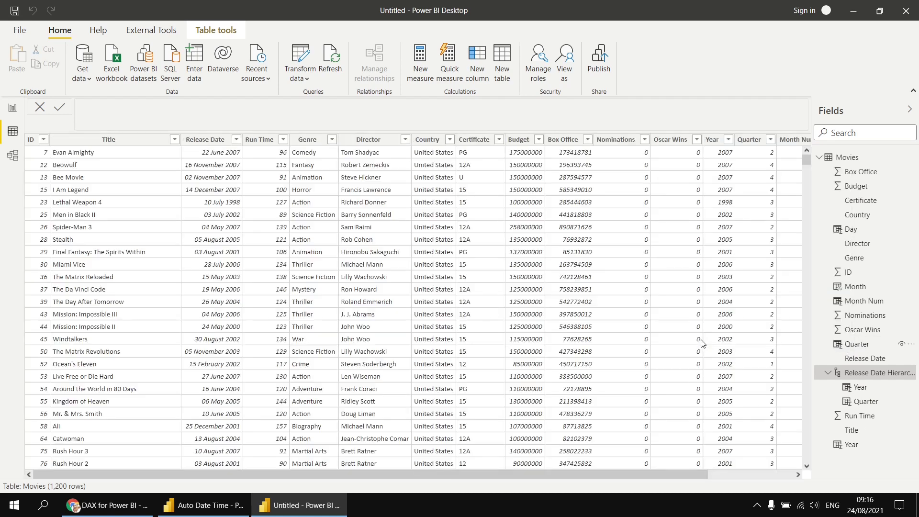
right_click(850, 288)
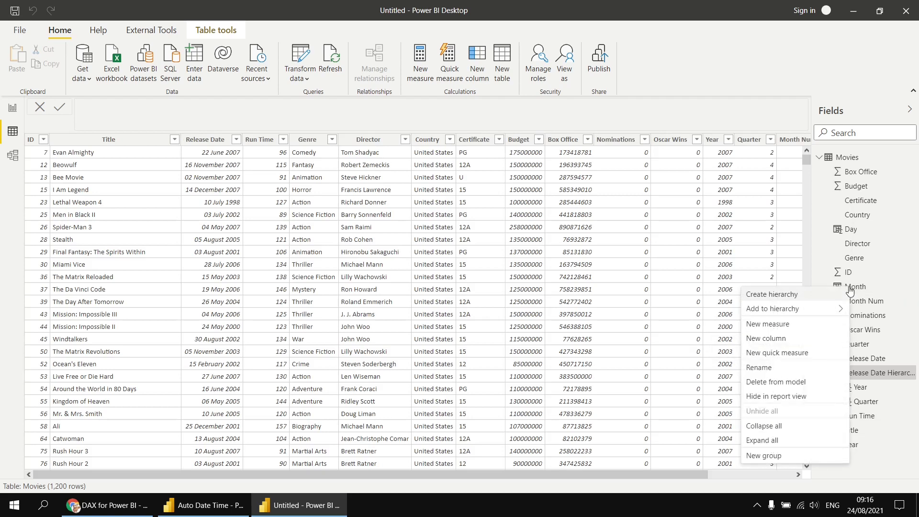
mouse_move(809, 313)
click(701, 315)
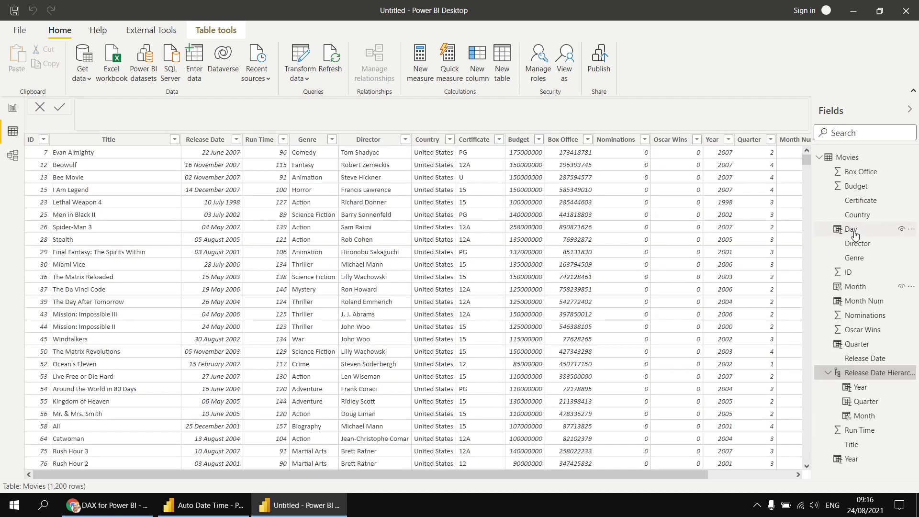
right_click(855, 234)
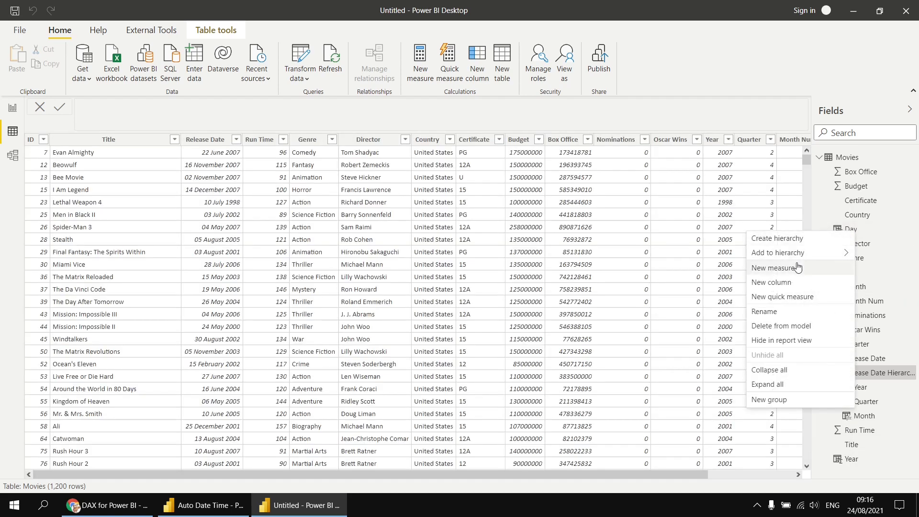
mouse_move(796, 257)
click(684, 258)
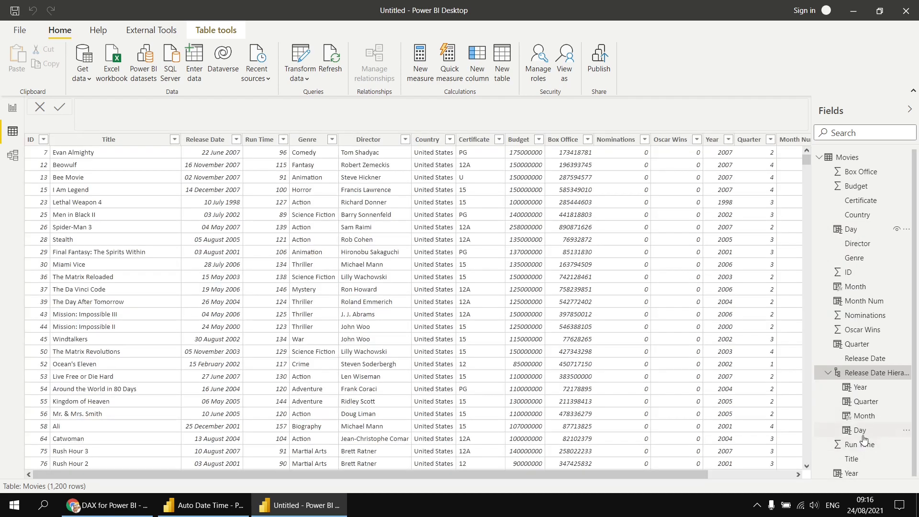
click(12, 109)
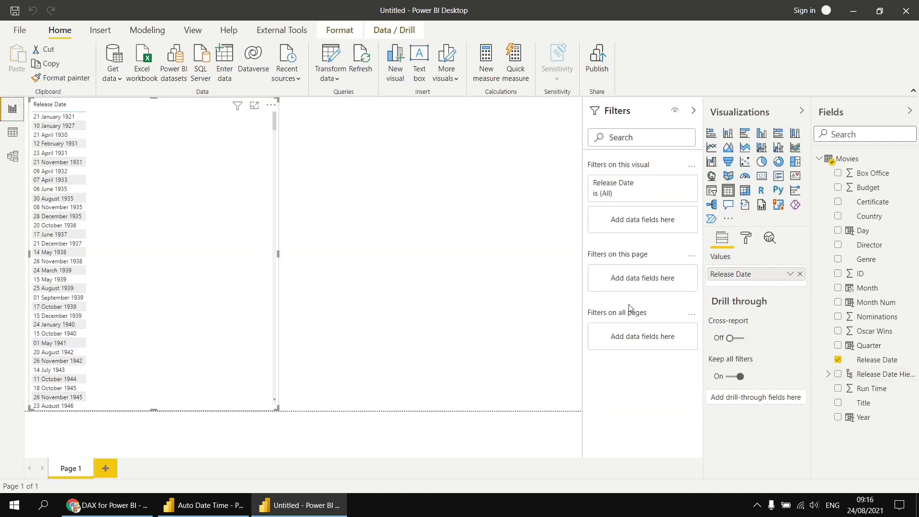
Step: Replace Release Date in the table visual with Release Date Hierarchy, then return to Data view
click(801, 274)
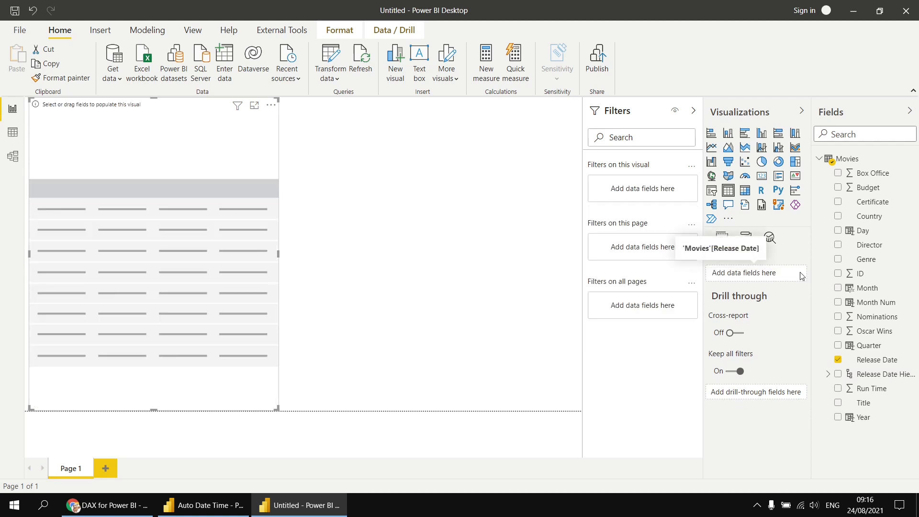
click(838, 376)
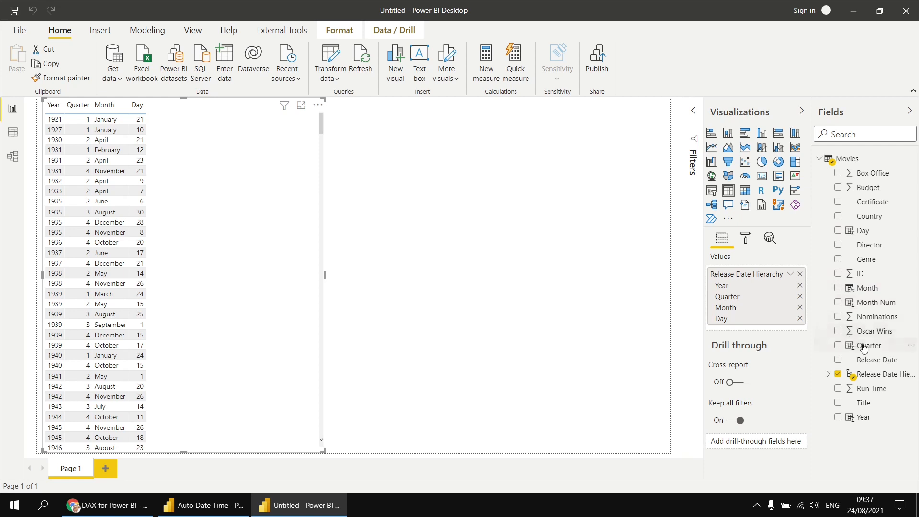
click(828, 374)
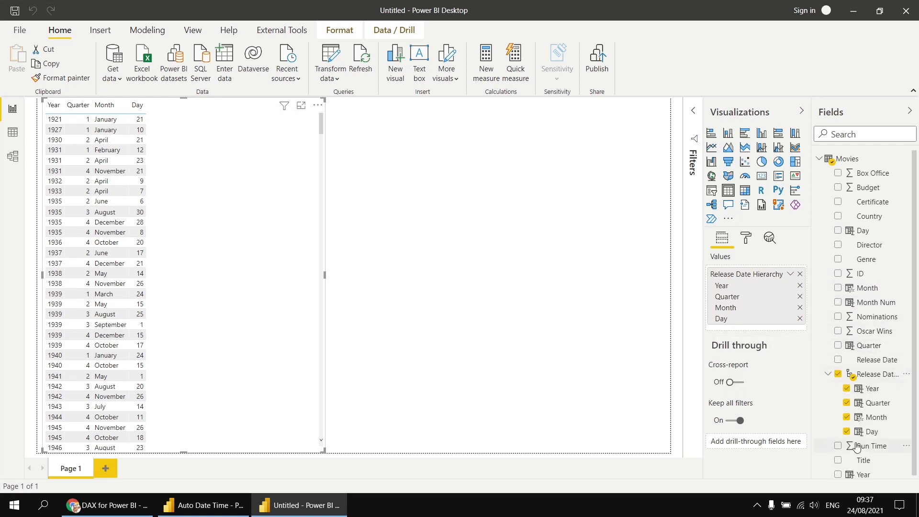
click(827, 374)
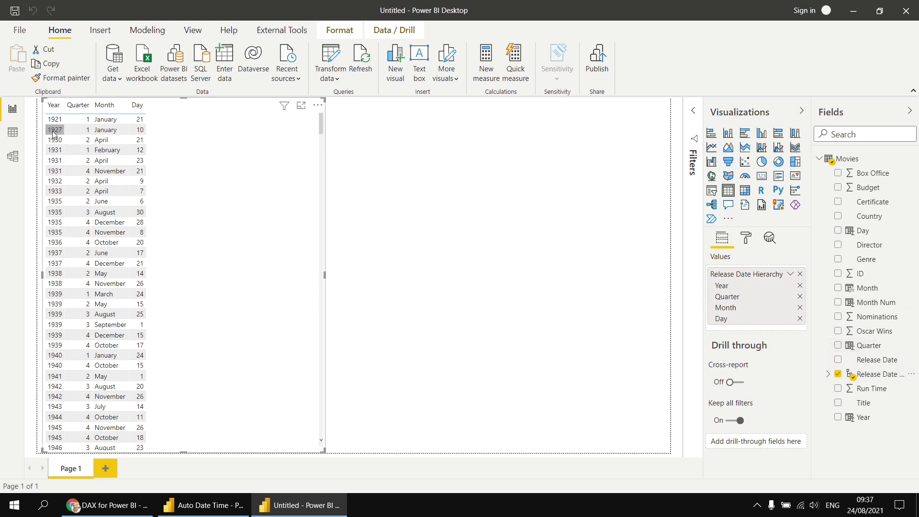
click(13, 133)
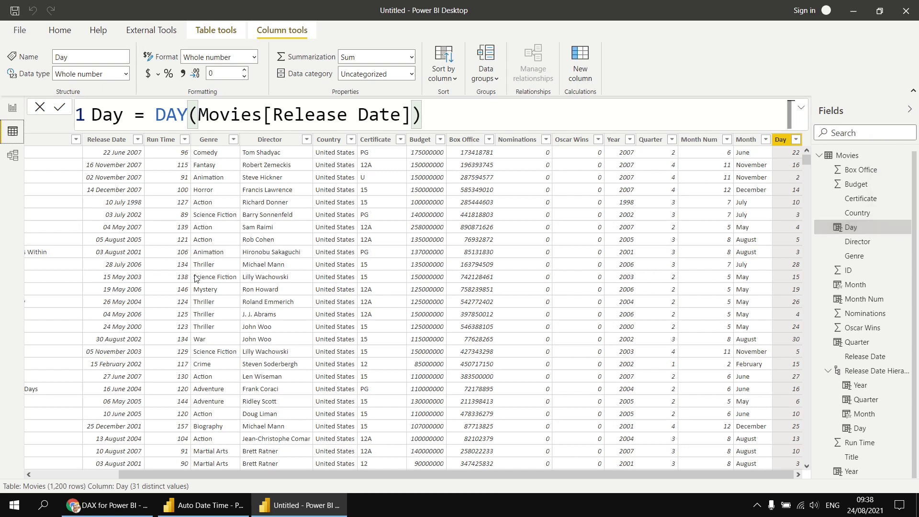
Step: In Model view, hide the Day, Month, Month Num, Quarter and Year fields together
click(13, 157)
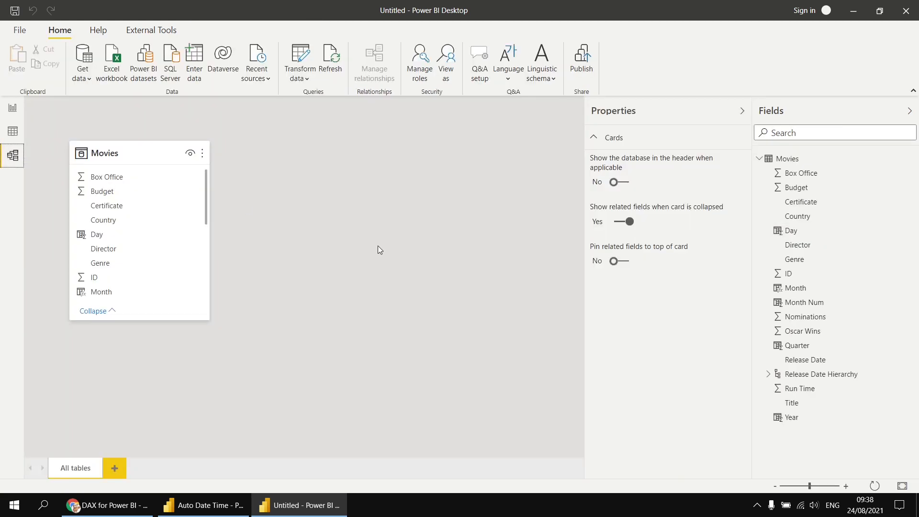
click(804, 235)
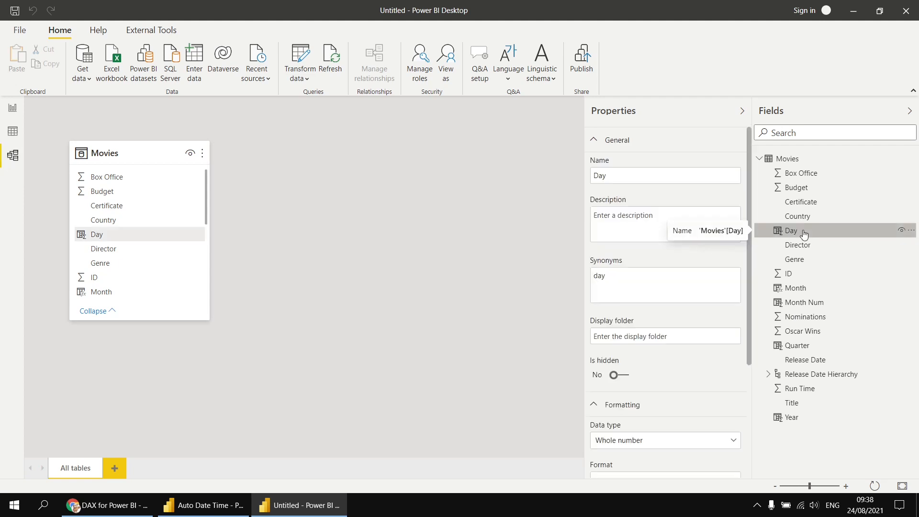
ctrl+click(807, 291)
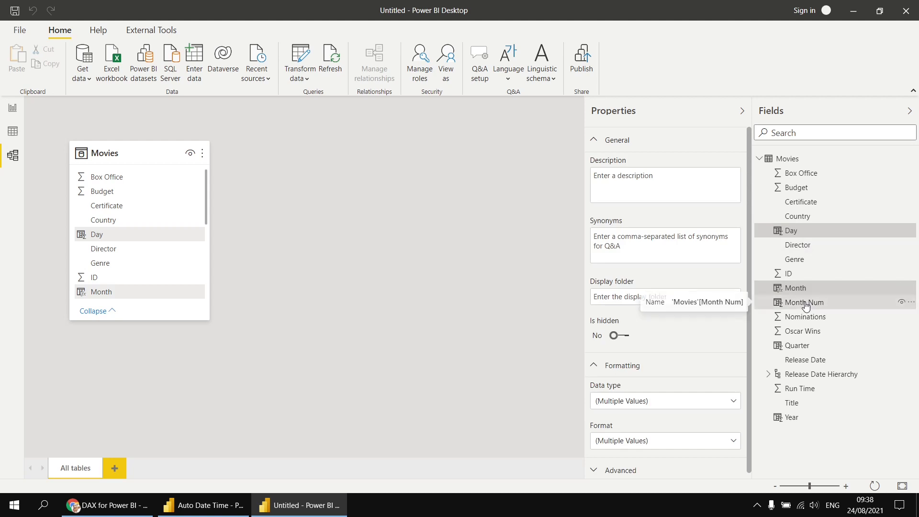
ctrl+click(805, 304)
ctrl+click(806, 347)
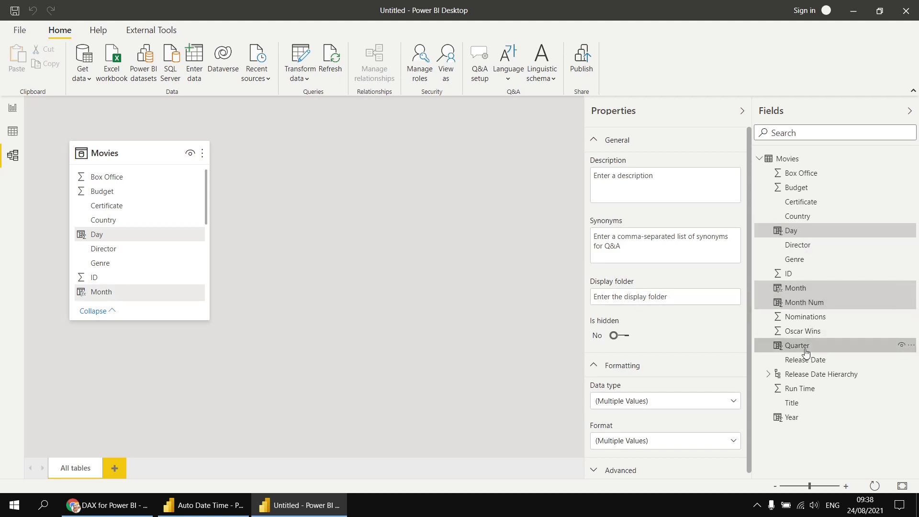
ctrl+click(792, 418)
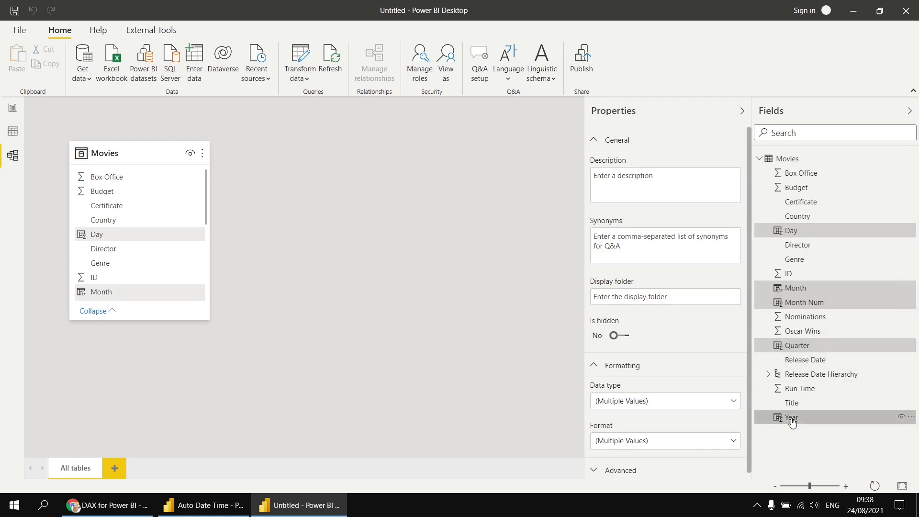
click(903, 420)
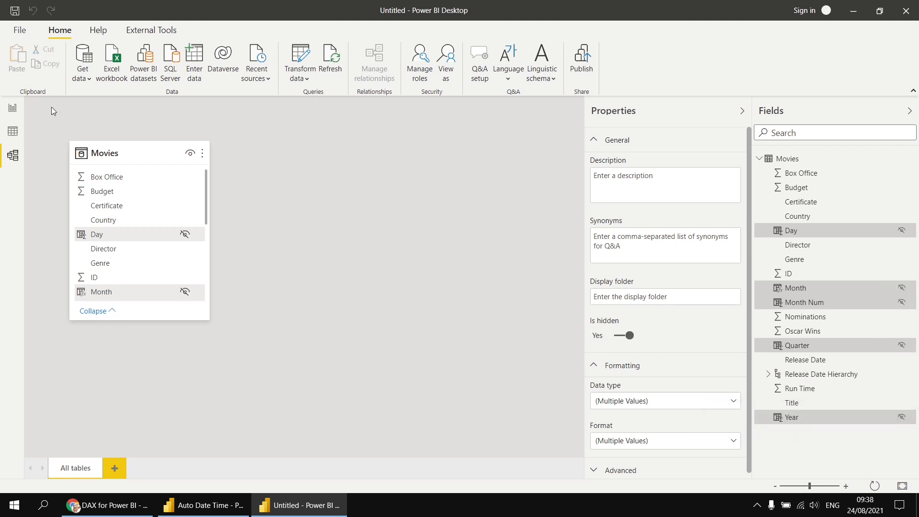
click(12, 110)
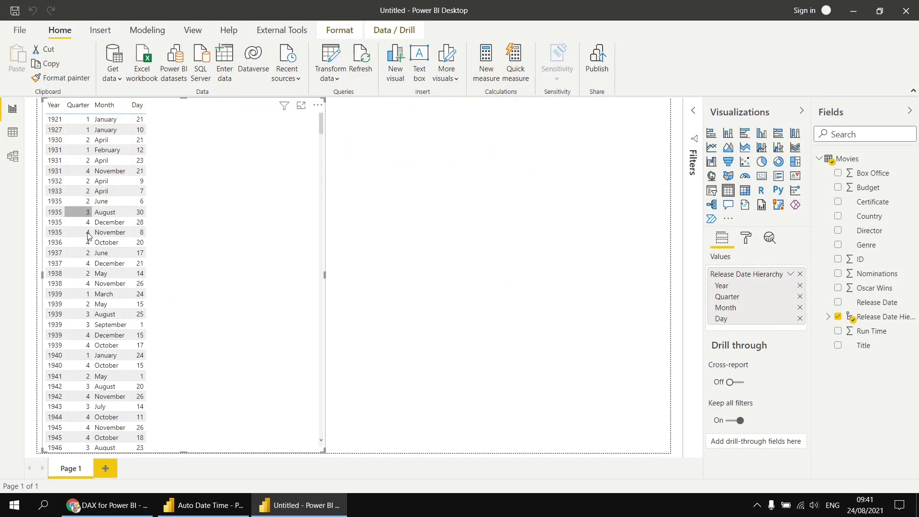
Step: In the Auto Date Time report, narrow the Box Office by Month chart and add a Quarter table
click(195, 507)
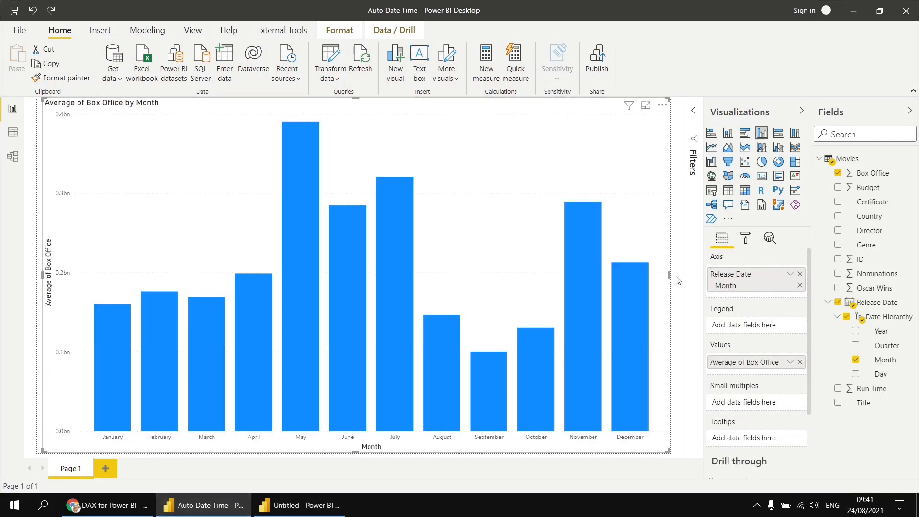
drag(668, 275, 519, 276)
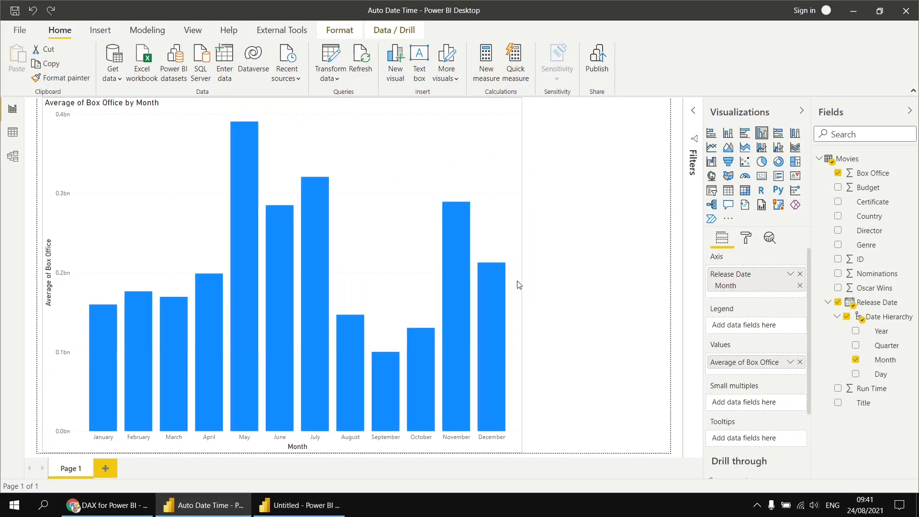
click(620, 284)
click(855, 344)
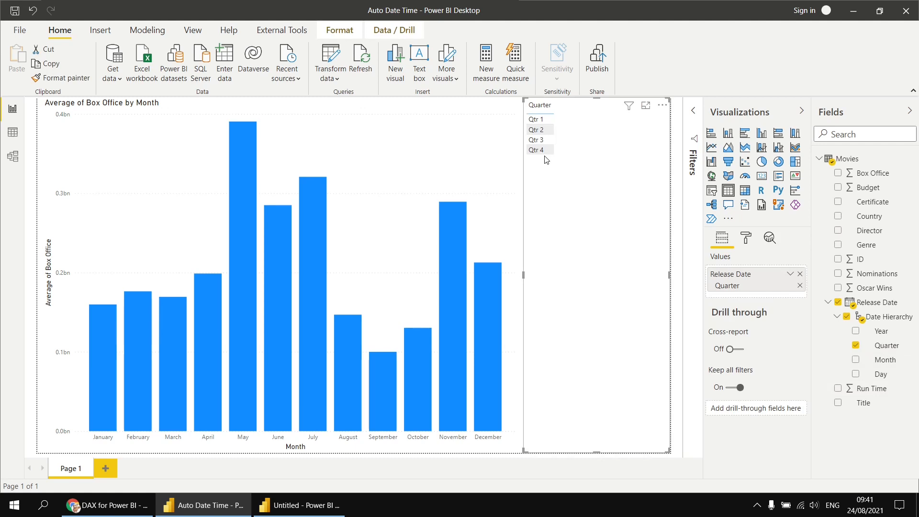
click(301, 505)
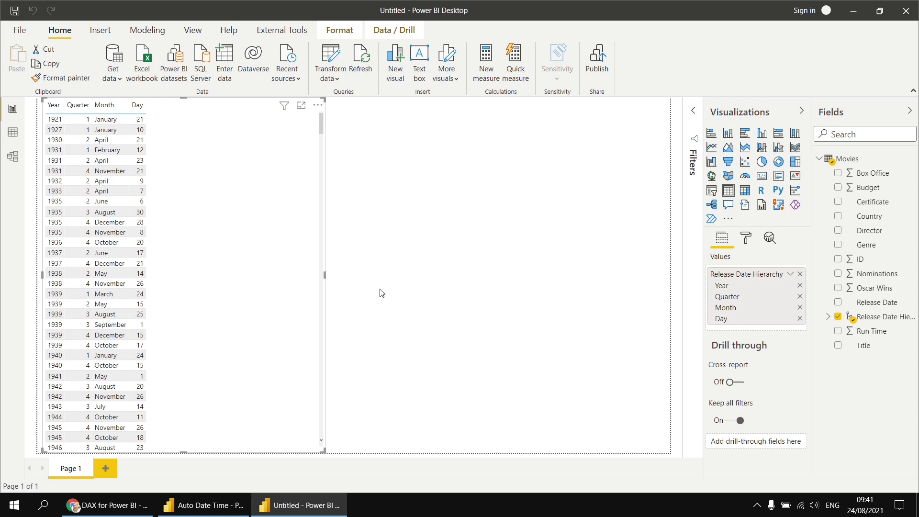
Step: Change the Quarter formula to "Qtr " & QUARTER(Movies[Release Date]) for Qtr 1–Qtr 4 labels
click(827, 317)
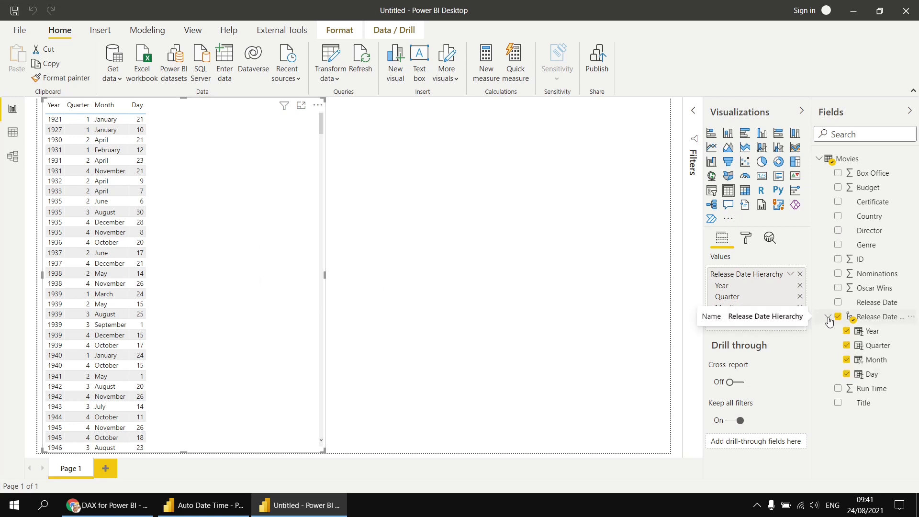
click(872, 346)
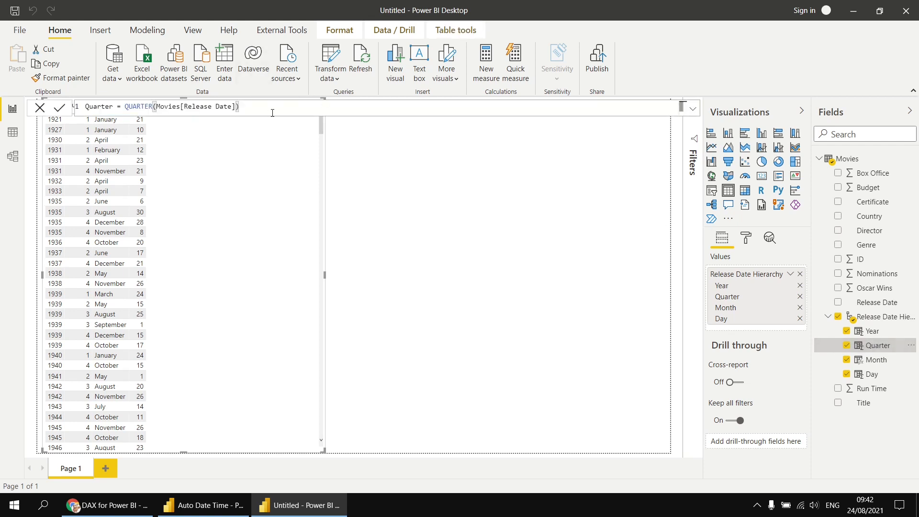
ctrl+scroll(272, 112, up, 5)
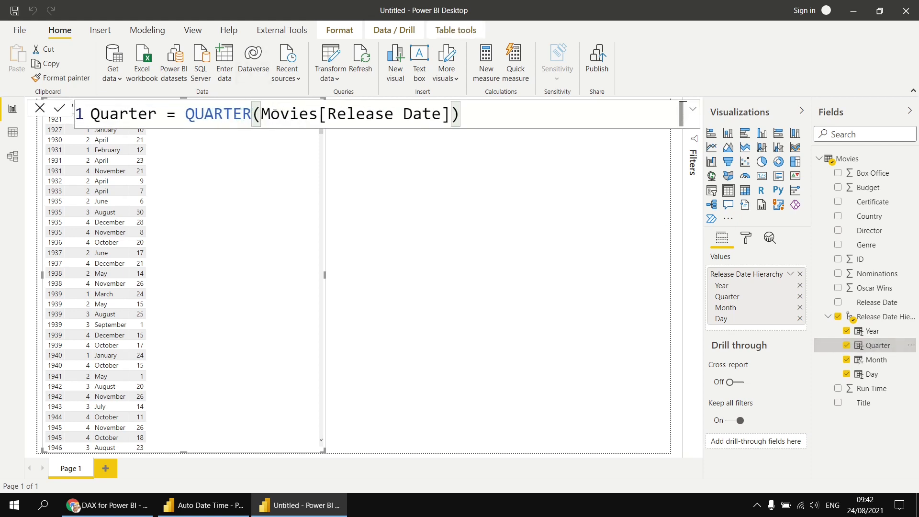
click(175, 113)
text(")
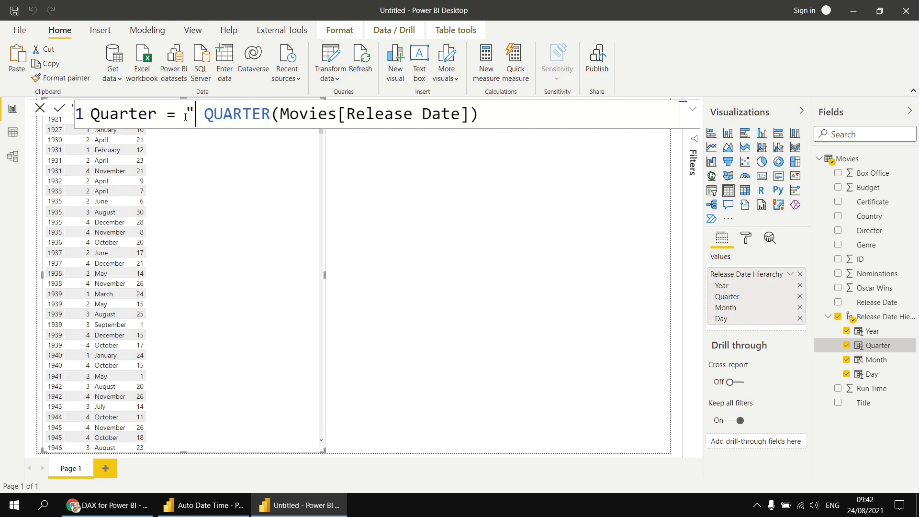
text(Qtr )
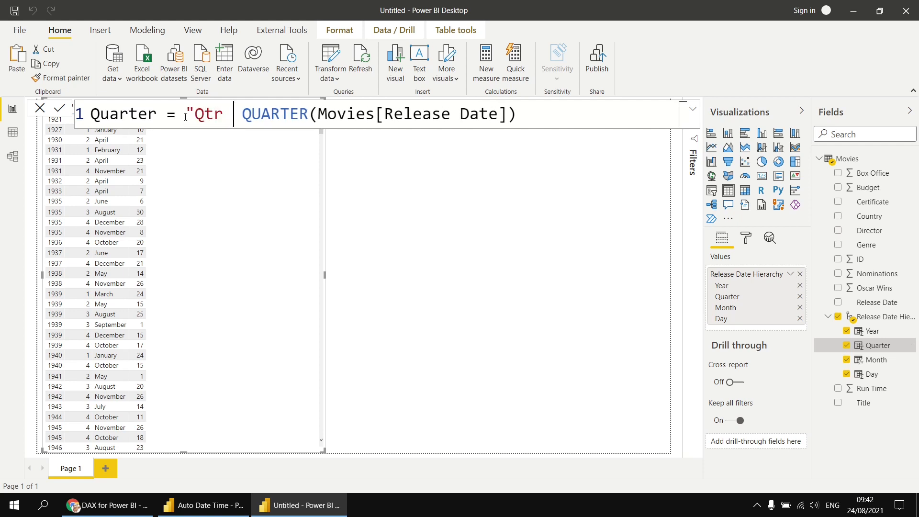
text(")
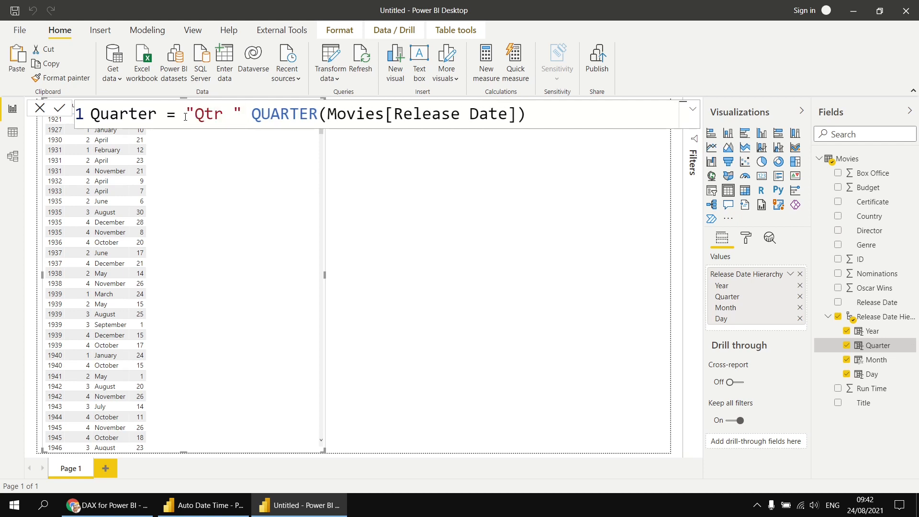
text( &)
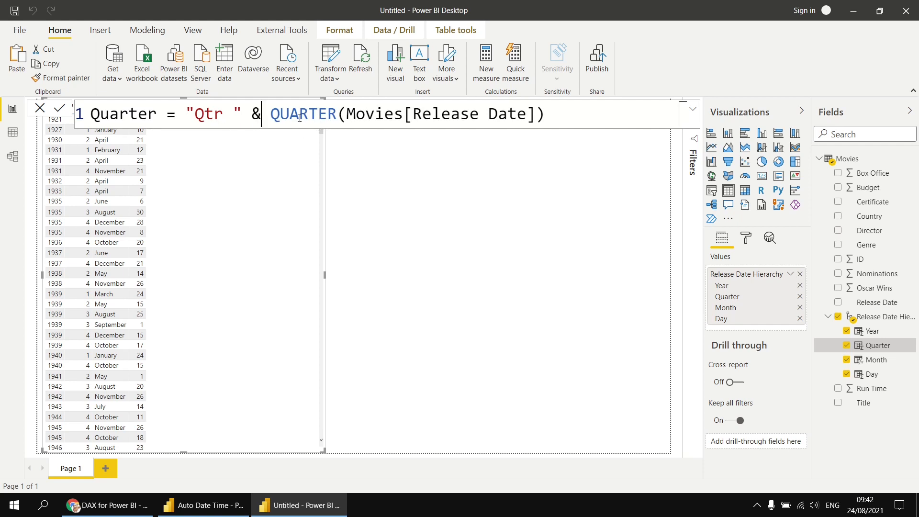
click(60, 109)
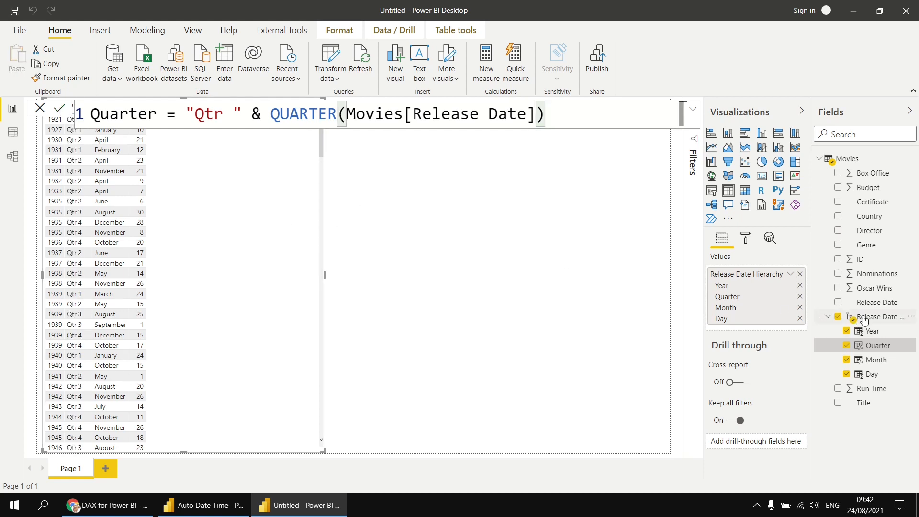
click(262, 228)
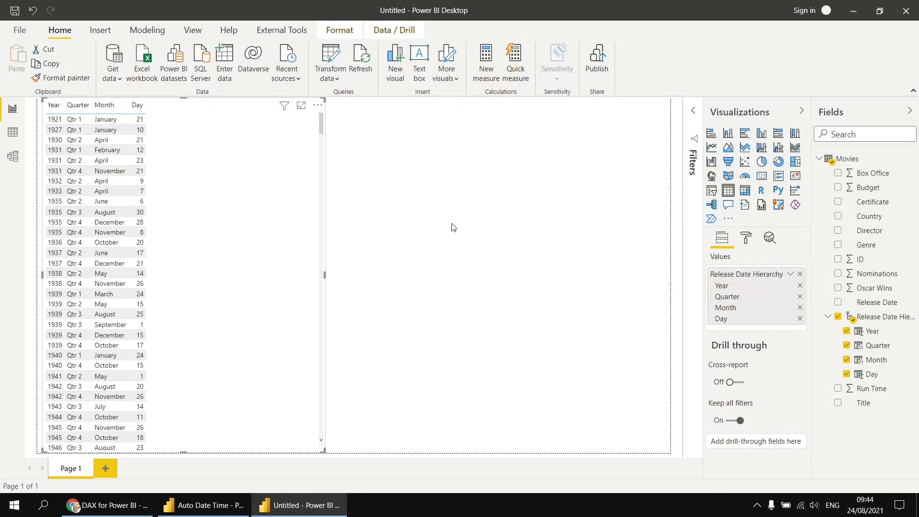
Step: In the Auto Date Time report, switch the slicer from Quarter to Month, then return to Untitled
click(205, 505)
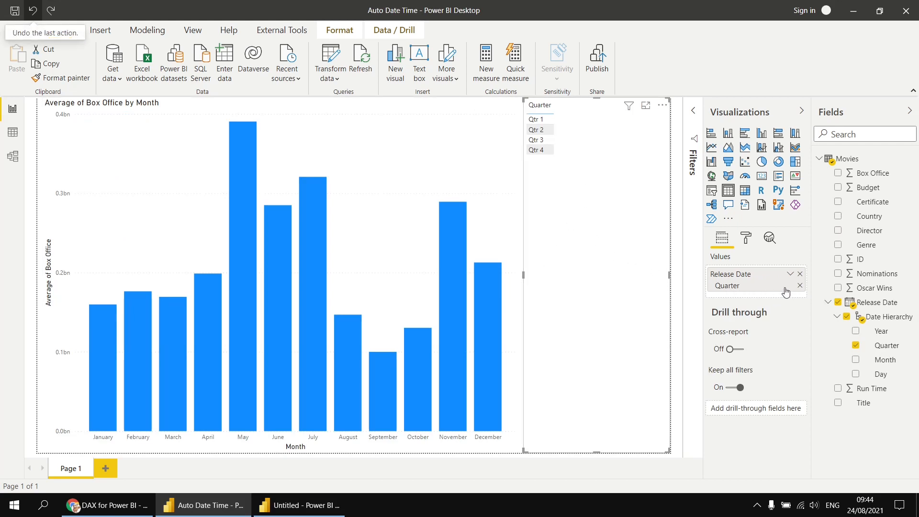
click(800, 277)
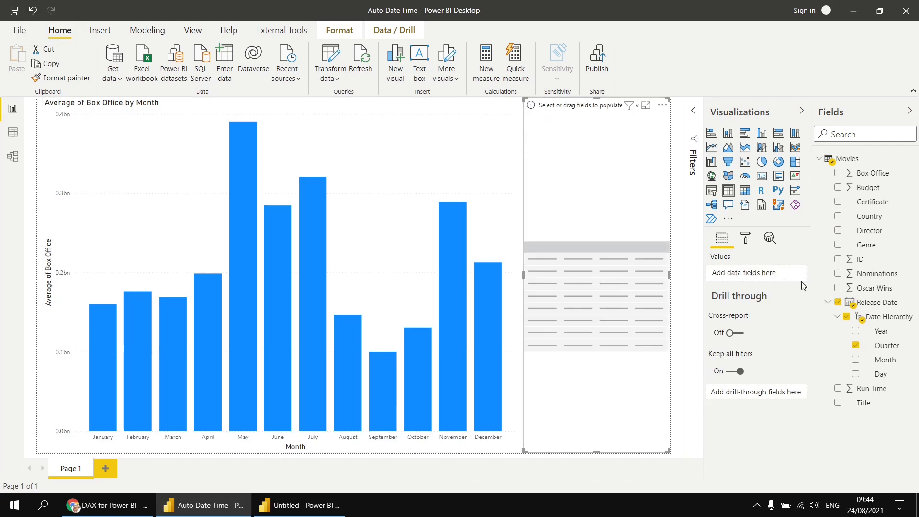
click(855, 360)
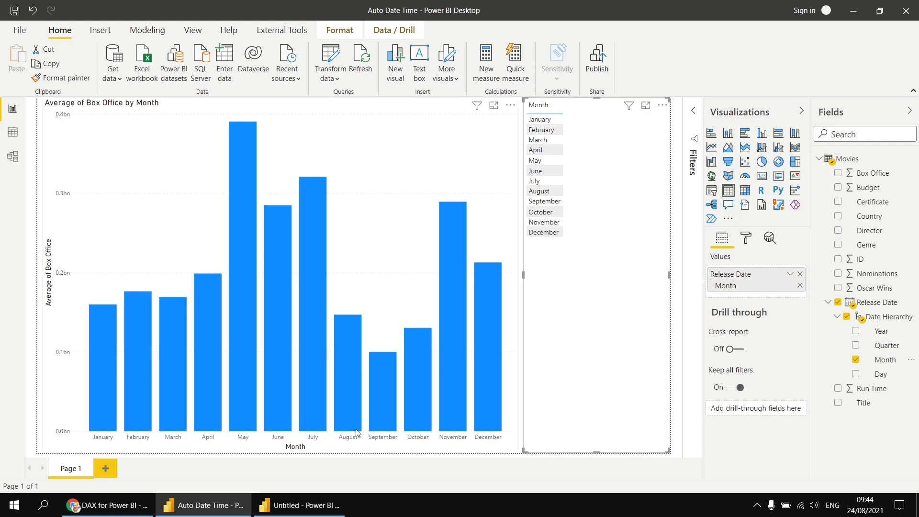
key(alt+Tab)
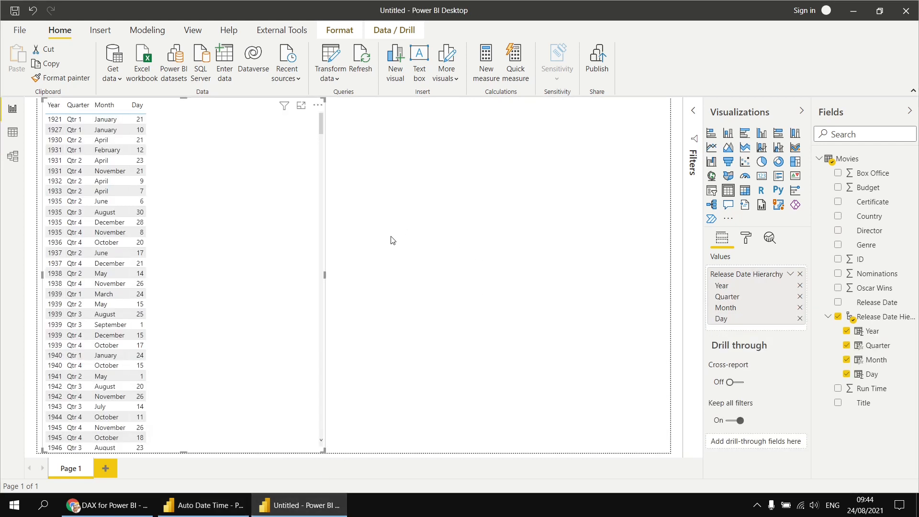
Step: Add a second table visual showing only Month from the Release Date hierarchy, then view Movies data
click(458, 235)
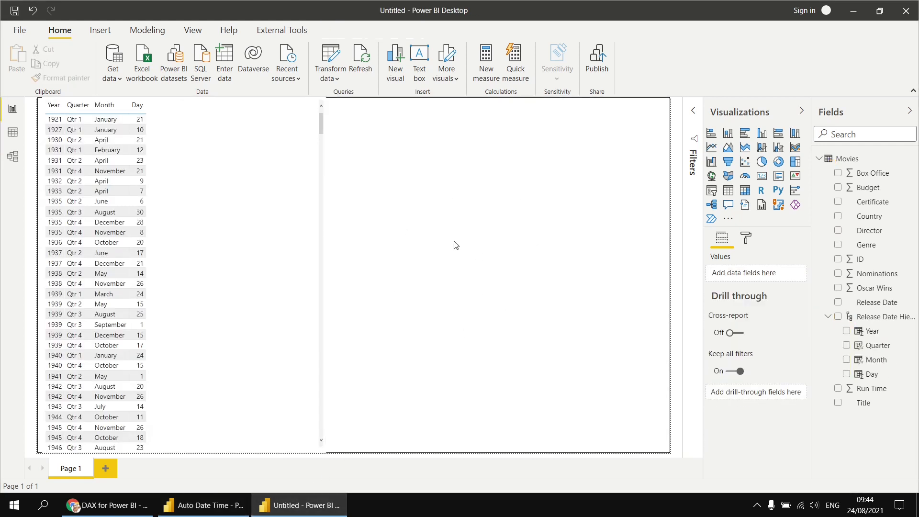
click(727, 190)
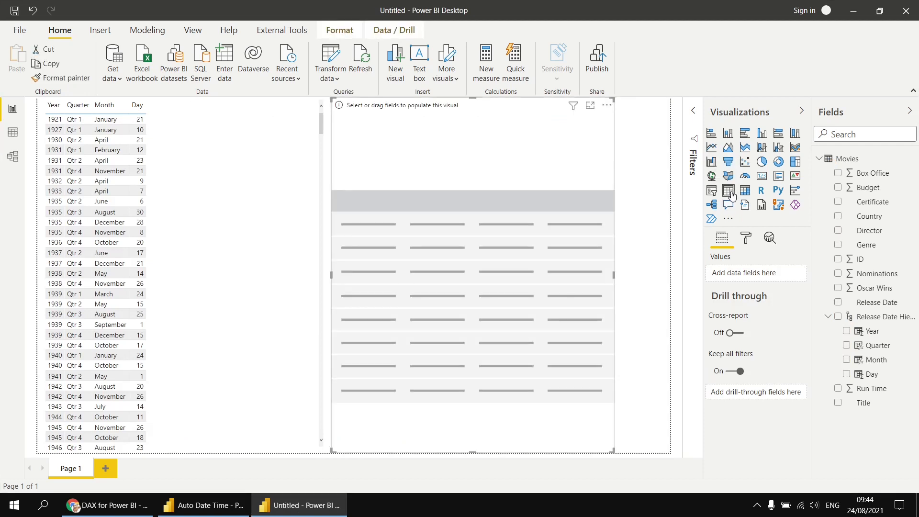
click(846, 361)
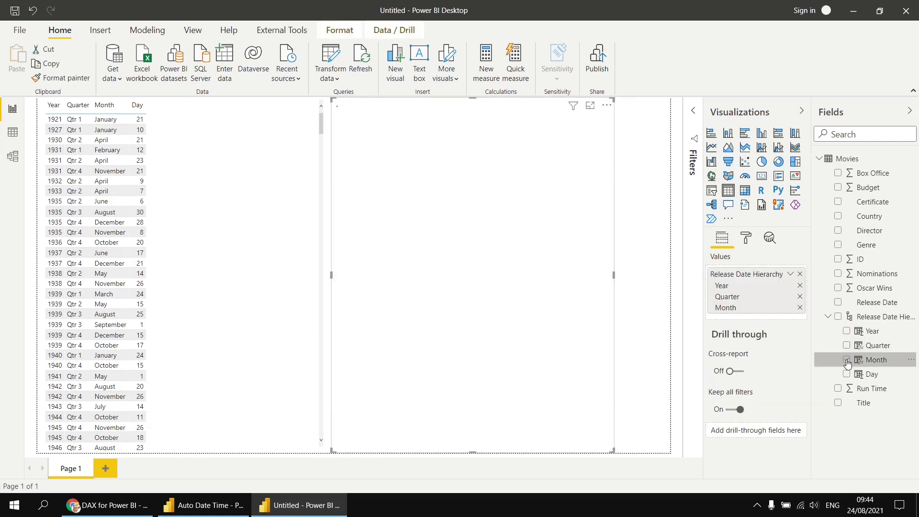
click(799, 285)
click(799, 285)
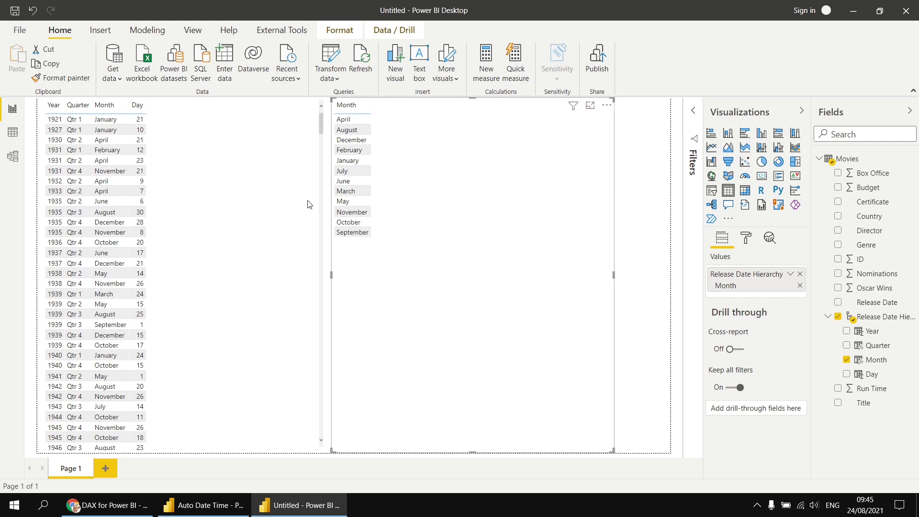
click(13, 134)
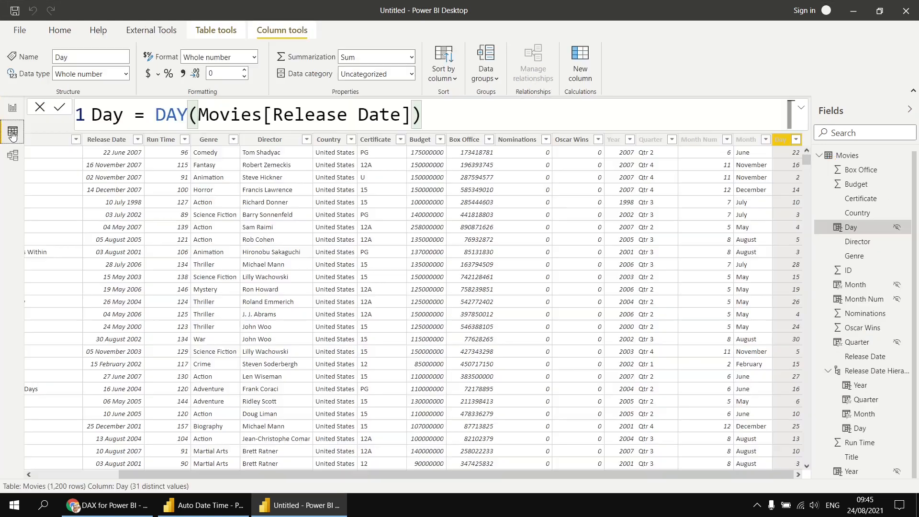
Step: Sort the Month column by Month Num so the report lists months January to December
click(744, 139)
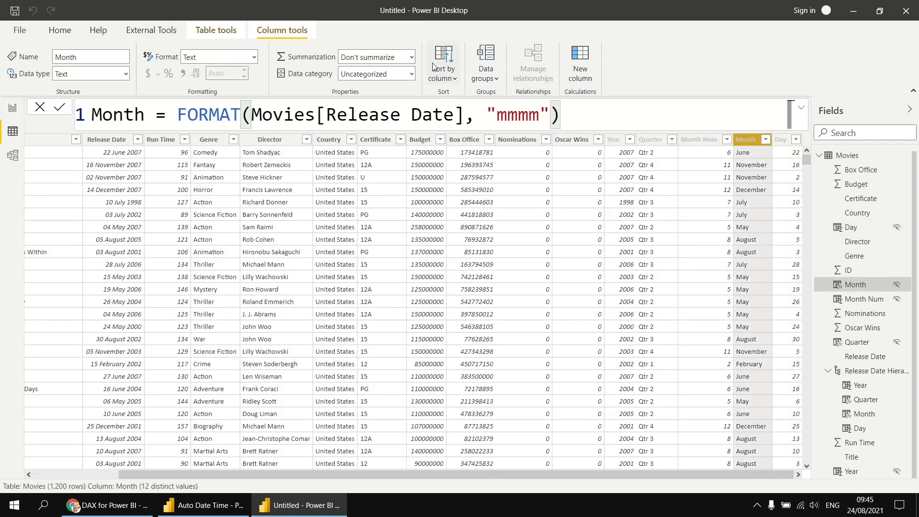
click(455, 79)
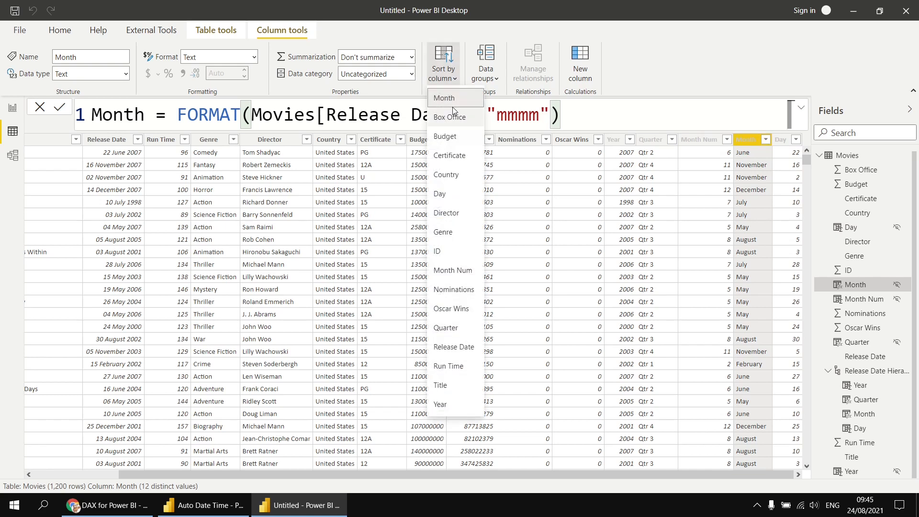
click(449, 273)
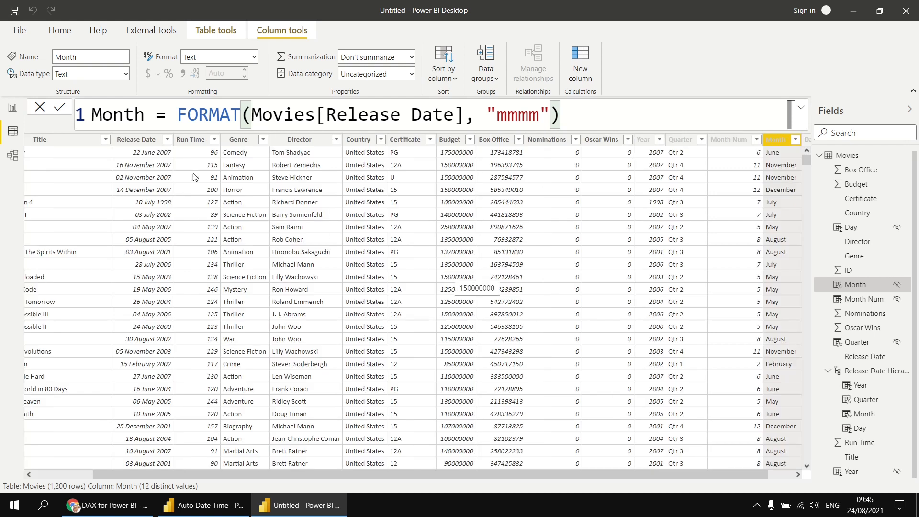
click(12, 108)
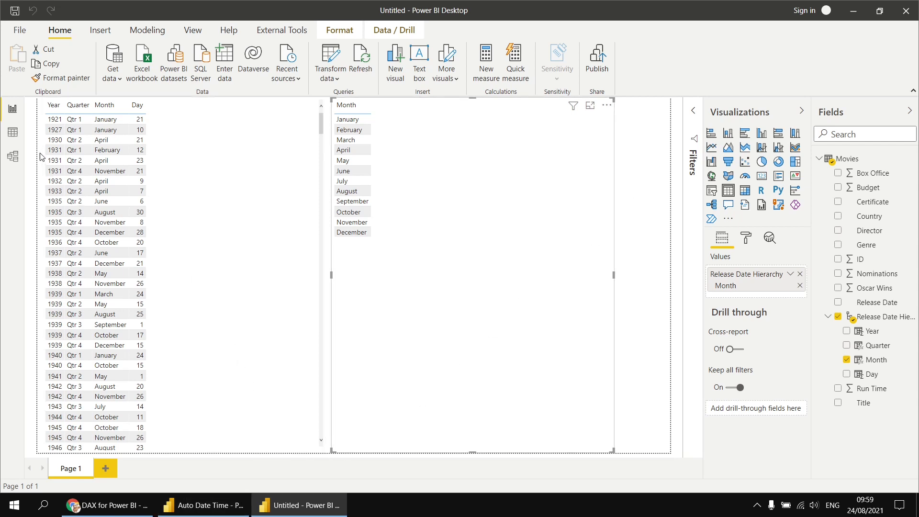
Step: Switch to Data view of the Movies table
click(13, 136)
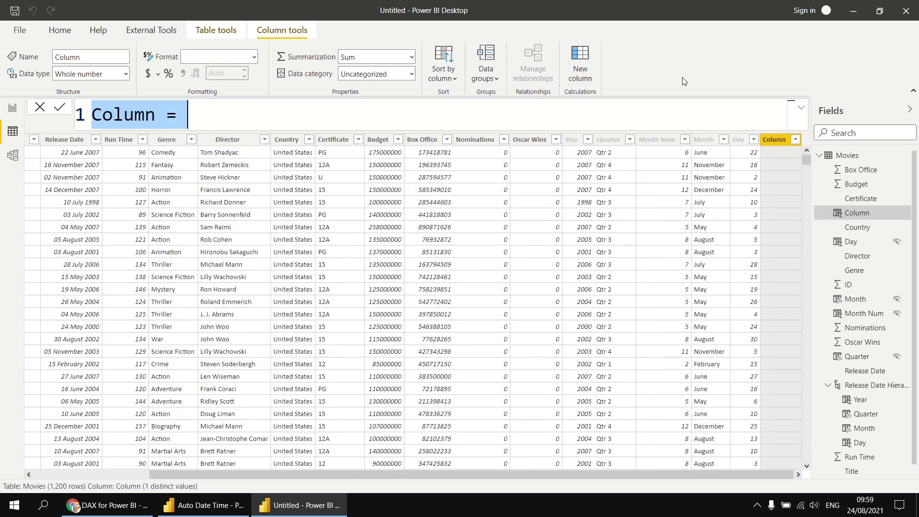
Step: Create the column Weekday Num = WEEKDAY(Movies[Release Date], 2), numbering Monday 1 through Sunday 7
text(Weekda)
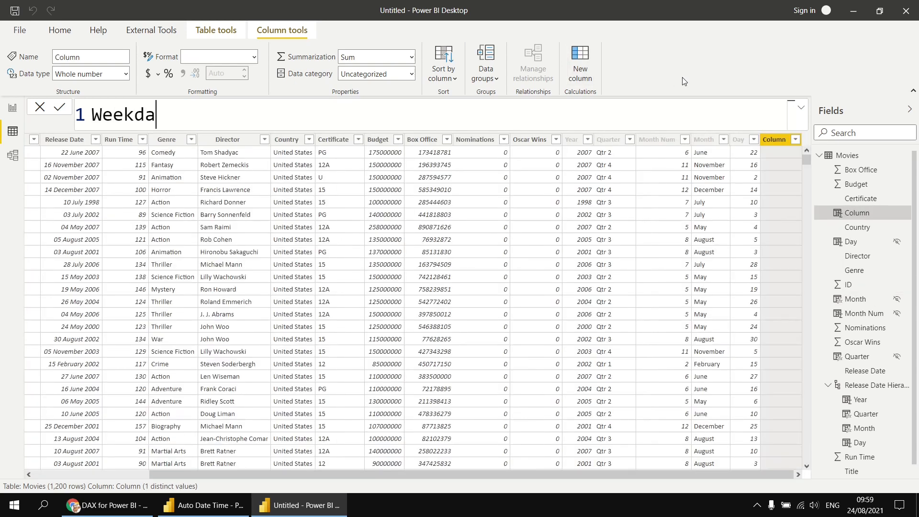
text(y Num = wee)
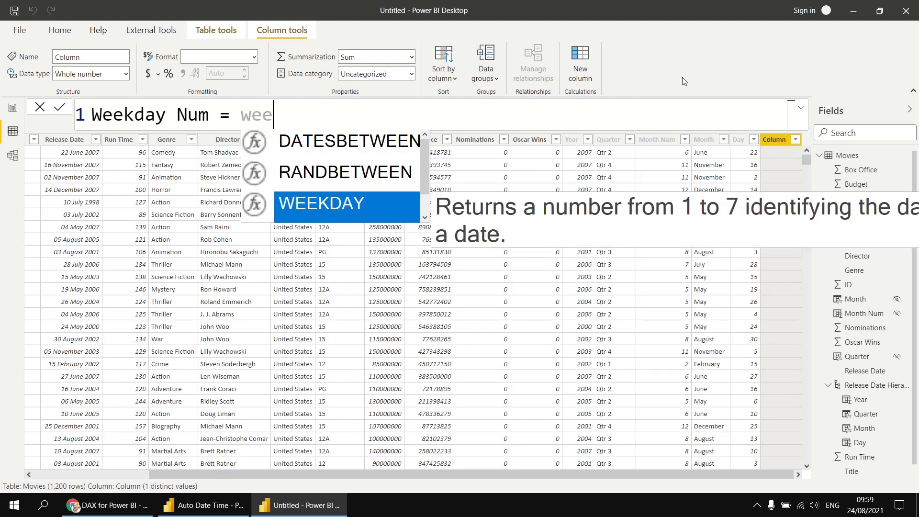
key(Tab)
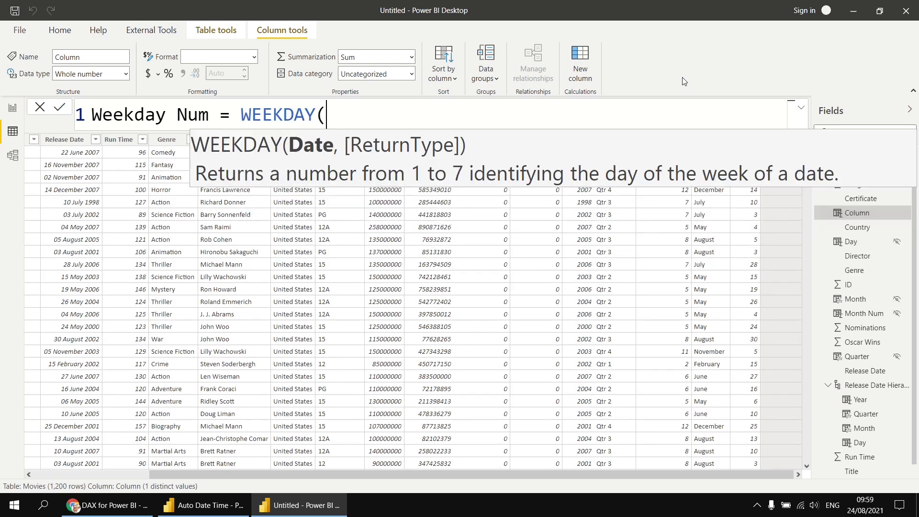
text(rele)
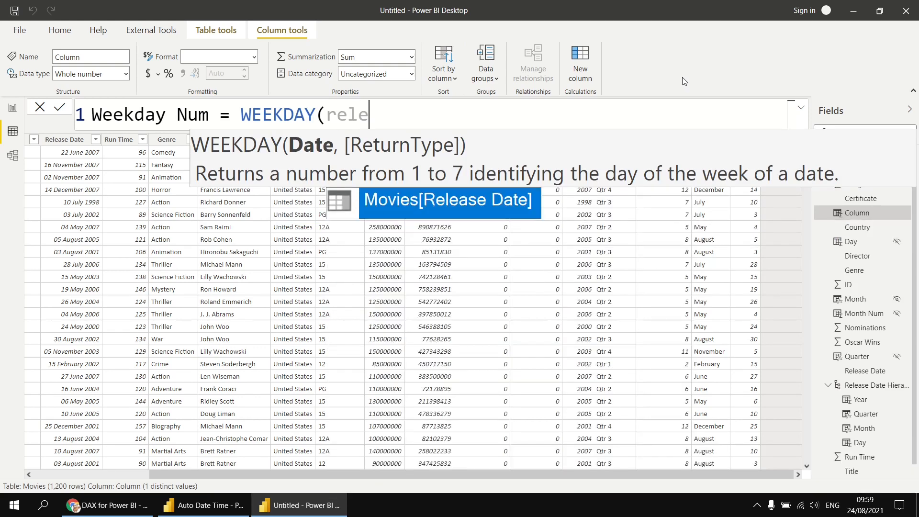
key(Tab)
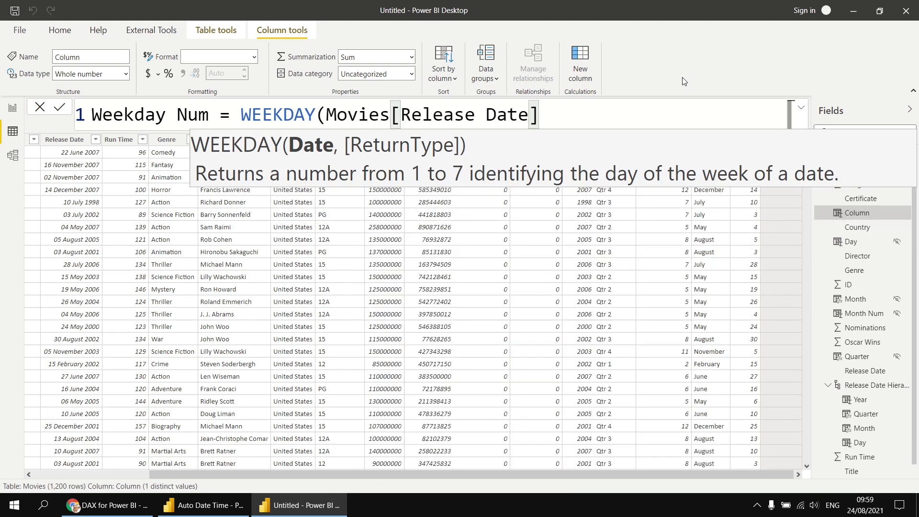
text(,)
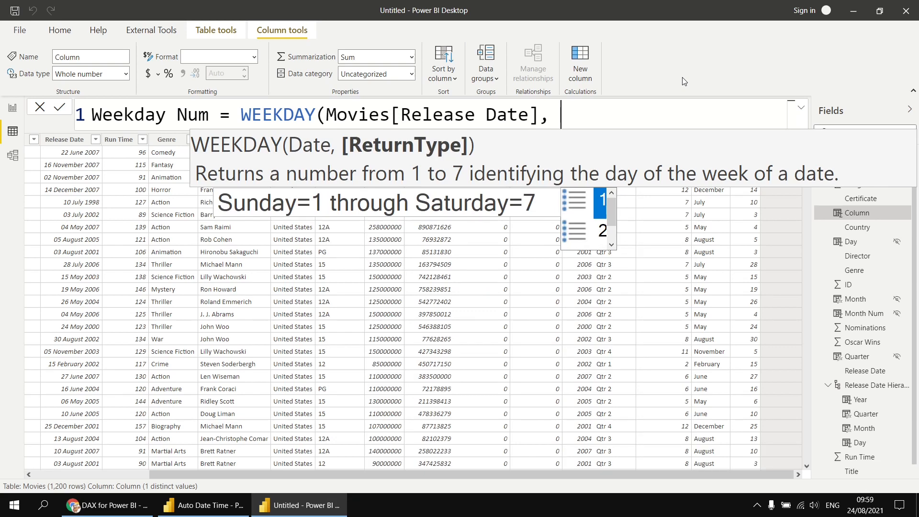
key(Down)
key(Down)
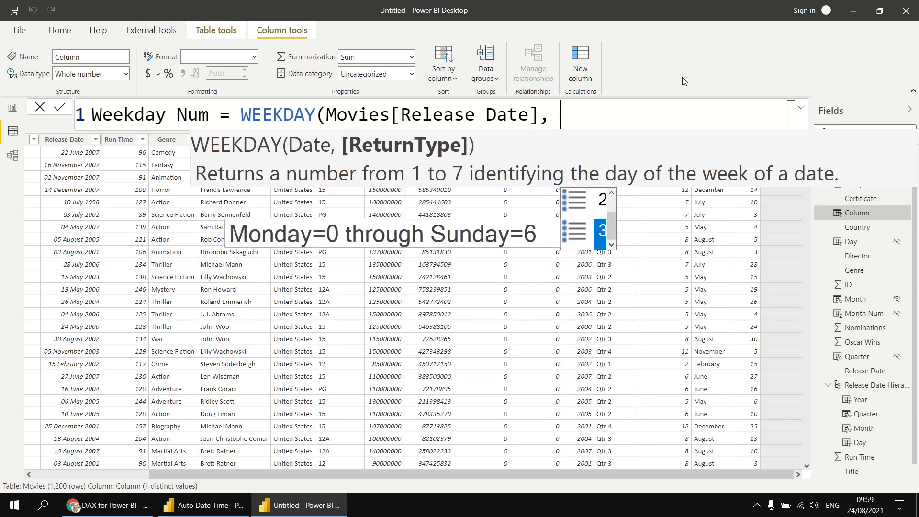
key(Up)
key(Up)
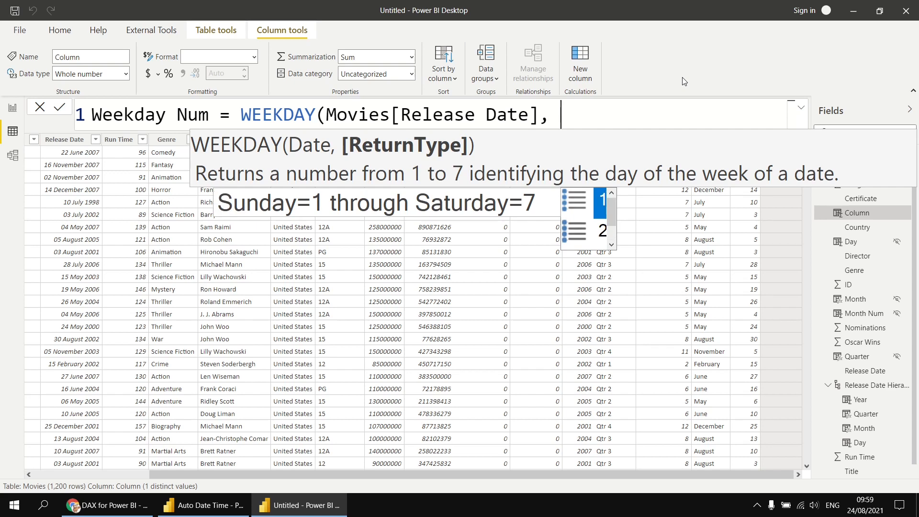
key(Down)
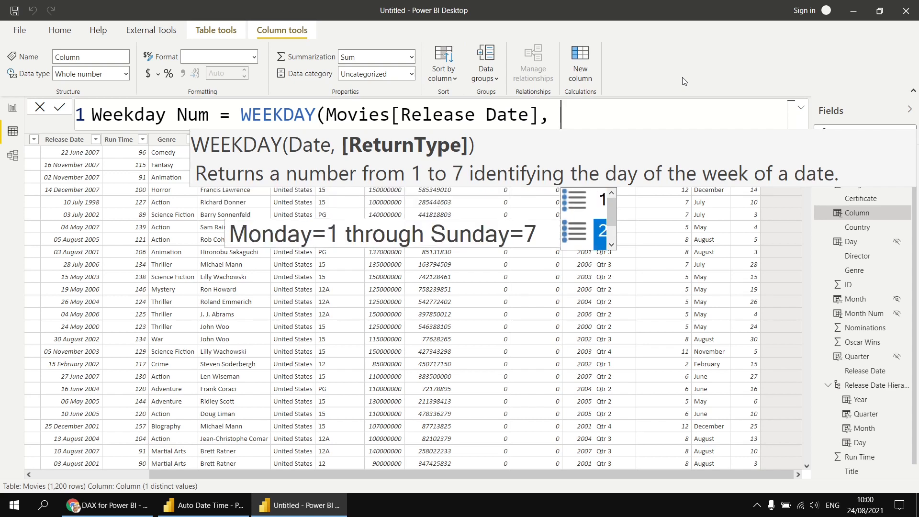
key(Down)
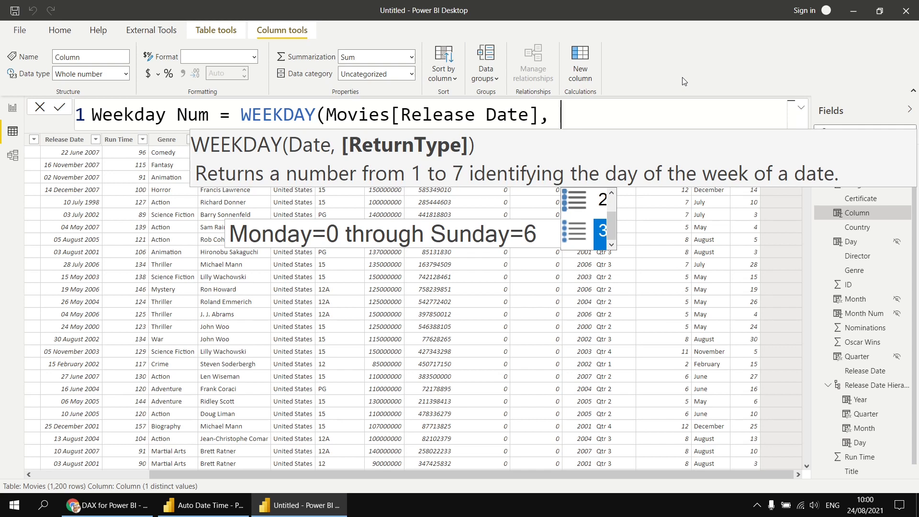
key(Up)
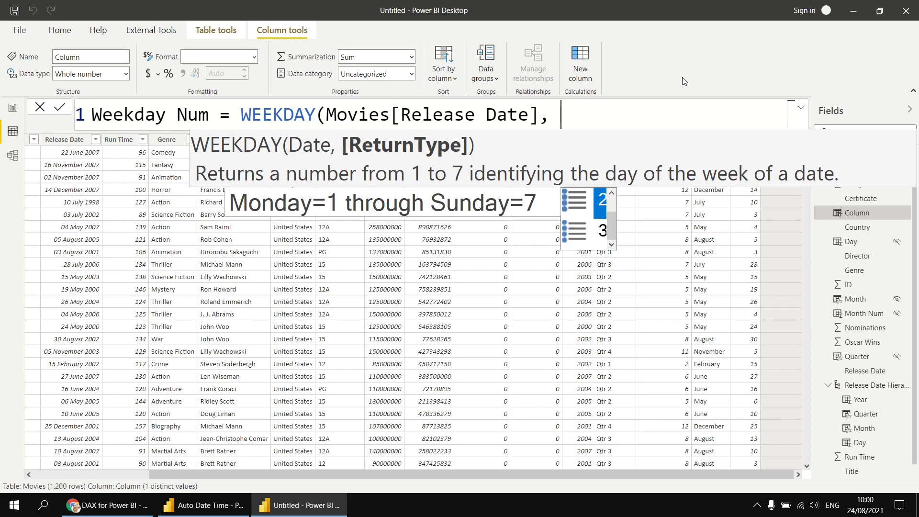
key(Tab)
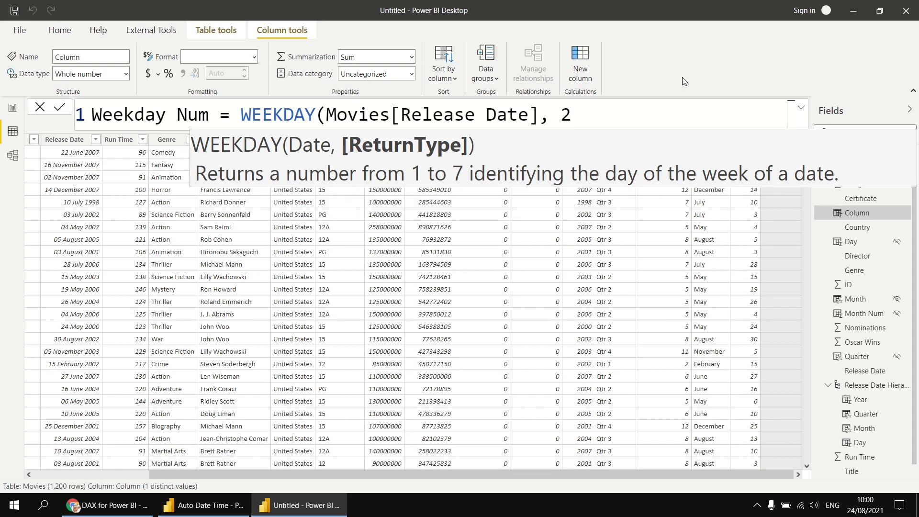
text())
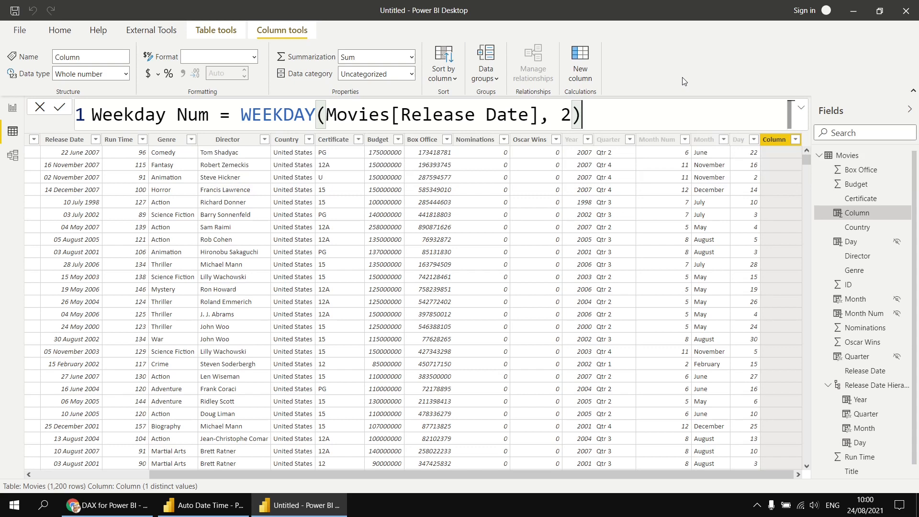
key(Return)
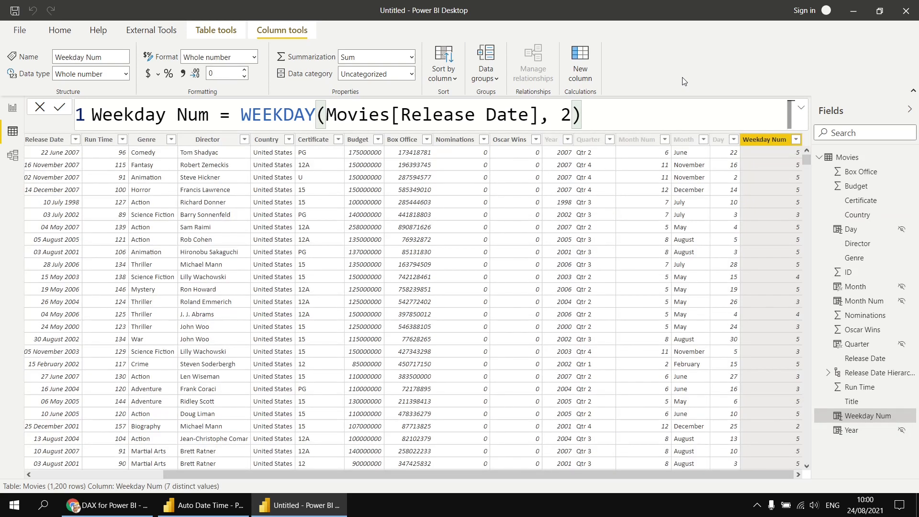
Step: Create a new column Weekday = FORMAT(Movies[Release Date], "dddd") showing release day names
click(579, 61)
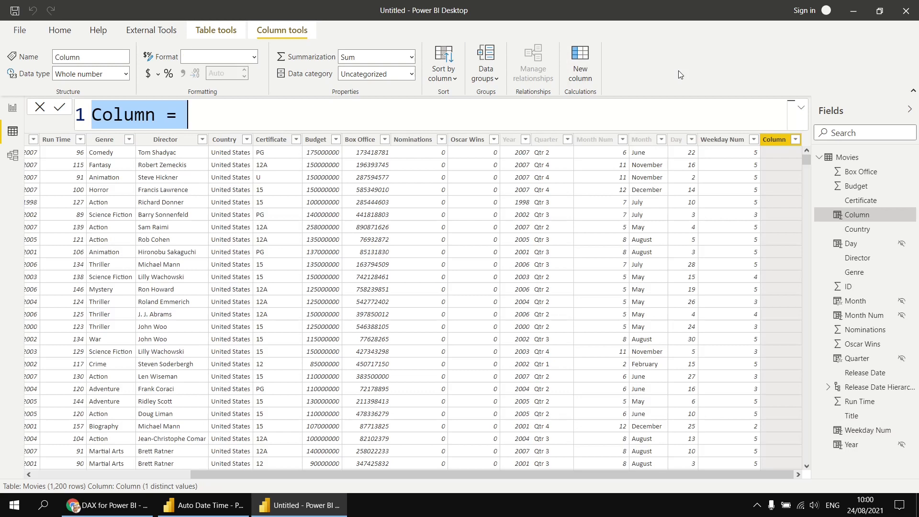
text(Weekday )
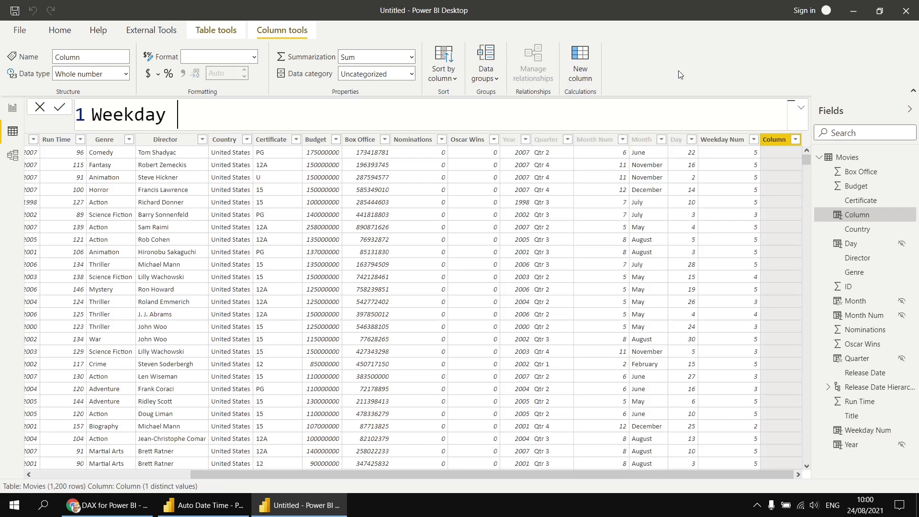
text(= form)
key(Tab)
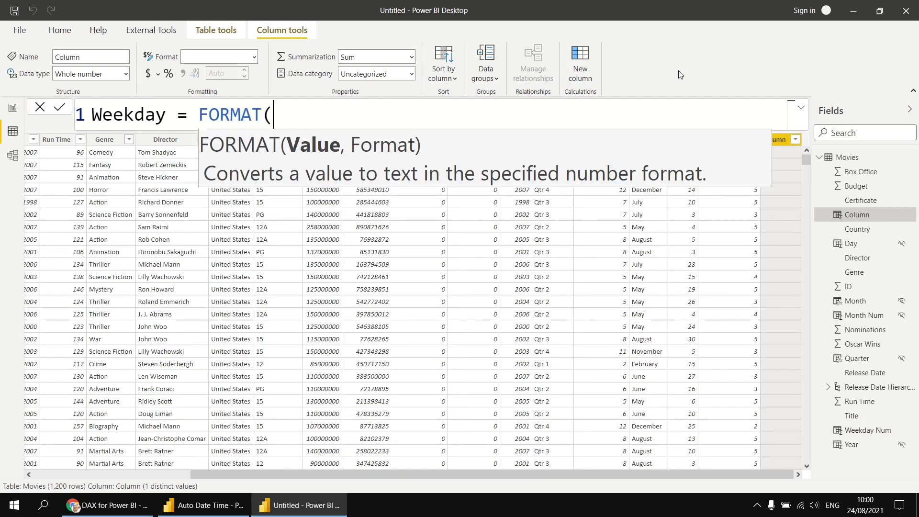
text(rele)
key(Tab)
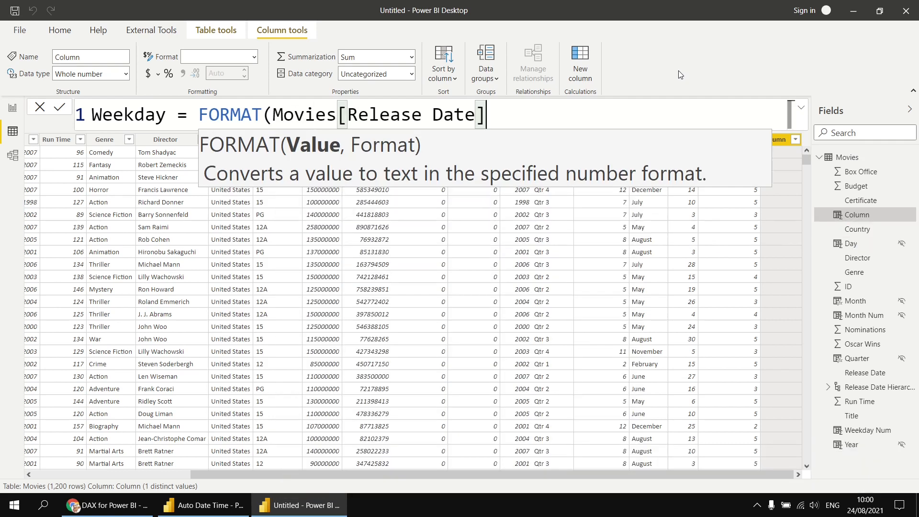
text(, ")
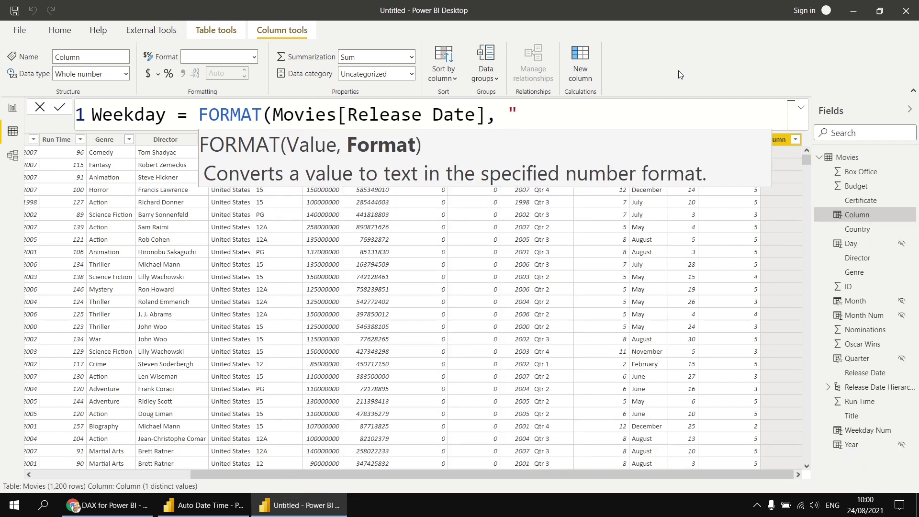
text(dddd"))
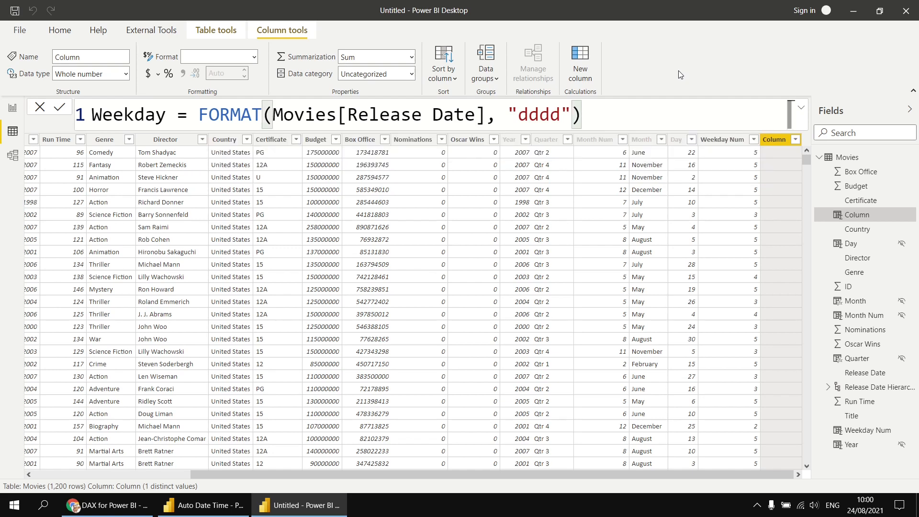
key(Return)
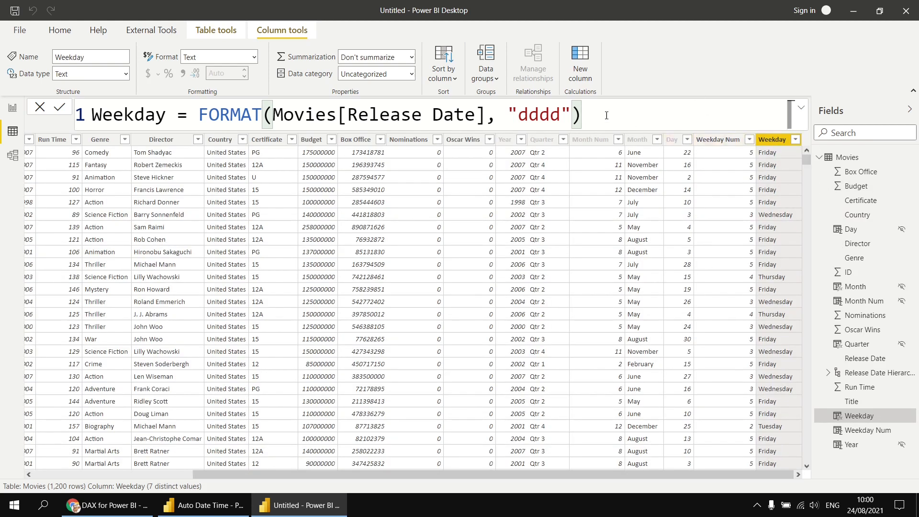
Step: Sort Weekday by Weekday Num, hide Weekday Num from report view, and return to the report
click(456, 79)
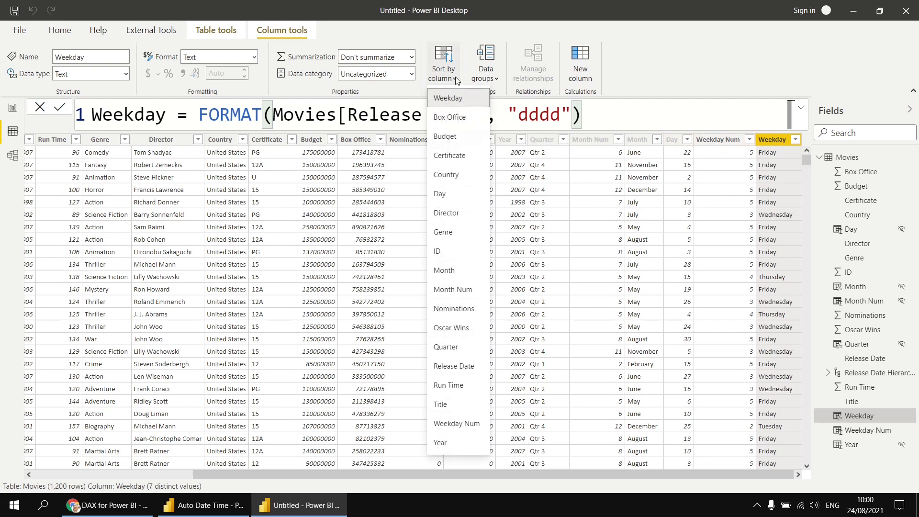
click(457, 423)
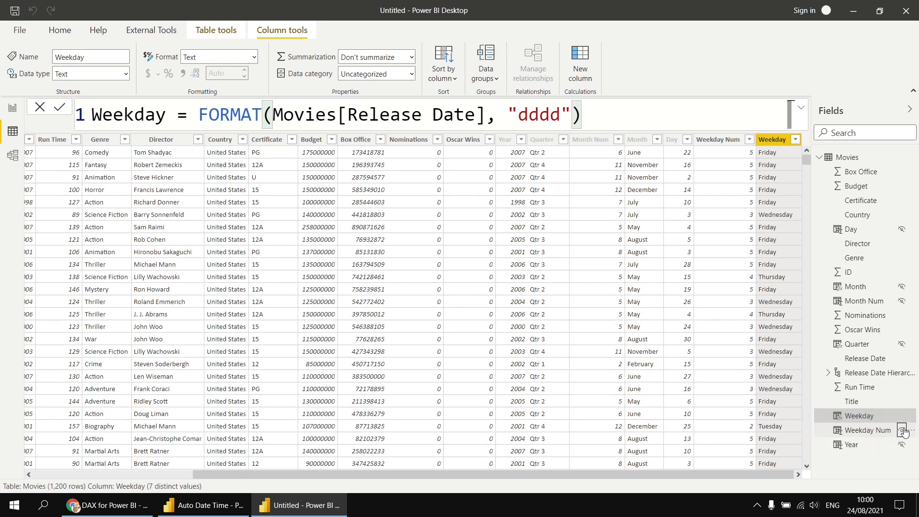
click(901, 433)
click(901, 432)
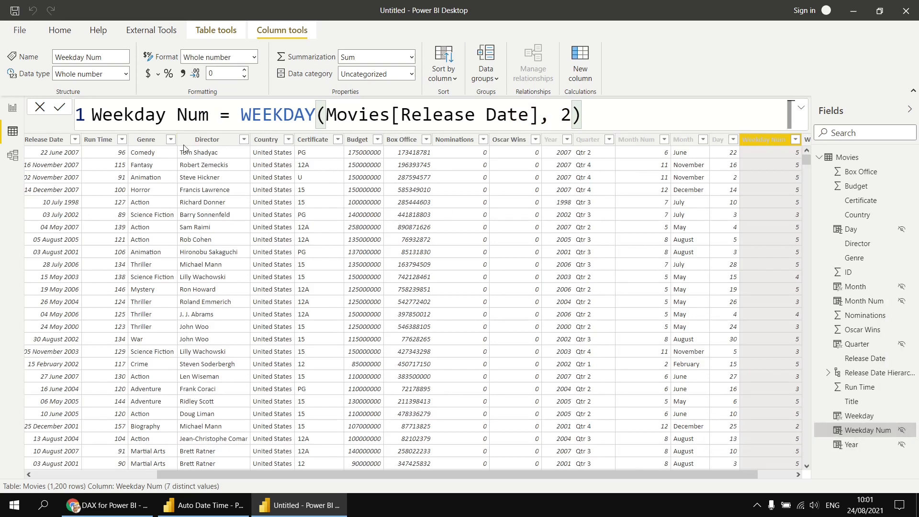
click(13, 108)
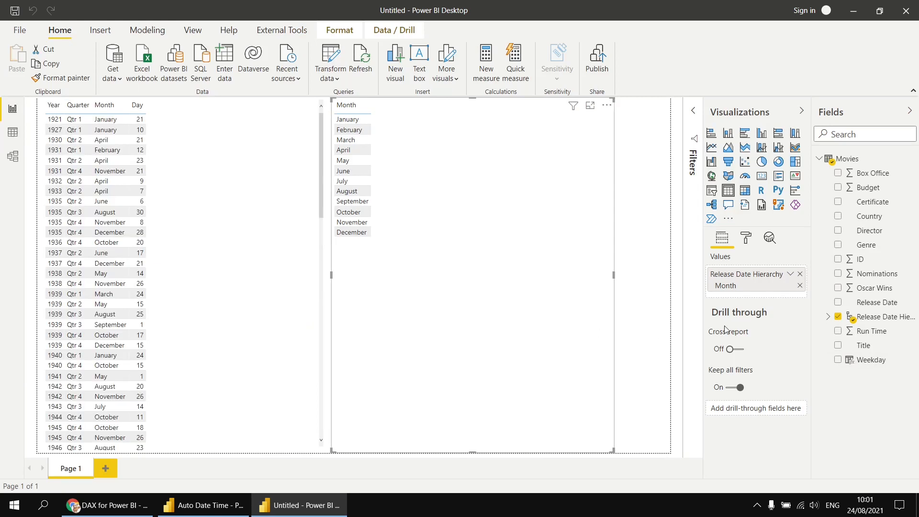
Step: Replace Month with Weekday and ID, and turn the table into a clustered column chart
click(799, 274)
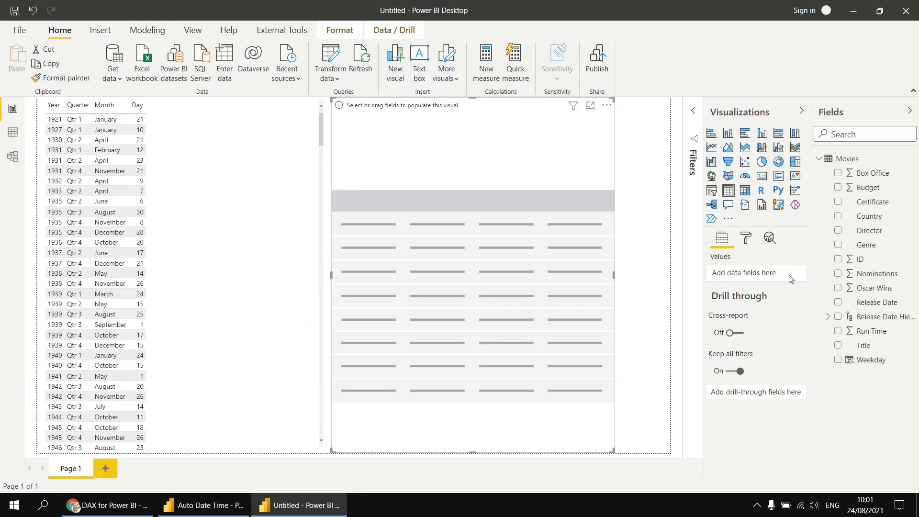
click(837, 359)
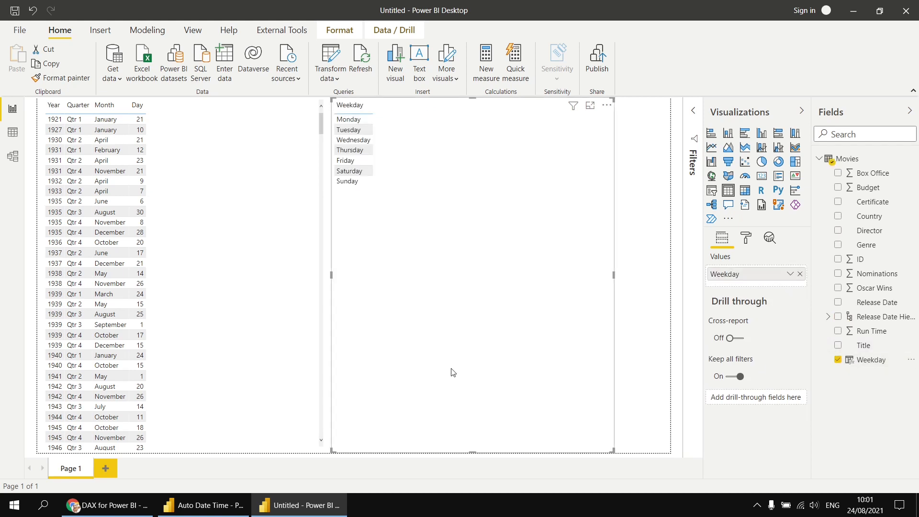
click(837, 258)
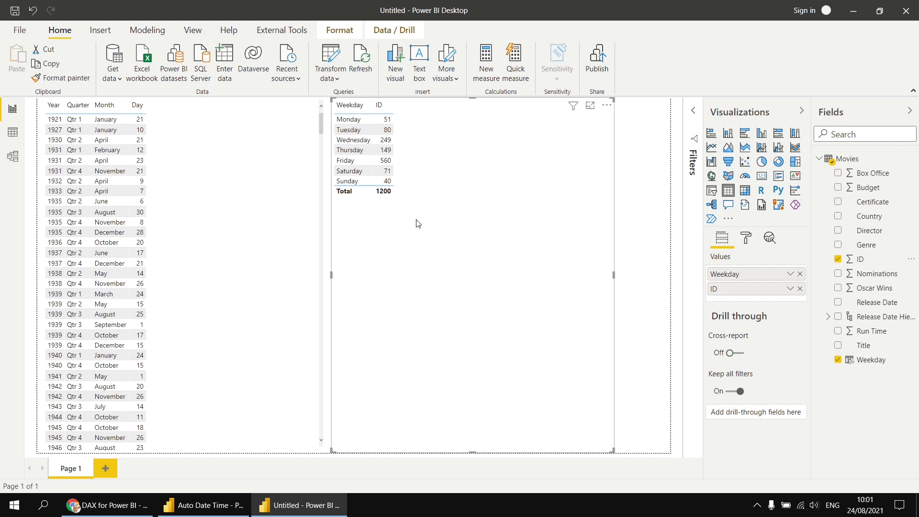
click(761, 135)
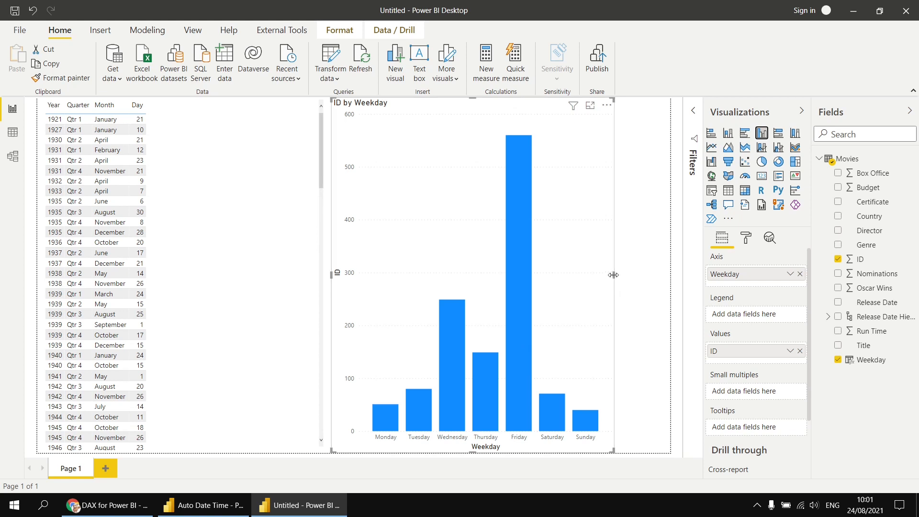
Step: Drag the ID by Weekday column chart's right edge to make it wider
drag(613, 275, 670, 276)
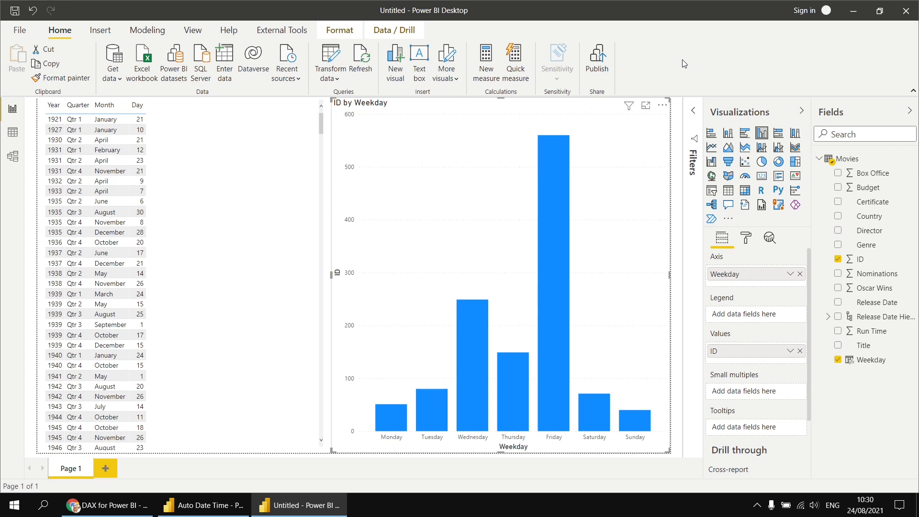
click(228, 31)
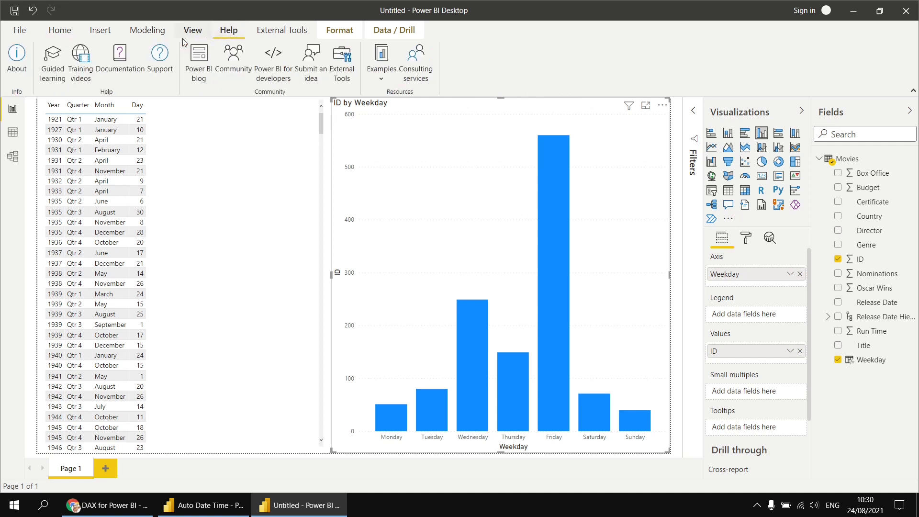
Step: Open About, confirm version 2.96.701.0 dates from August 2021, then close it
click(18, 57)
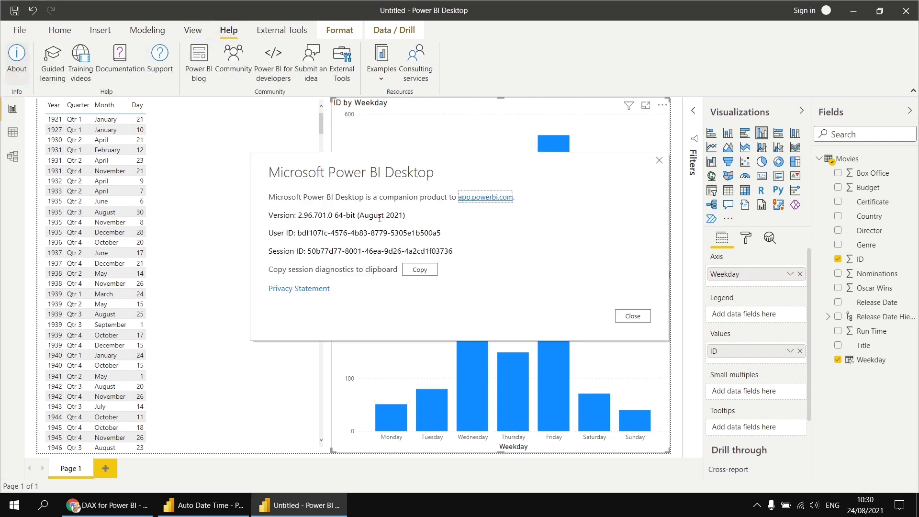
drag(360, 216, 405, 216)
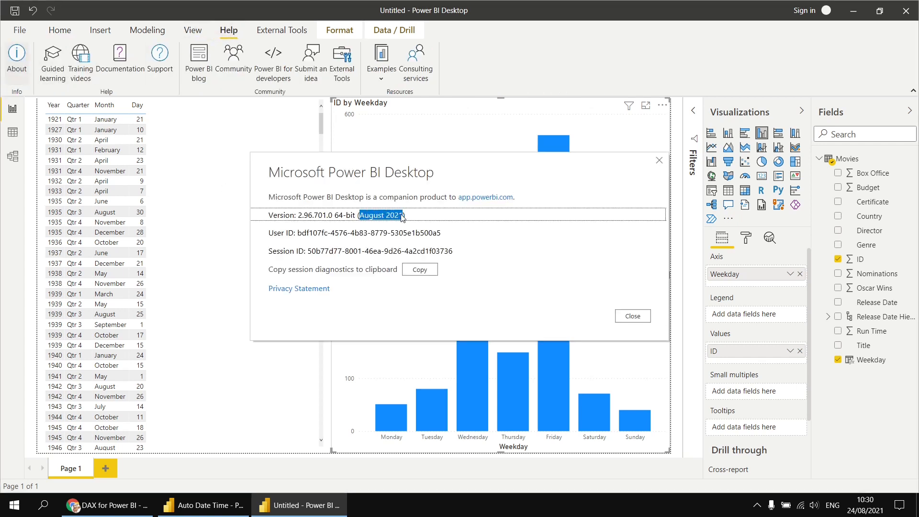
click(404, 216)
drag(404, 215, 360, 215)
click(632, 316)
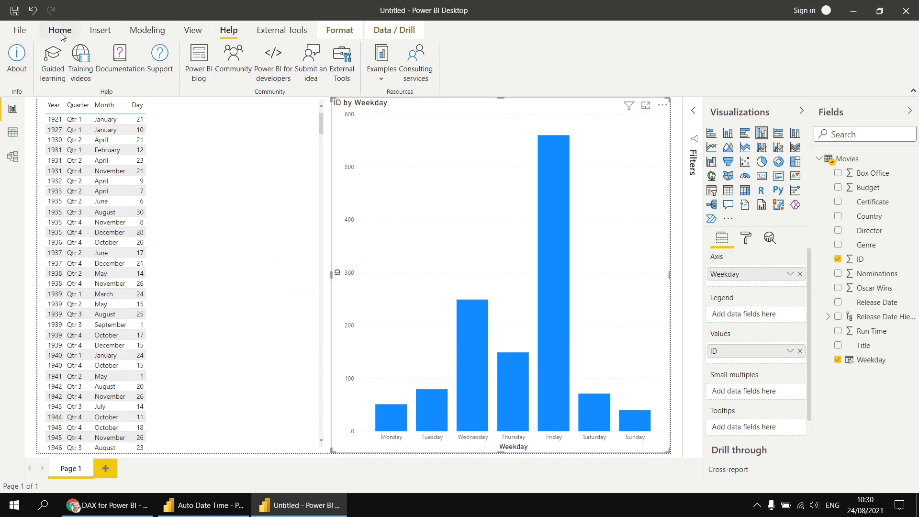
Step: Begin the Old or new column in Movies with IF(Movies[Release Date] < dt"2000-01-01"
click(13, 135)
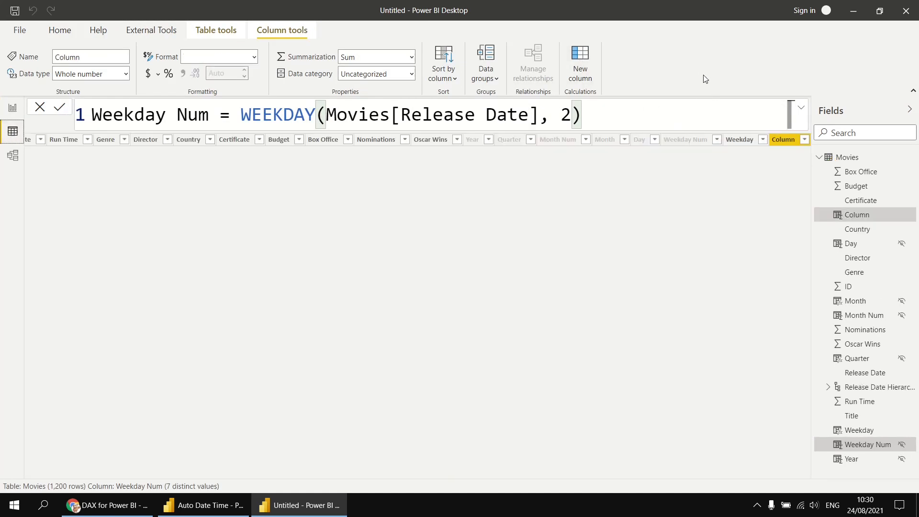
text(Old or)
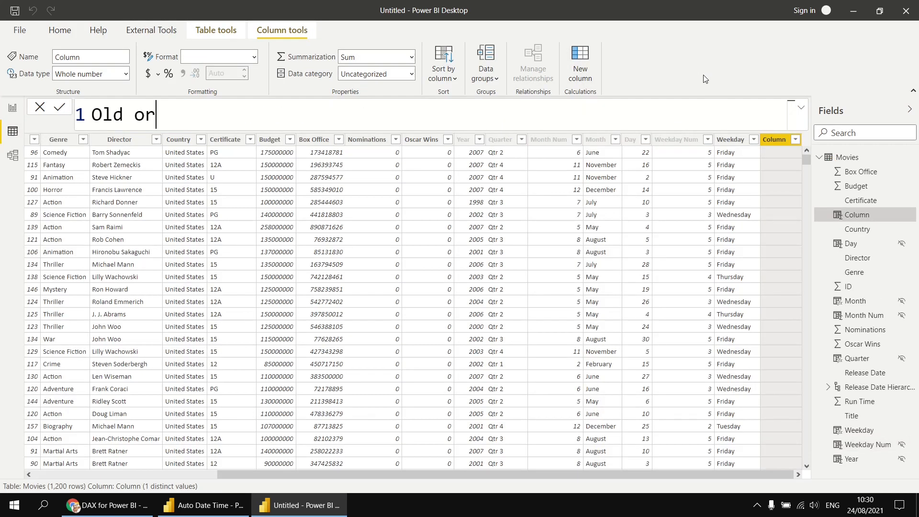
text( new = if)
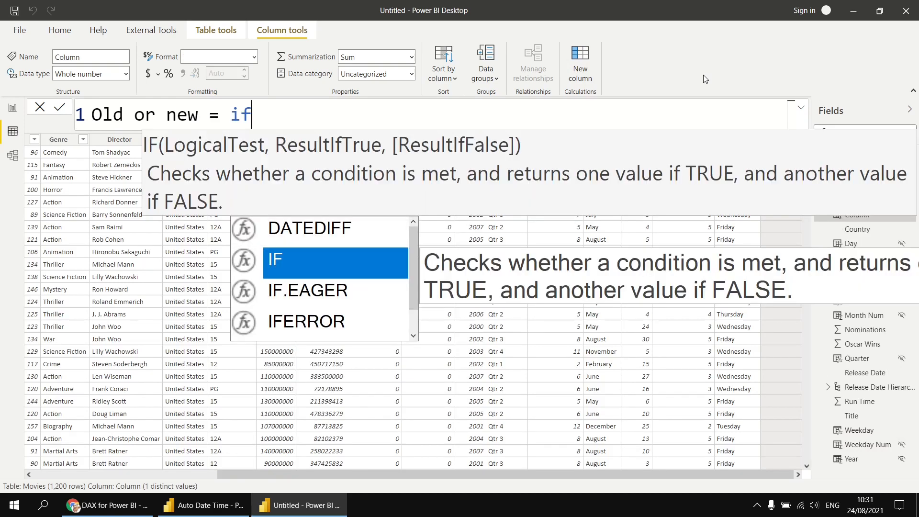
key(Tab)
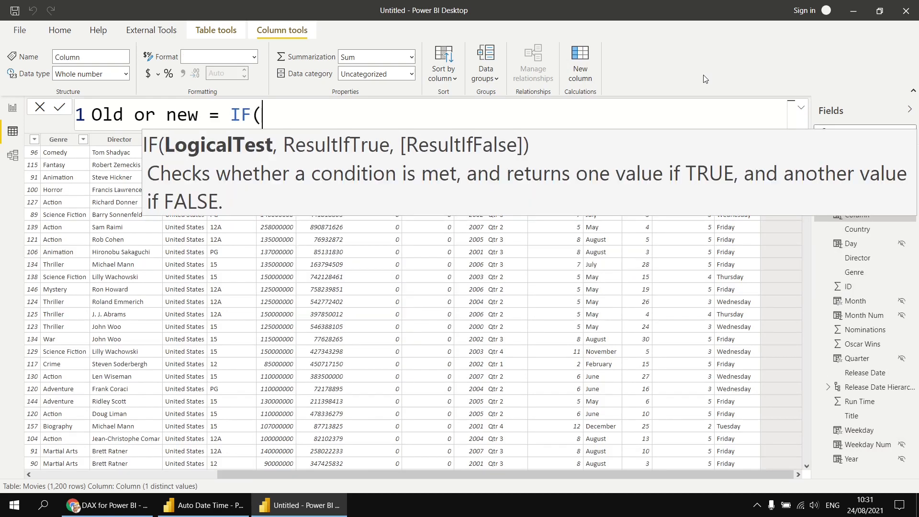
key(shift+Return)
text(rele)
key(Tab)
text(<)
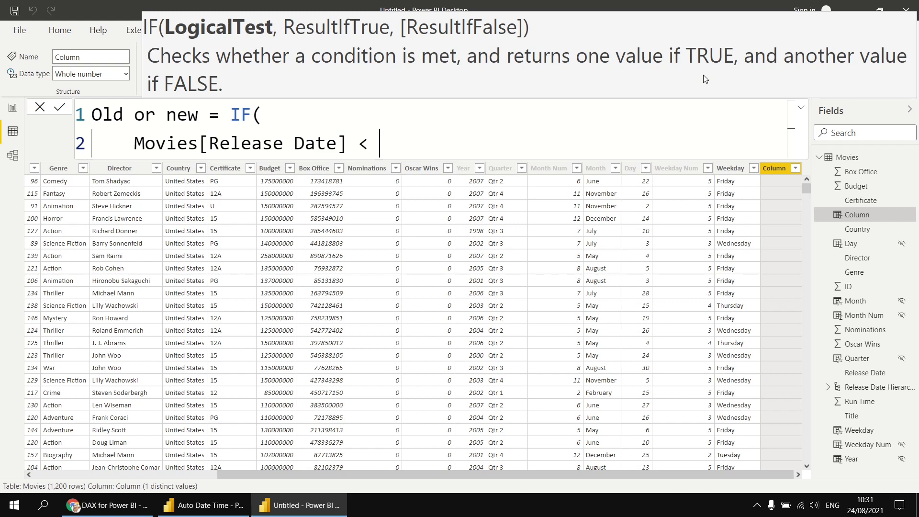
text(dt)
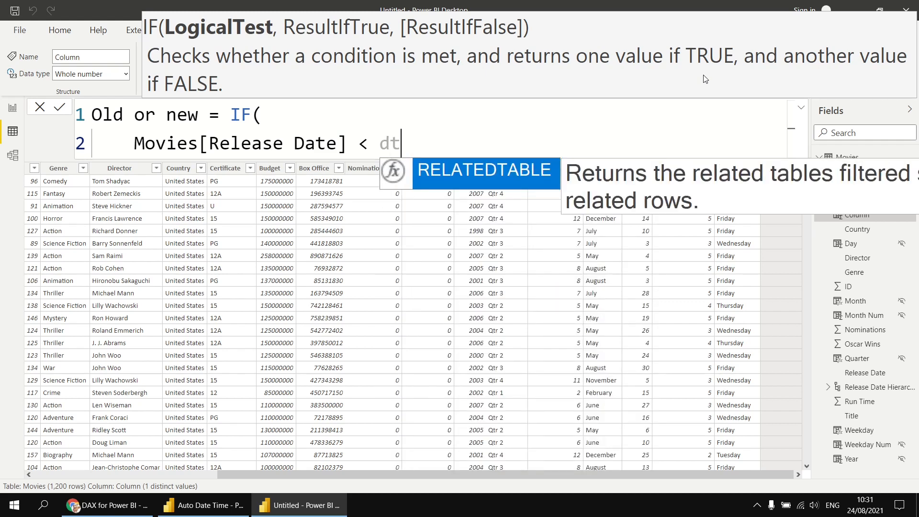
text("")
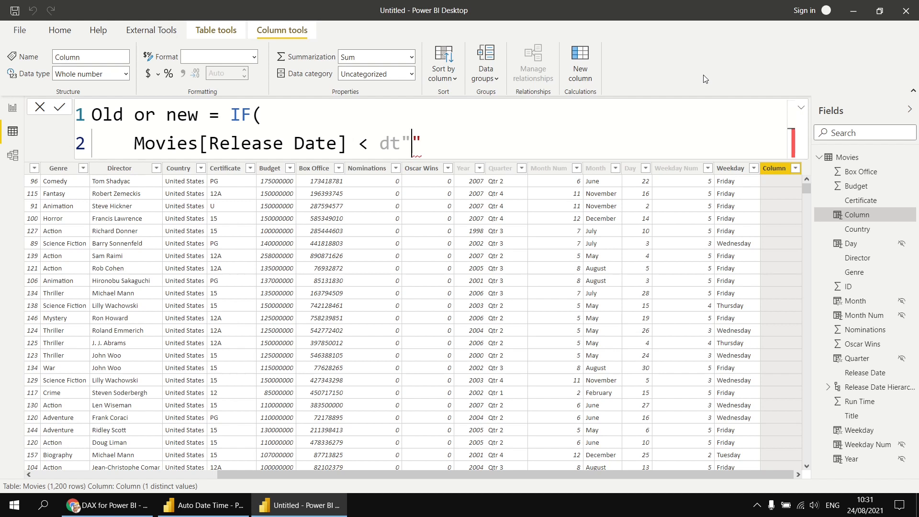
text(2000)
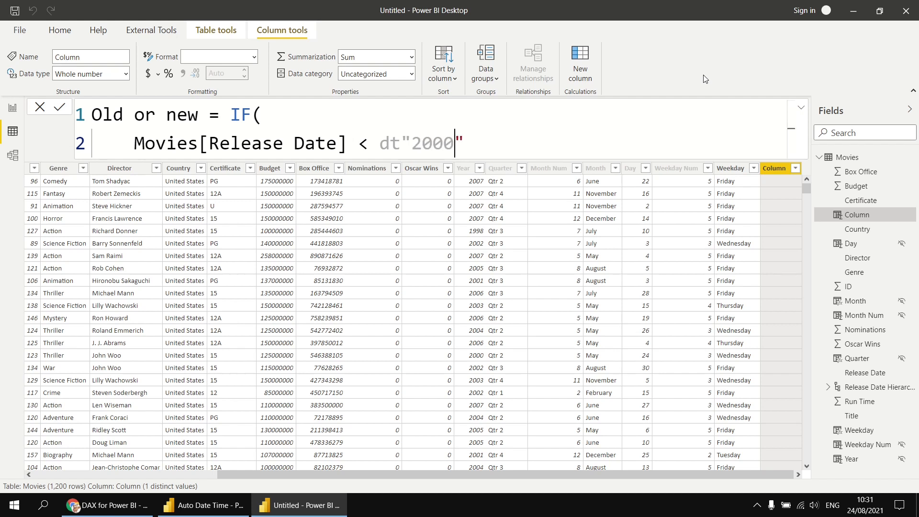
text(-01-01)
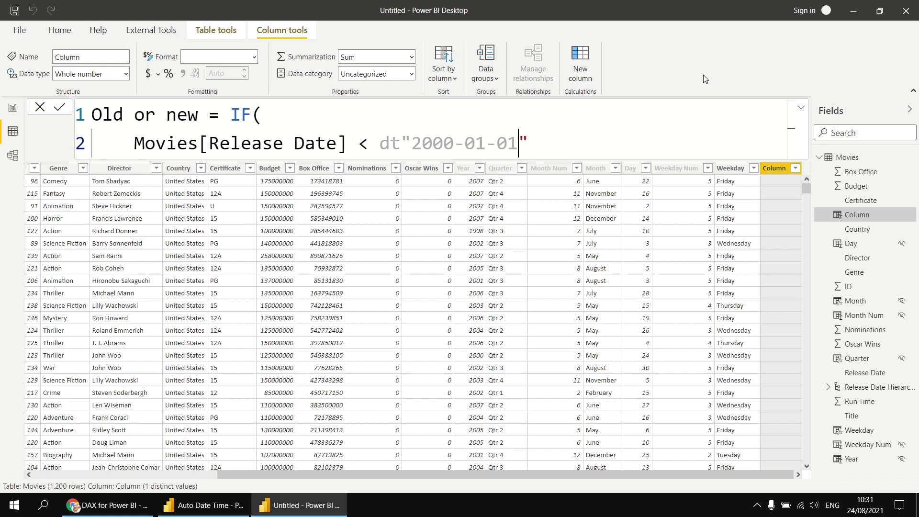
text(")
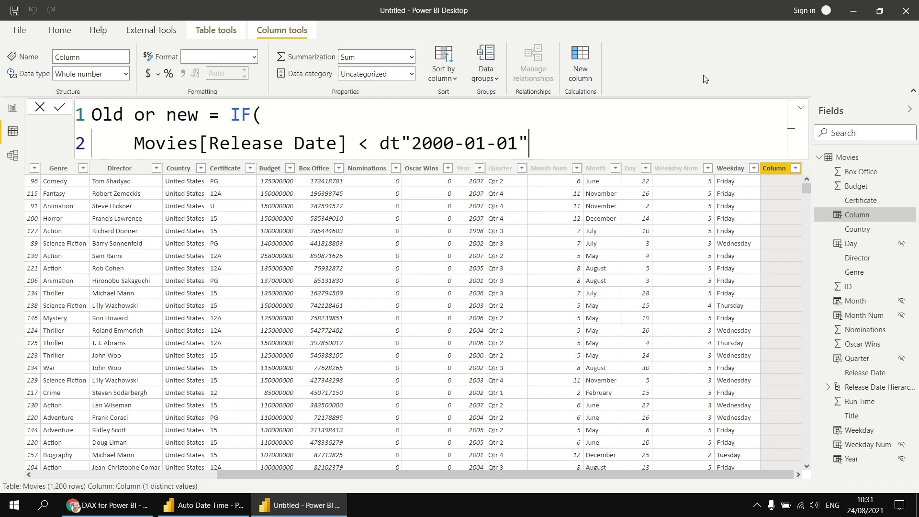
text(,)
Step: Finish the IF with "Old" and "New" results, close it, and commit the column
key(shift+Return)
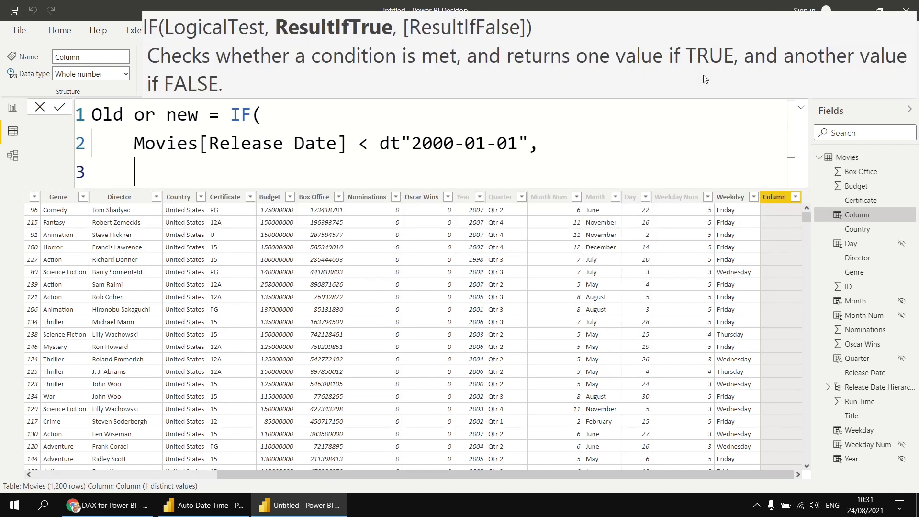
text("Old",)
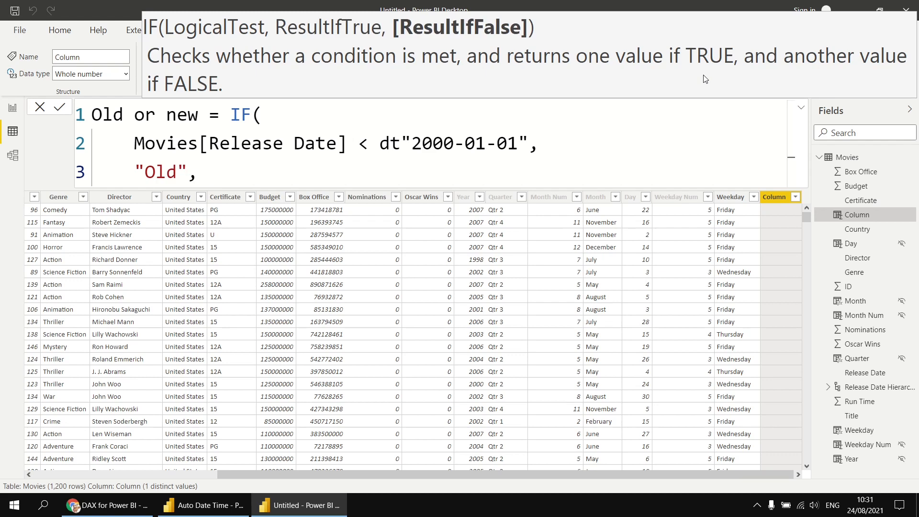
key(shift+Return)
text("new)
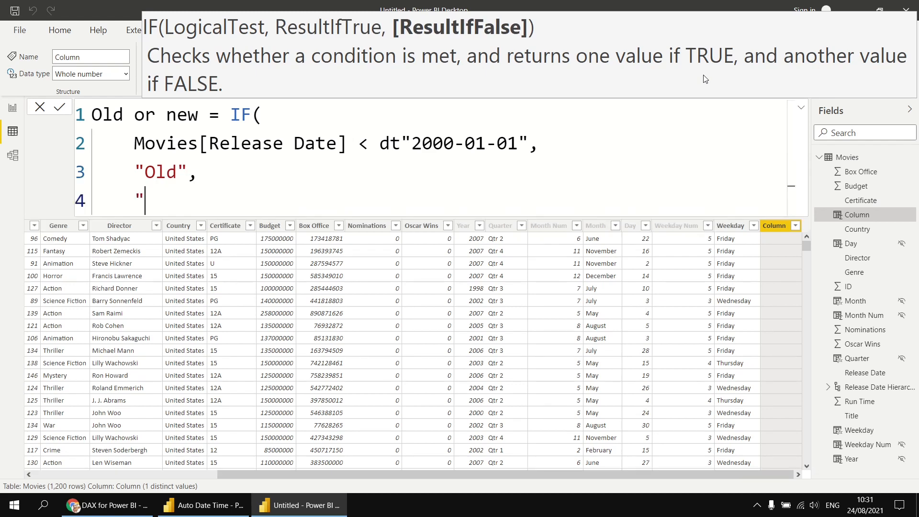
key(BackSpace)
key(BackSpace)
key(BackSpace)
text(New")
key(shift+Return)
key(BackSpace)
text())
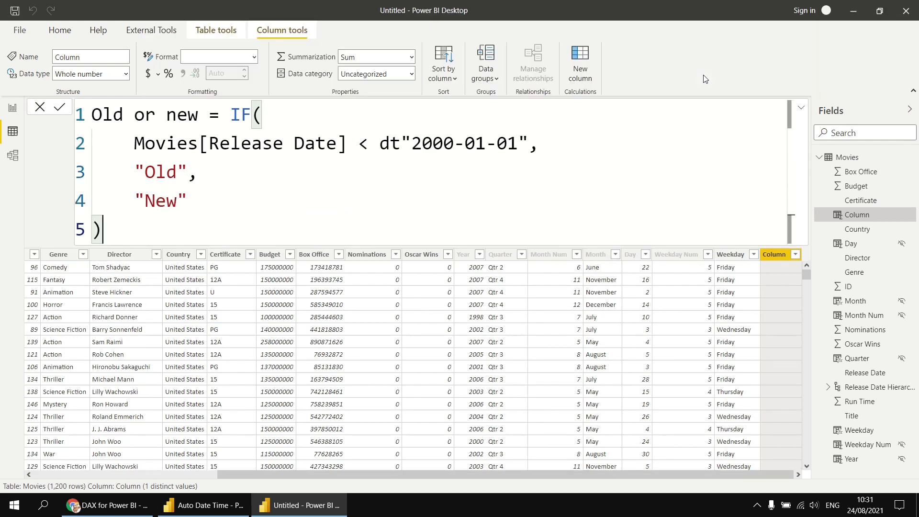
key(Return)
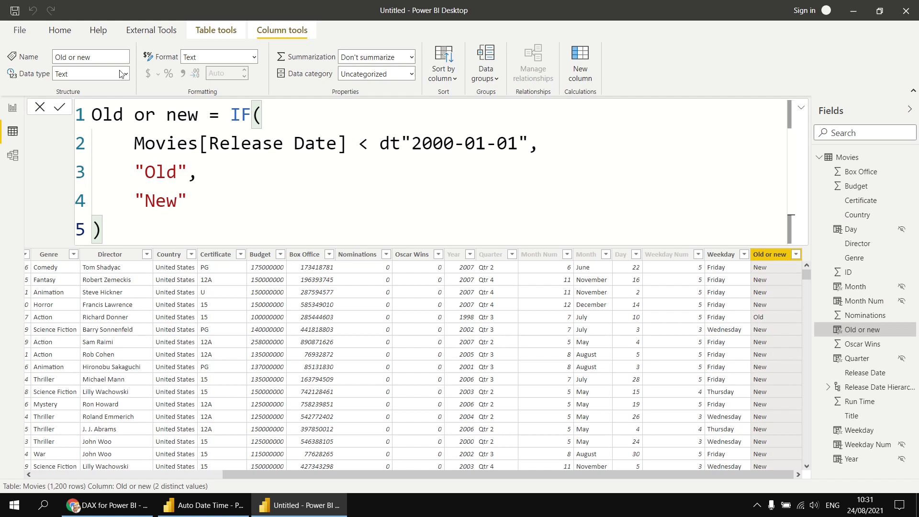
click(14, 110)
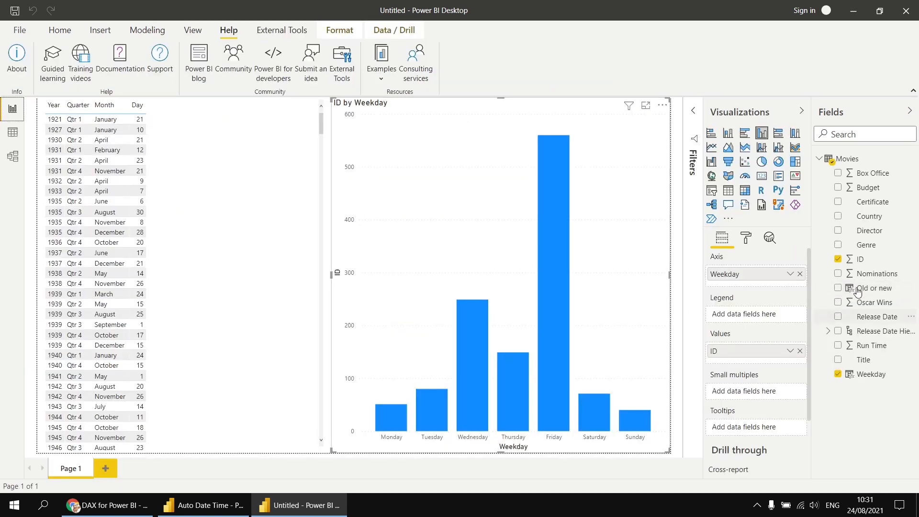
Step: Put Old or new in the weekday chart's Legend, then select the Old or new field
drag(871, 291, 756, 314)
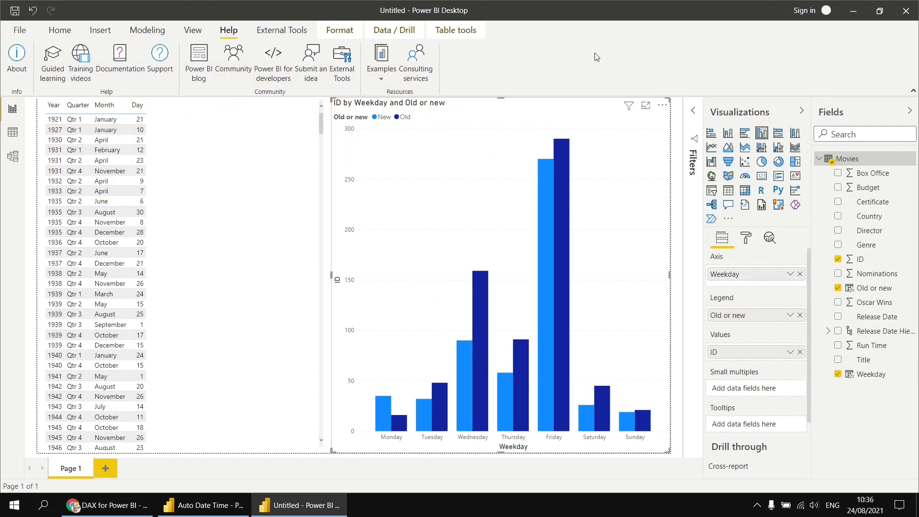
click(871, 290)
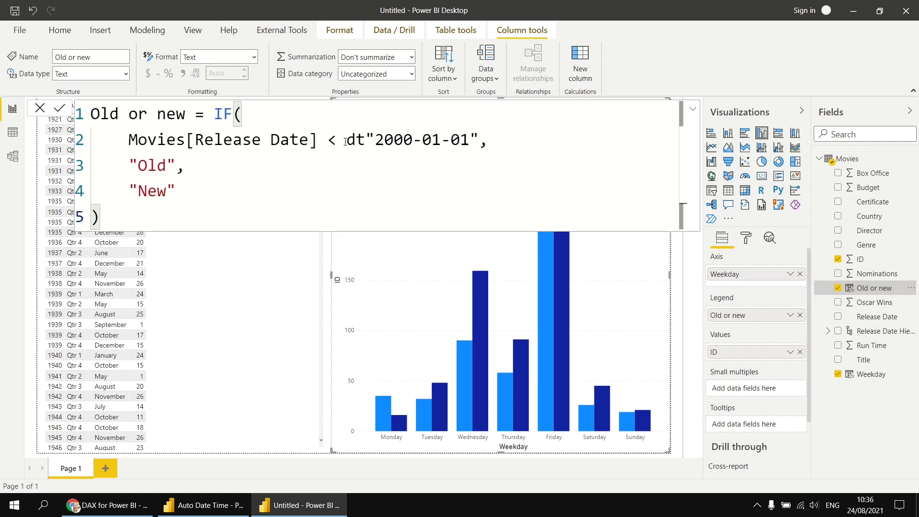
Step: Swap the dt"2000-01-01" literal for DATE(2000,1,1) in the Old or new formula
drag(347, 140, 478, 140)
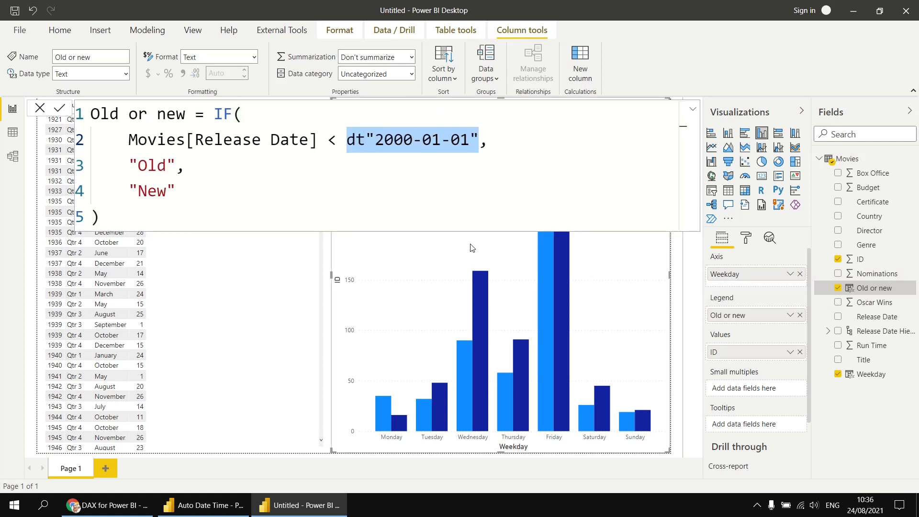
text(DAte)
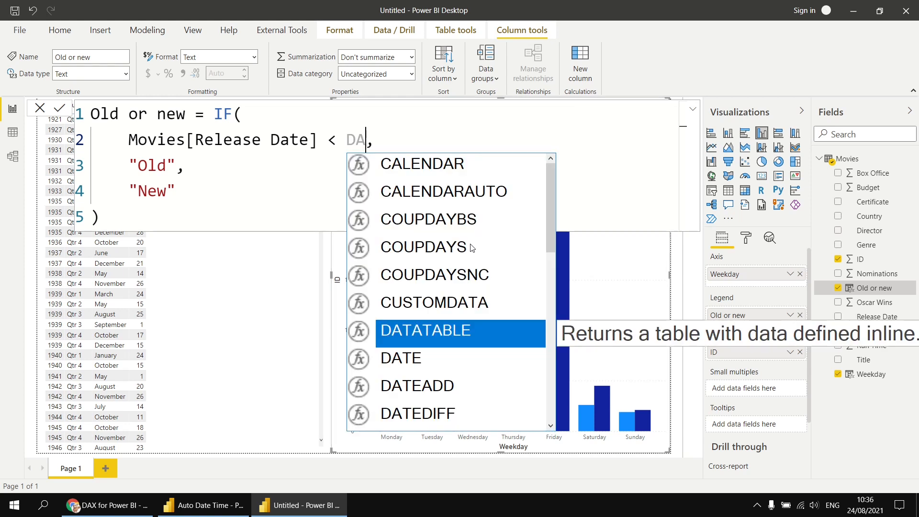
key(Tab)
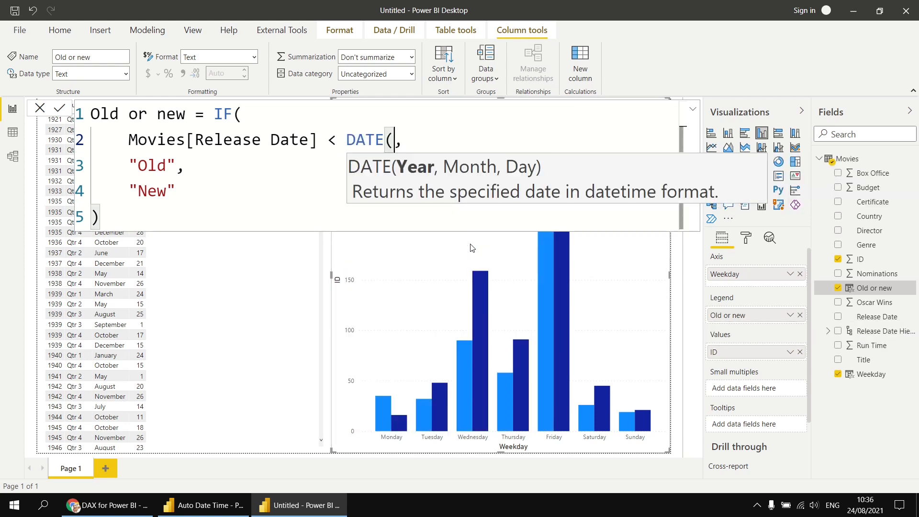
text(2000,)
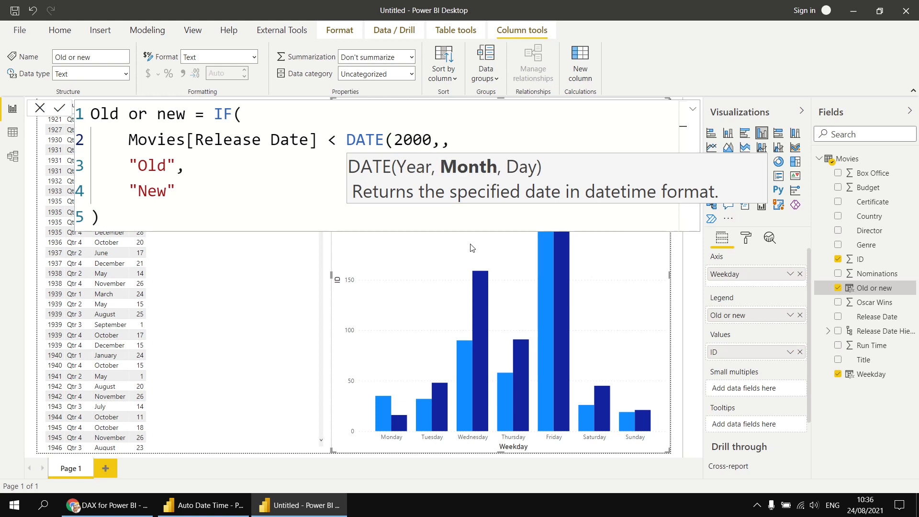
text(1,1)
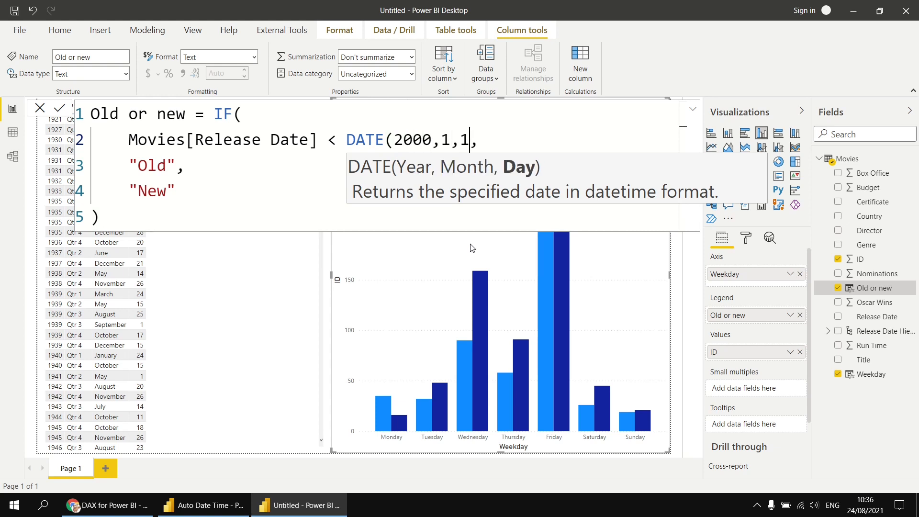
text())
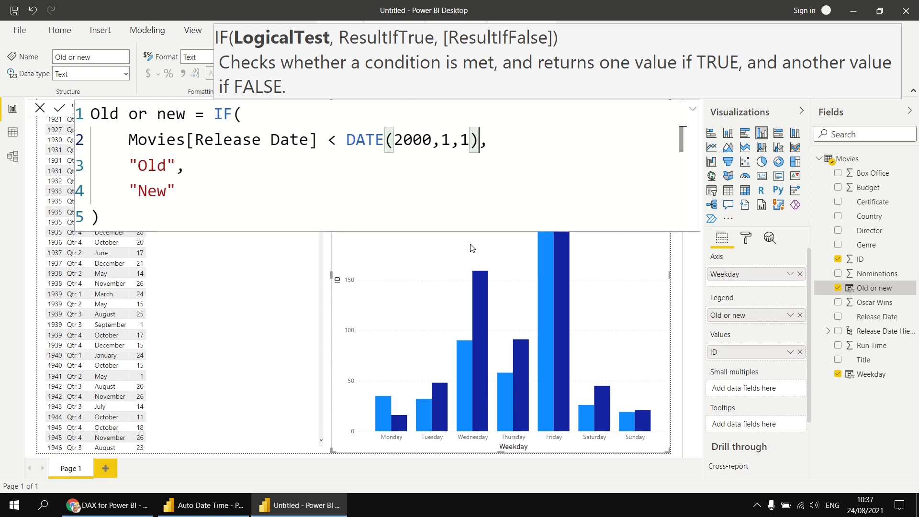
key(Return)
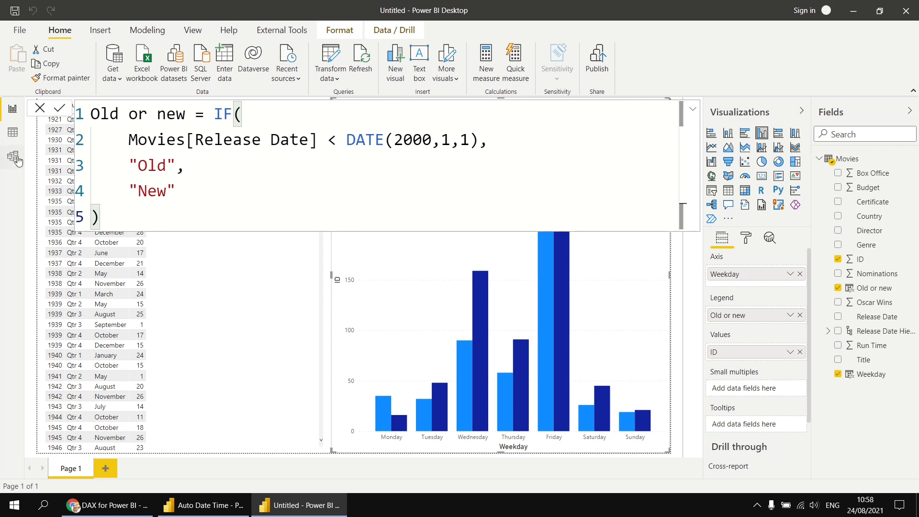
Step: Start a new Movies column: 28 Days Later = DATEADD(Movies[Release Date]
click(13, 134)
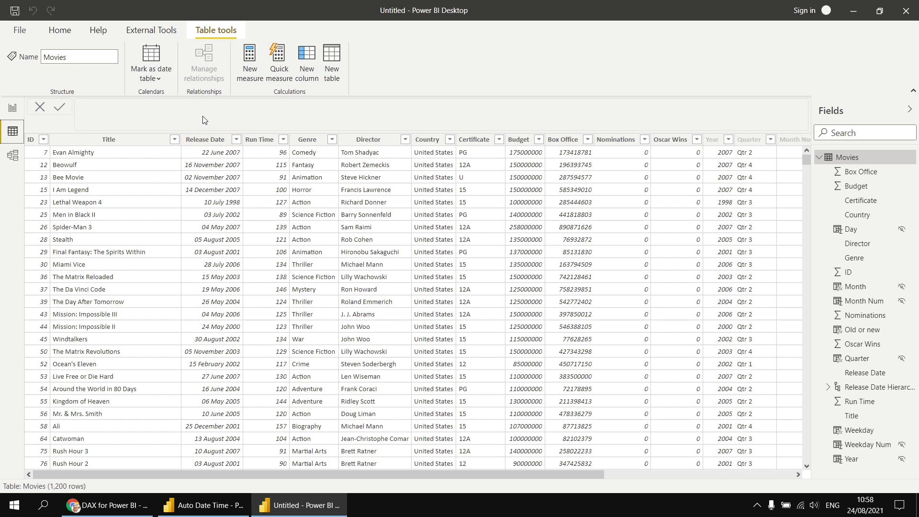
click(309, 61)
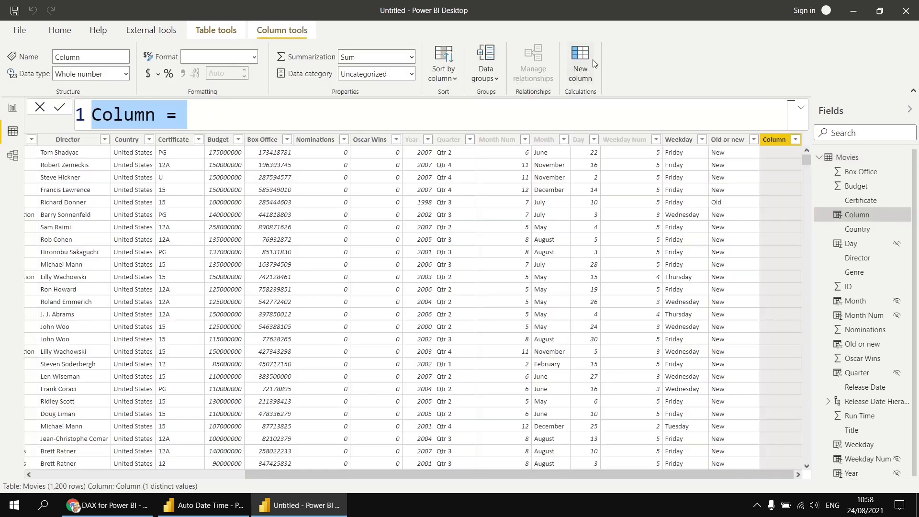
text(28 Days Later = )
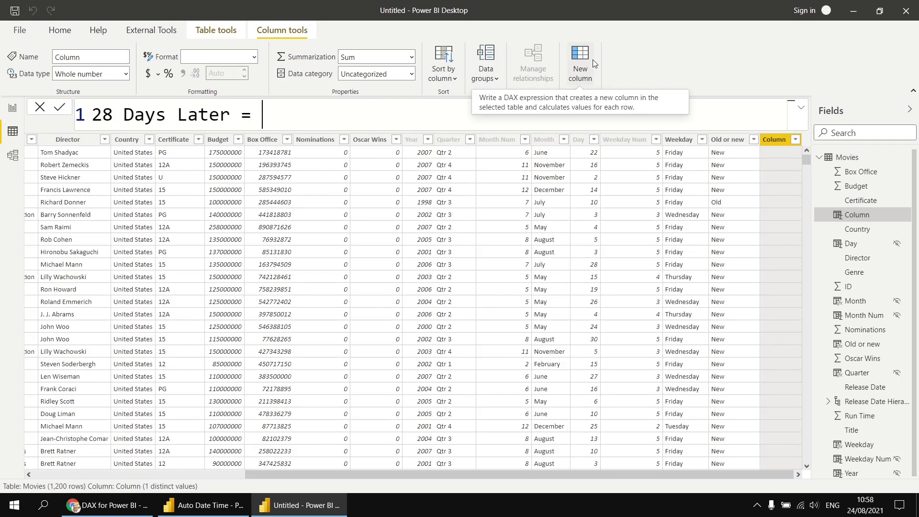
text(datead)
key(Tab)
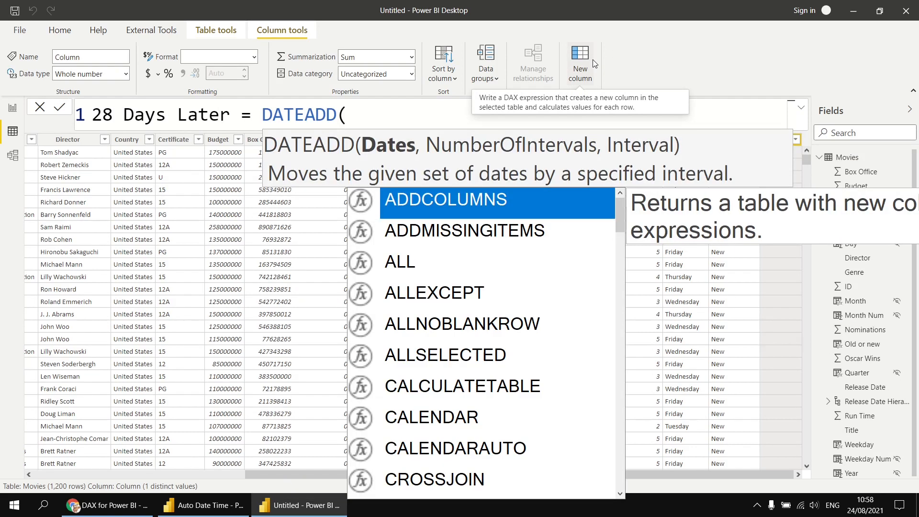
key(shift+Return)
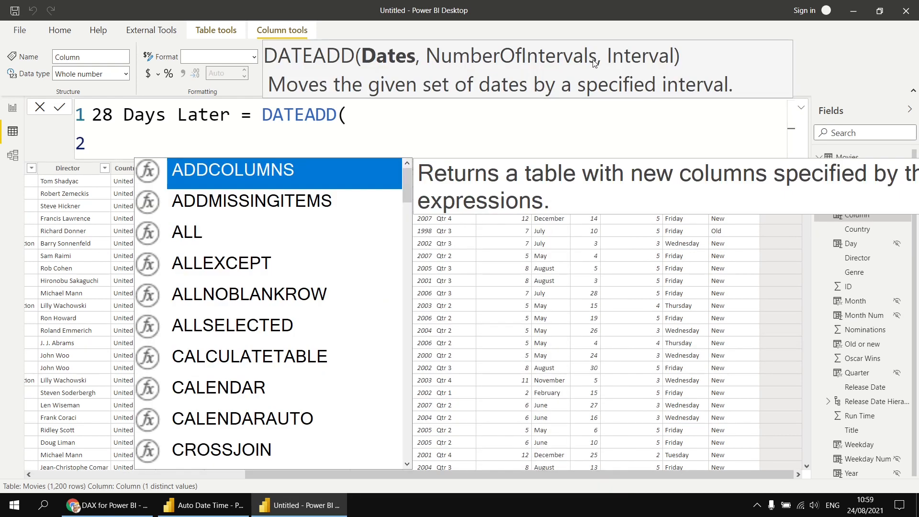
text(rele)
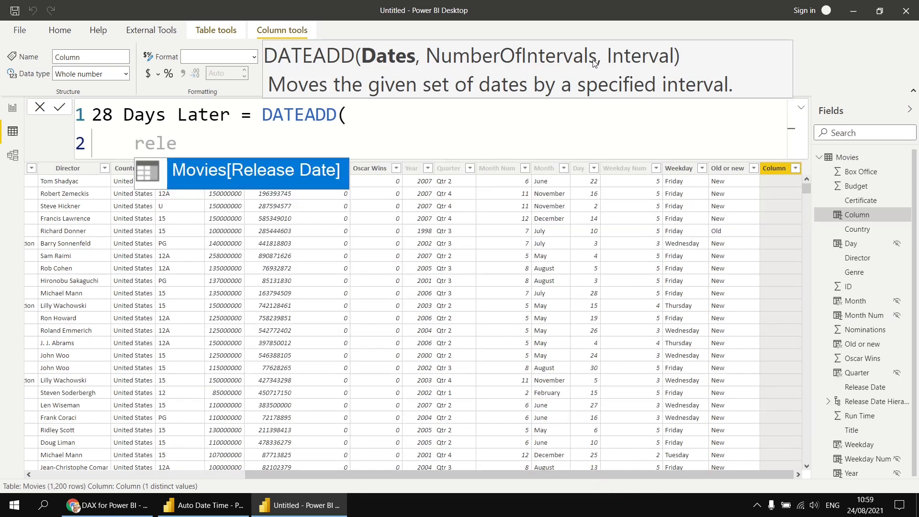
key(Tab)
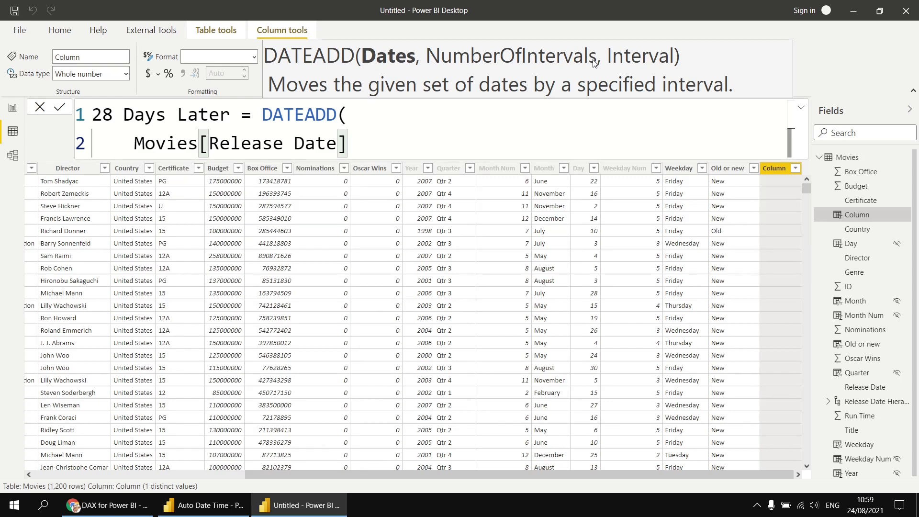
Step: Complete the DATEADD arguments with 28 and DAY, then close the bracket
text(,)
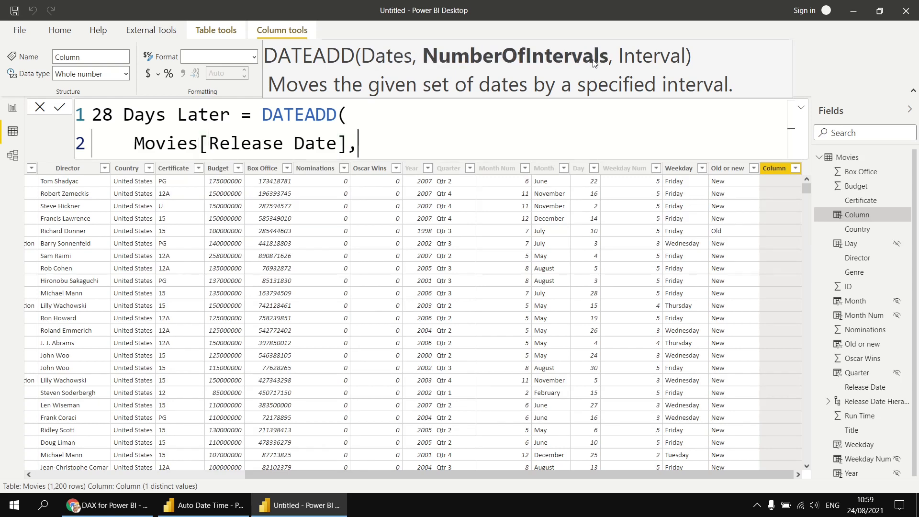
key(shift+Return)
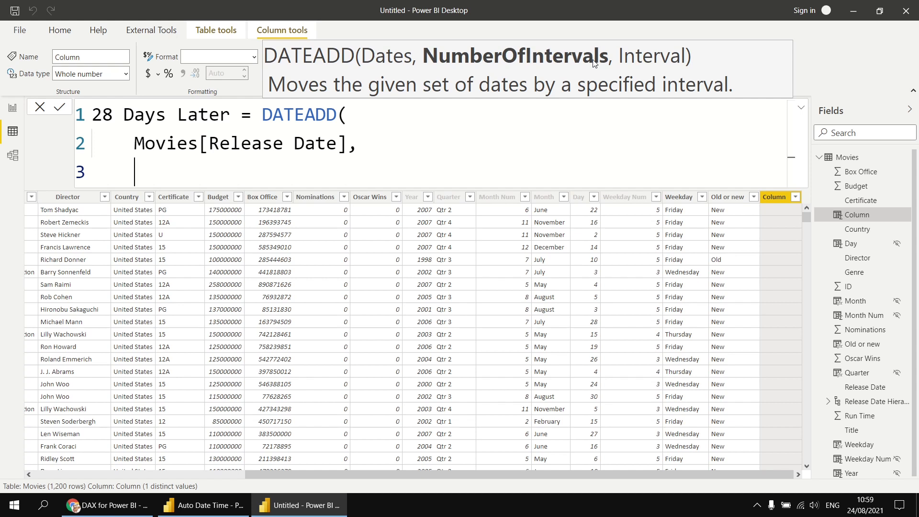
text(-28)
key(BackSpace)
key(BackSpace)
key(BackSpace)
text(28,)
key(shift+Return)
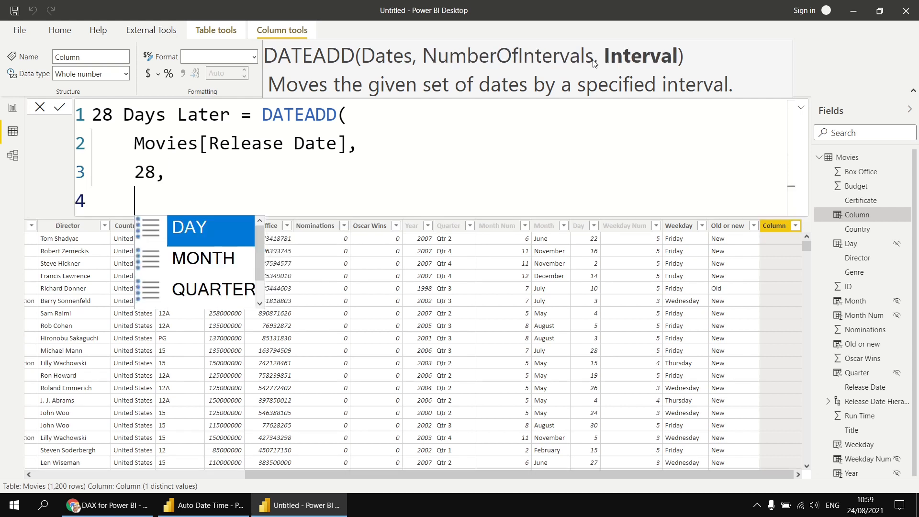
key(Tab)
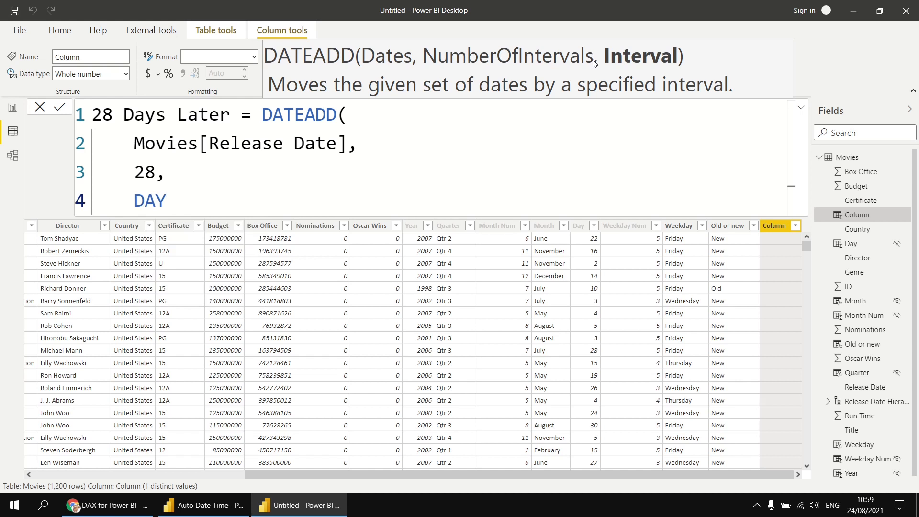
key(shift+Return)
text())
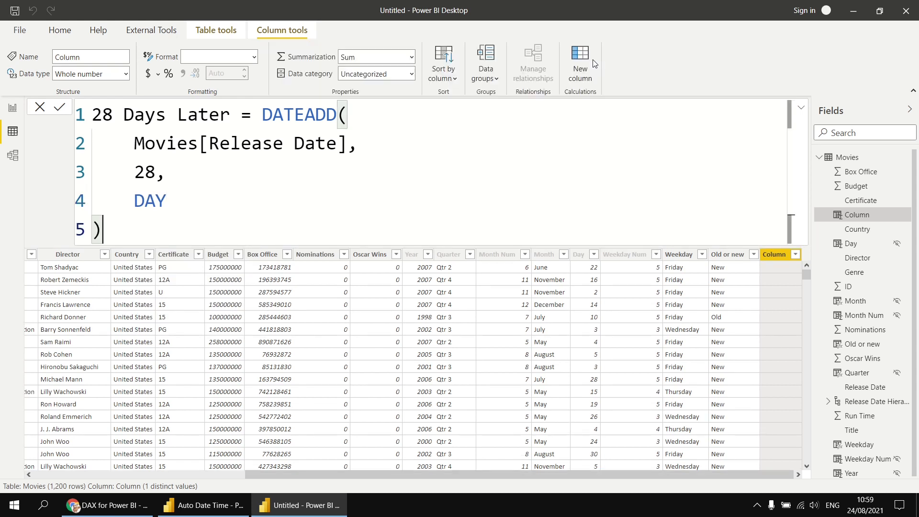
Step: Commit the DATEADD column, review its mostly blank dates, and select the arguments after 28
key(Return)
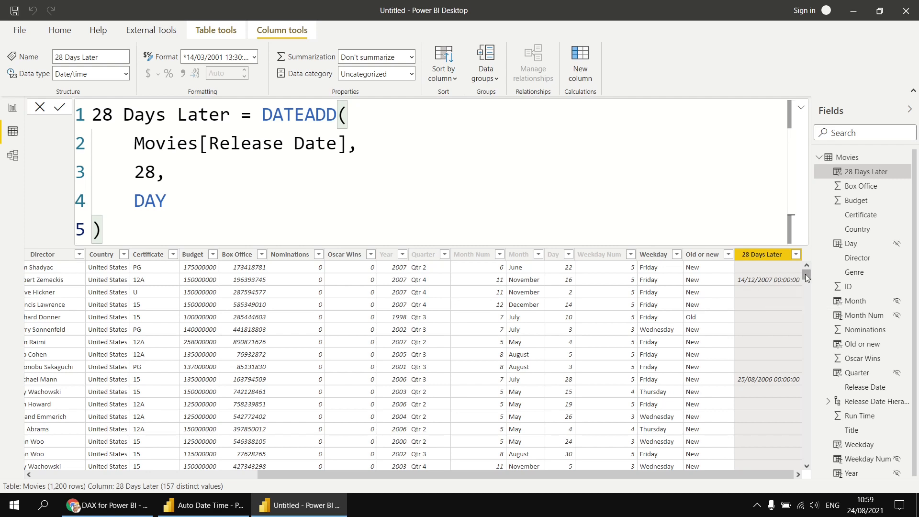
mouse_move(805, 273)
mouse_down()
mouse_move(804, 315)
mouse_move(806, 272)
mouse_up()
drag(135, 144, 348, 145)
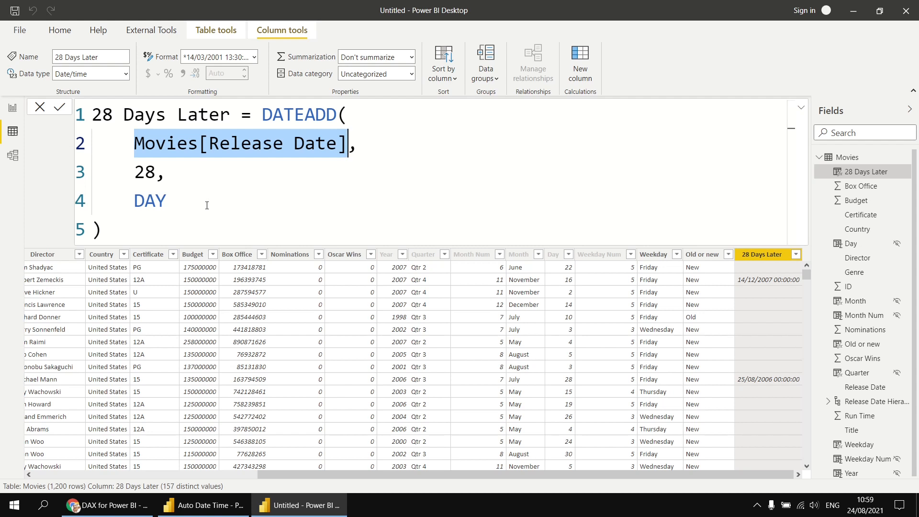
click(191, 228)
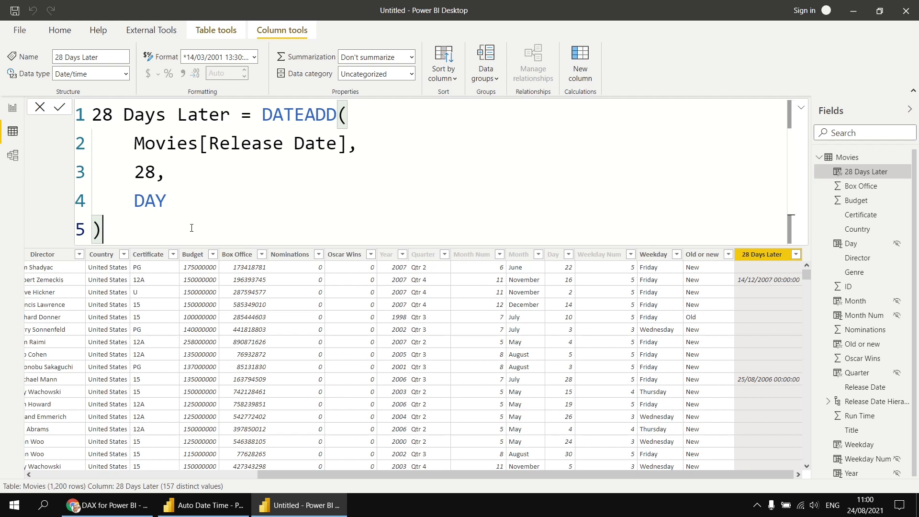
drag(132, 227, 161, 179)
Step: Rewrite the formula as 28 Days Later = Movies[Release Date] + 28 and commit it
key(BackSpace)
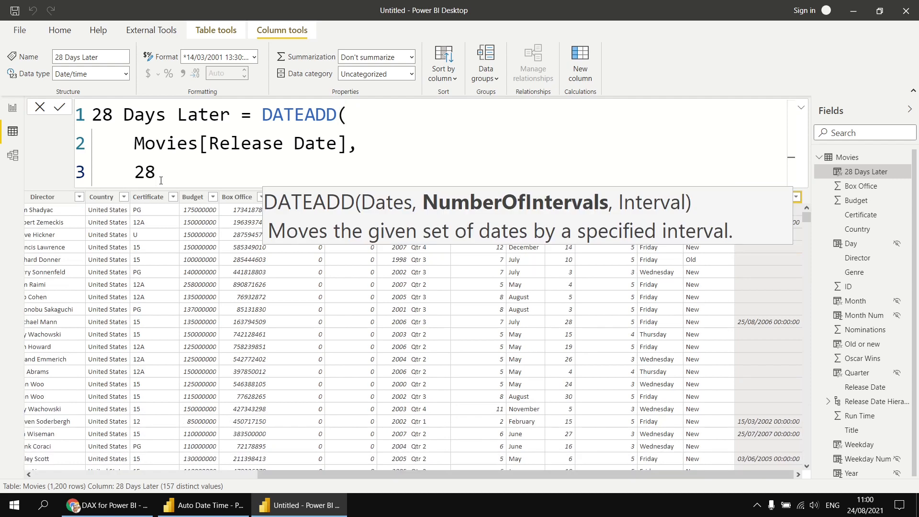
key(Home)
key(BackSpace)
key(BackSpace)
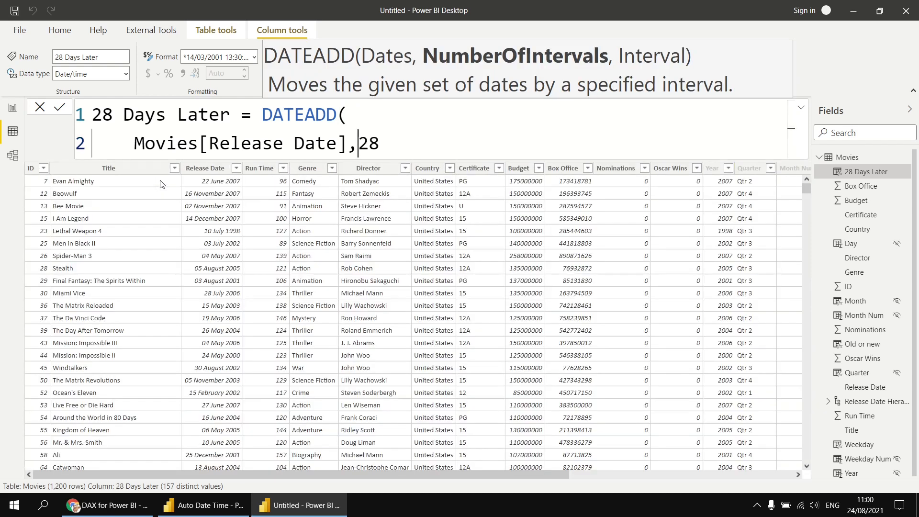
key(BackSpace)
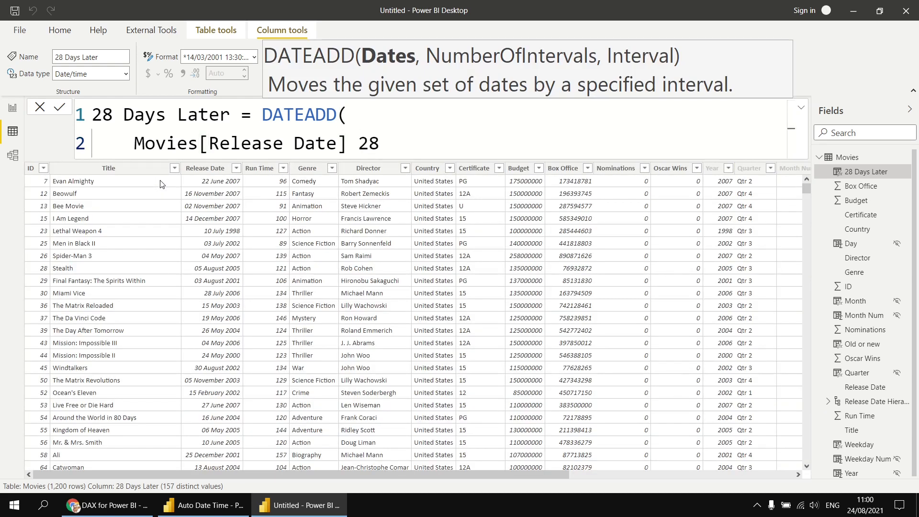
text(+)
key(ctrl+Left)
key(ctrl+Left)
key(ctrl+Left)
key(ctrl+Left)
key(ctrl+Left)
key(shift+Home)
key(ctrl+shift+Left)
key(ctrl+shift+Left)
key(Delete)
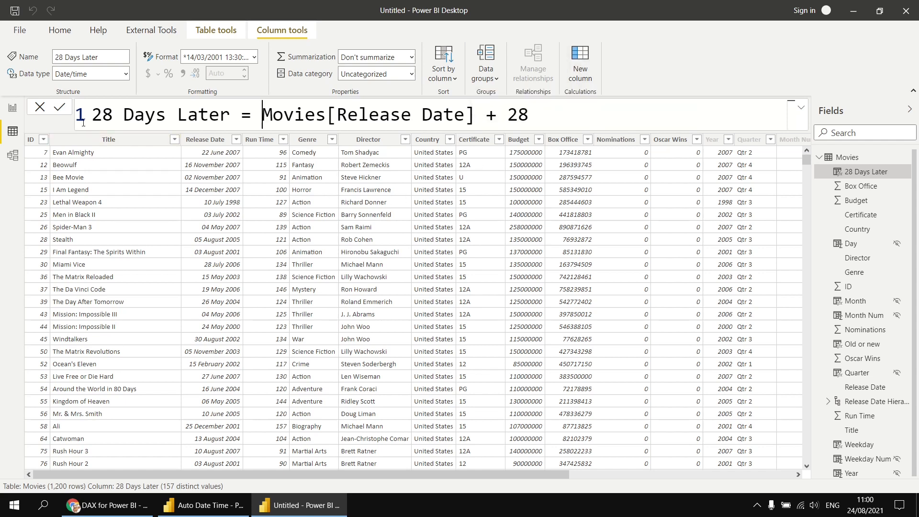
key(Return)
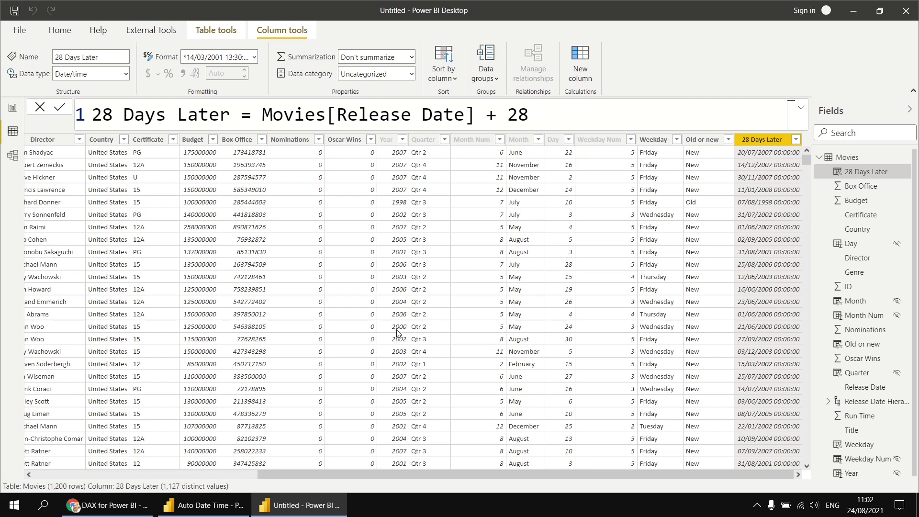
Step: Replace 28 with Movies[Run Time] so the column adds each film's run time
drag(335, 475, 130, 475)
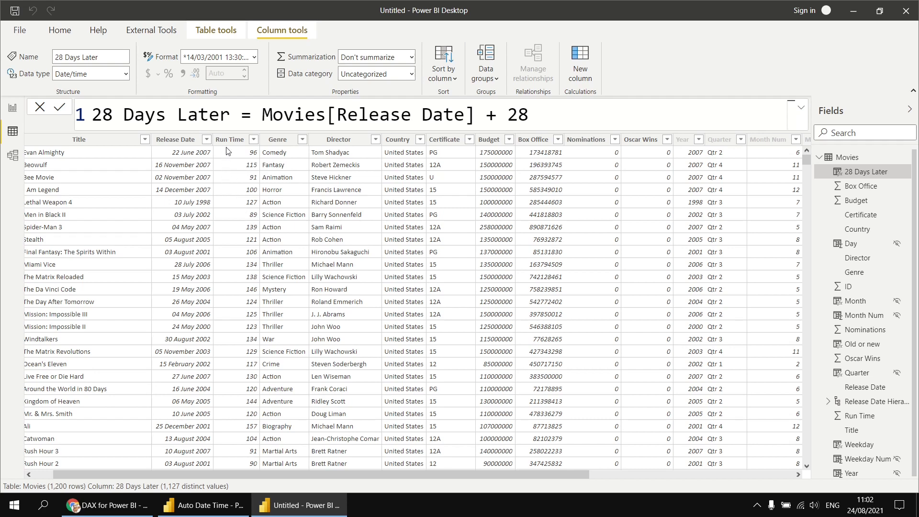
drag(508, 115, 530, 116)
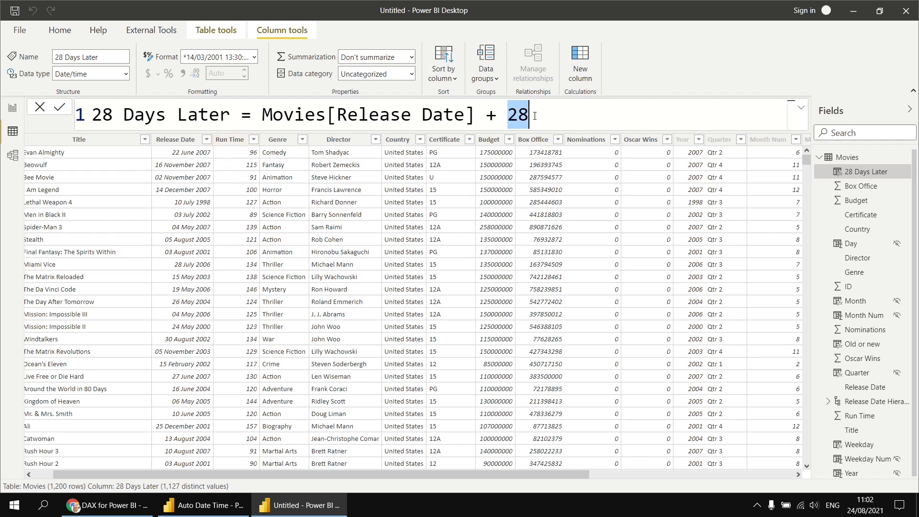
text(run)
key(Tab)
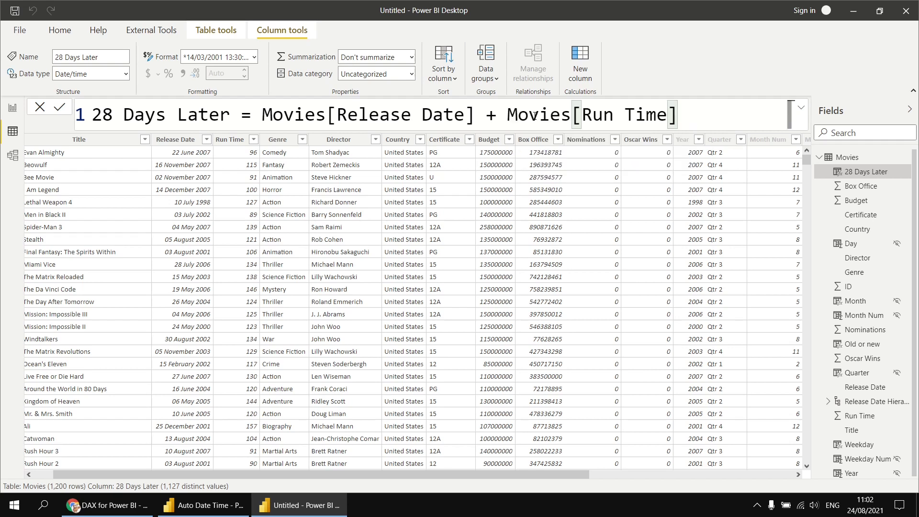
key(Return)
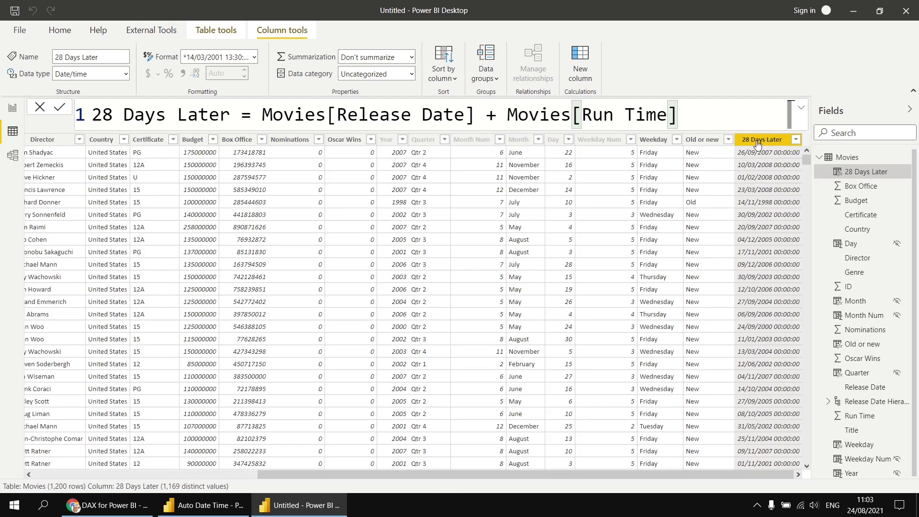
Step: Change the formula back to Movies[Release Date] + 28
drag(684, 114, 505, 117)
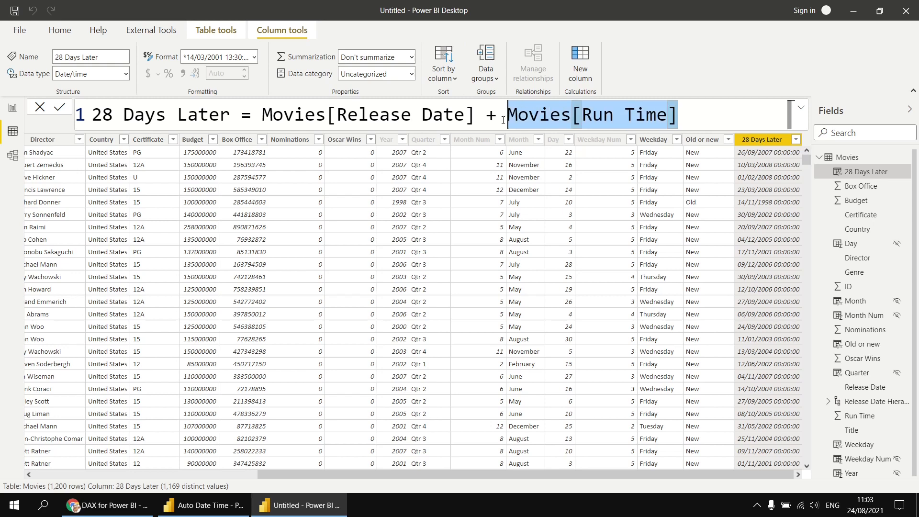
text(28)
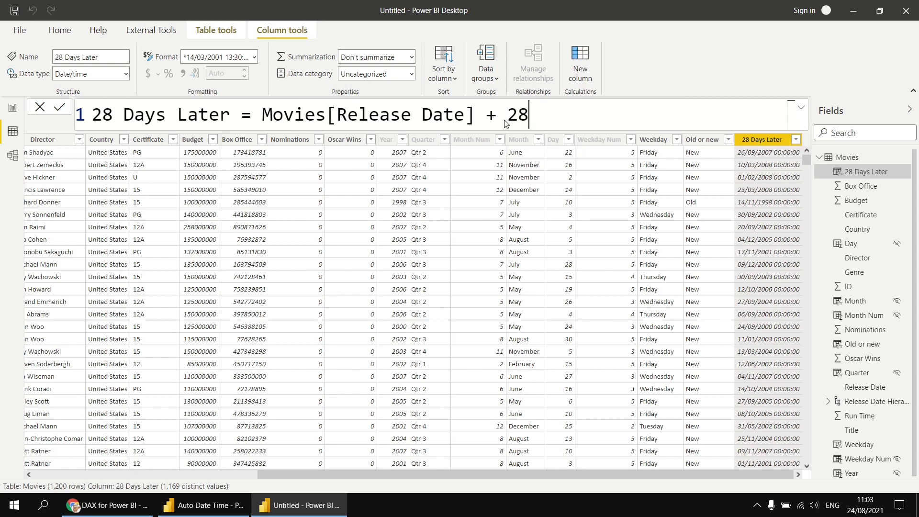
key(Return)
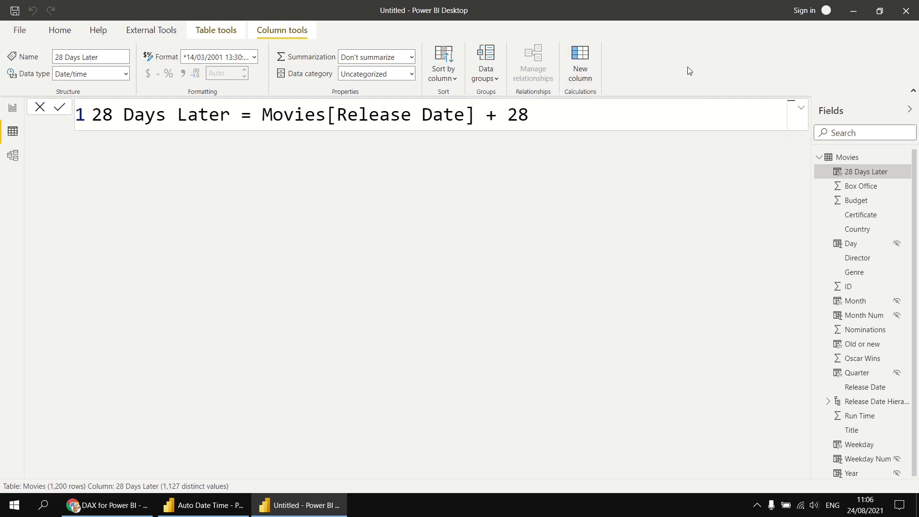
Step: Create the column Age in Days = DATE(2021, 8, 24) - Movies[Release Date]
text(Age in Days = )
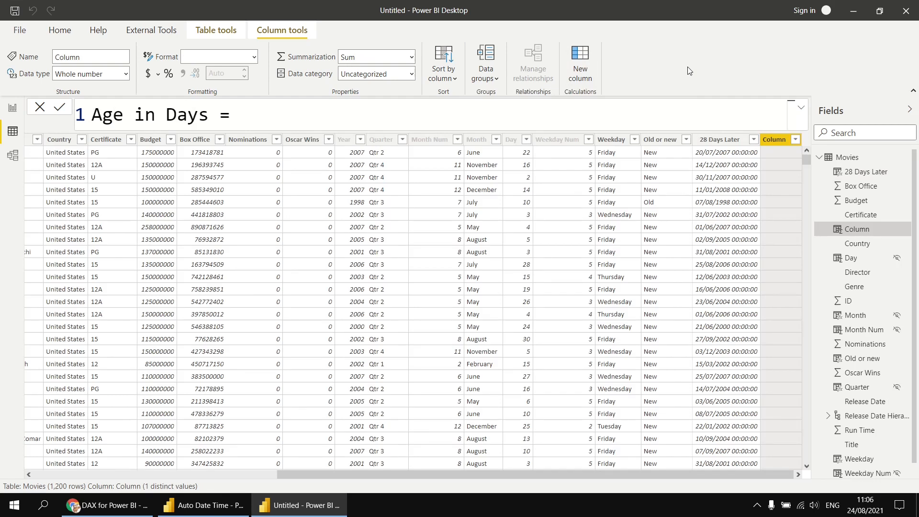
text(date)
key(Tab)
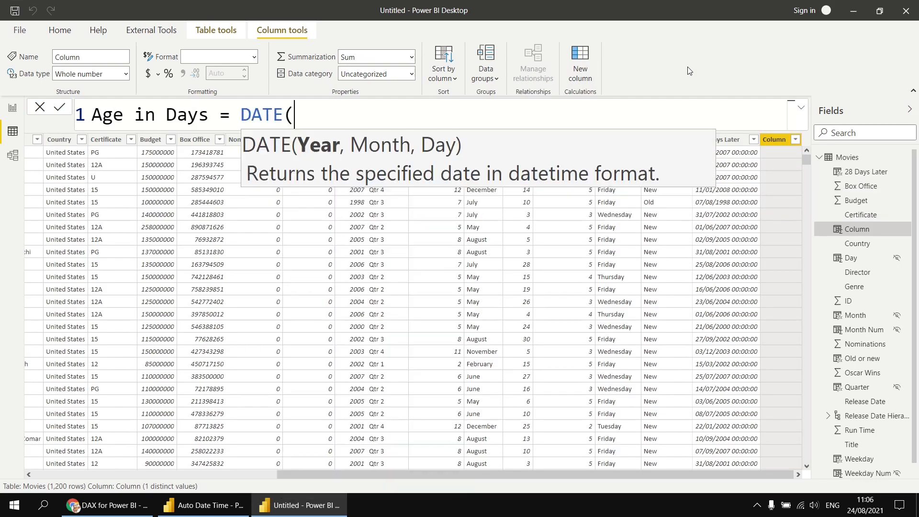
text(2021,)
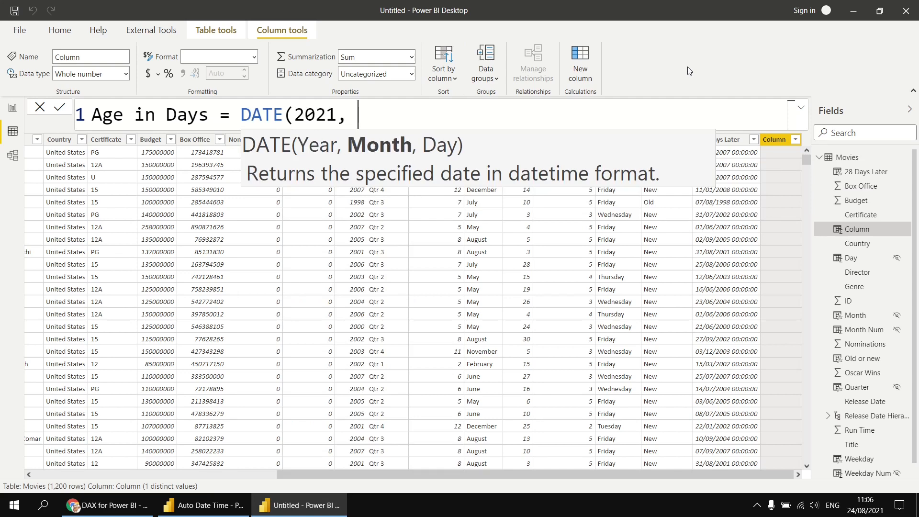
text( 8, 24) )
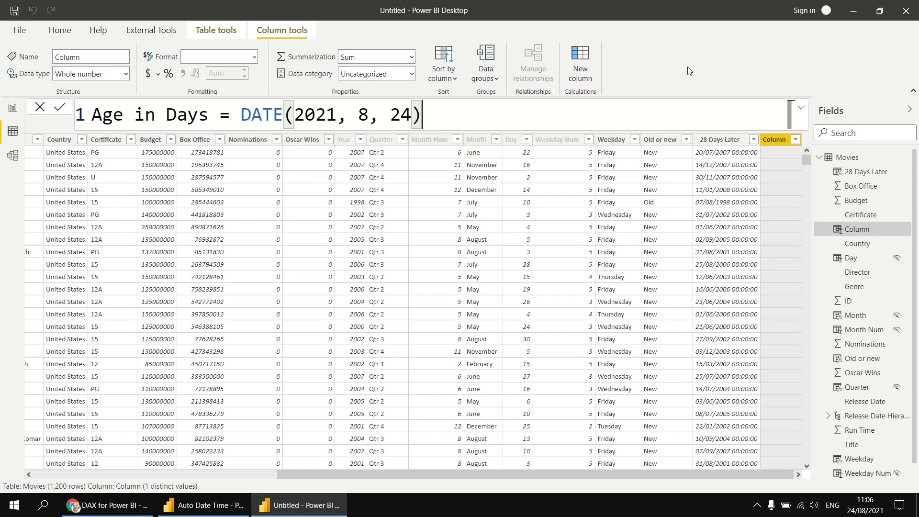
text(- rele)
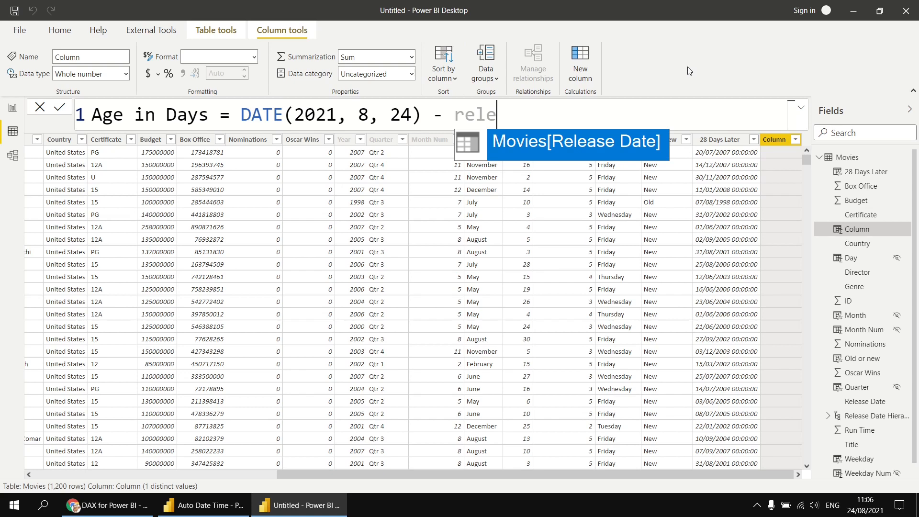
key(Tab)
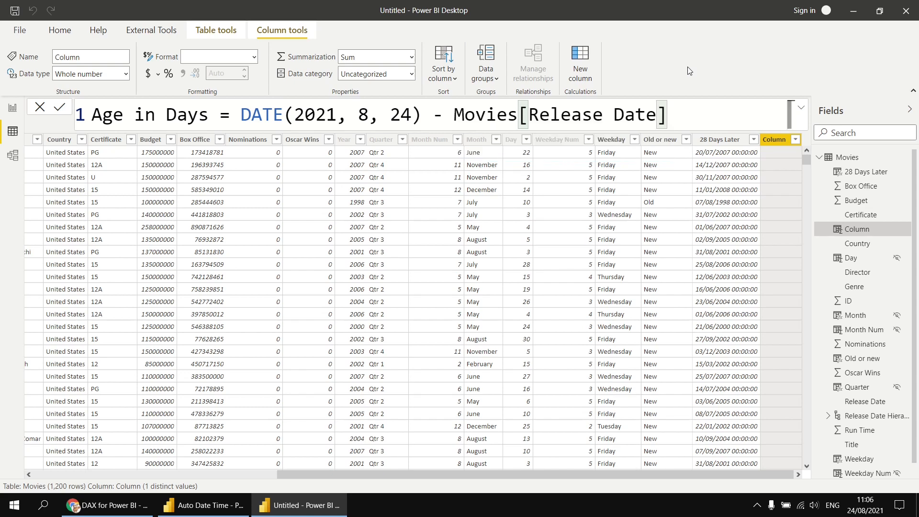
key(Return)
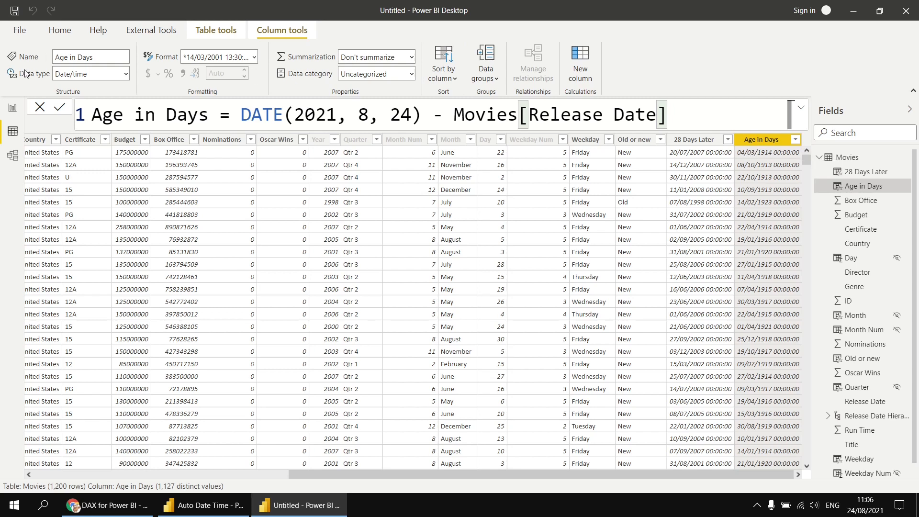
Step: Set Age in Days to Whole number, confirm the change, and select the DATE(2021, 8, 24) part
click(74, 74)
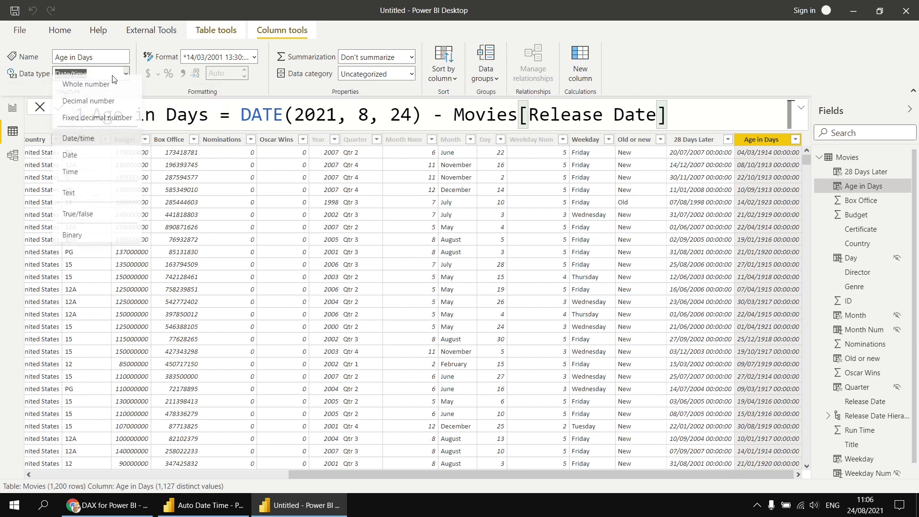
click(79, 89)
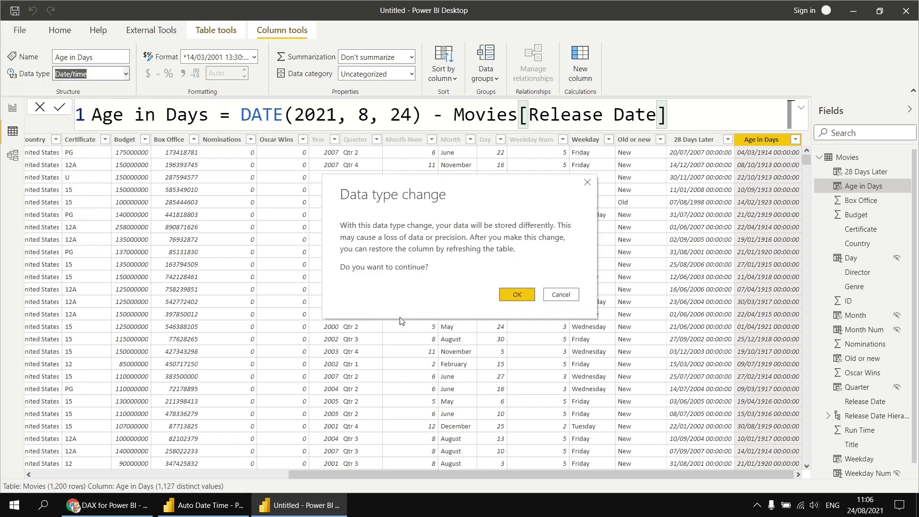
click(518, 296)
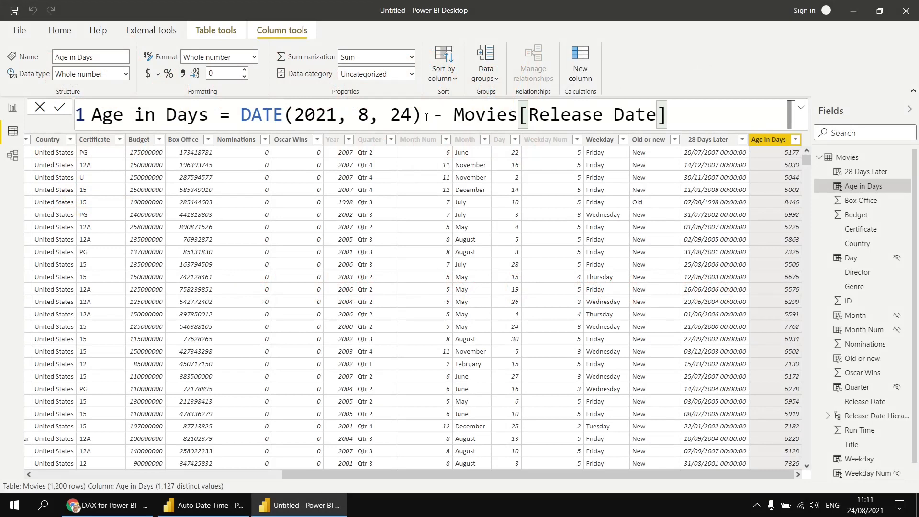
drag(426, 117, 330, 116)
drag(269, 118, 248, 119)
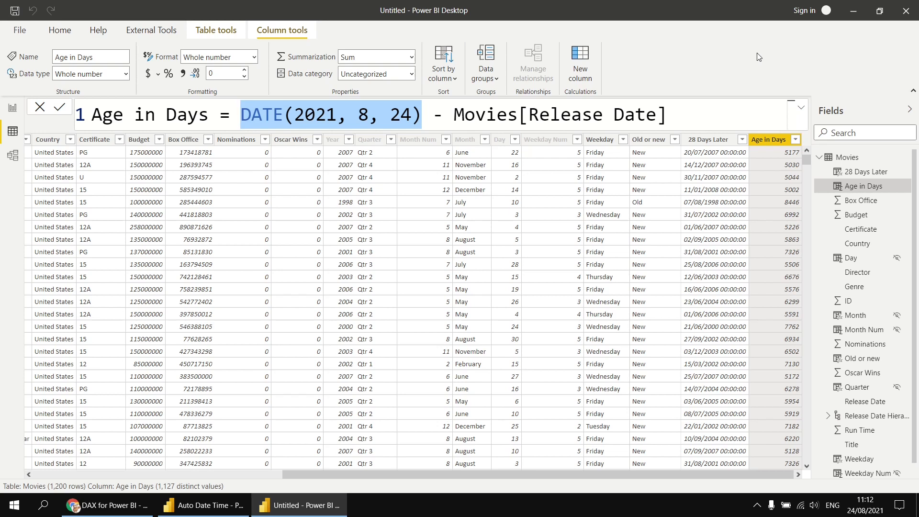
Step: Replace DATE(2021, 8, 24) with TODAY(), giving TODAY() - Movies[Release Date]
text(tod)
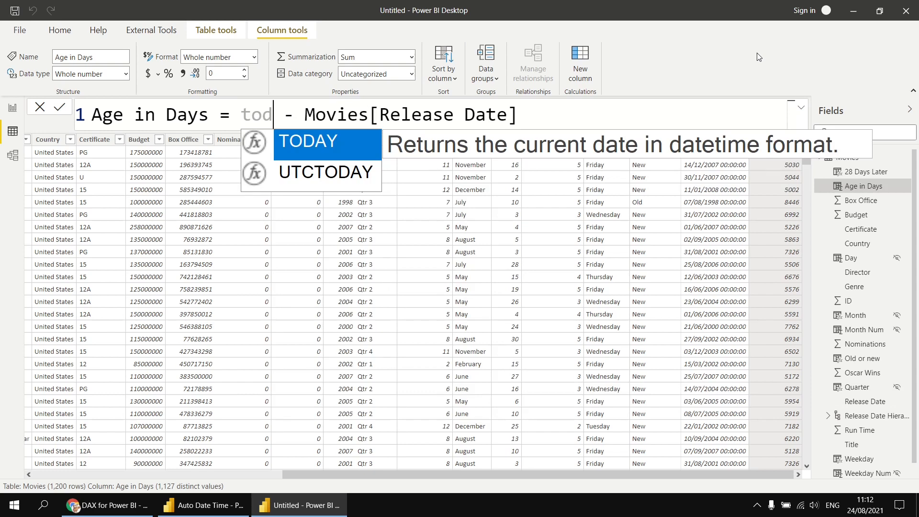
key(Down)
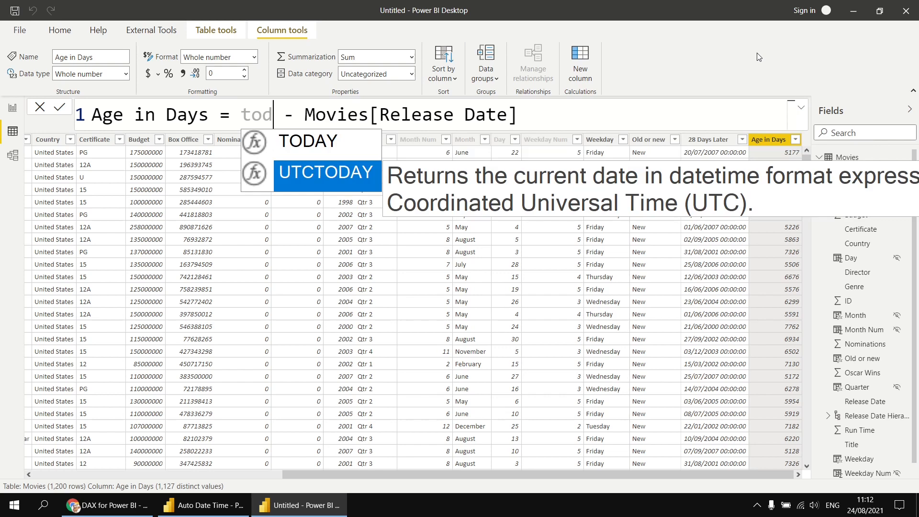
key(Up)
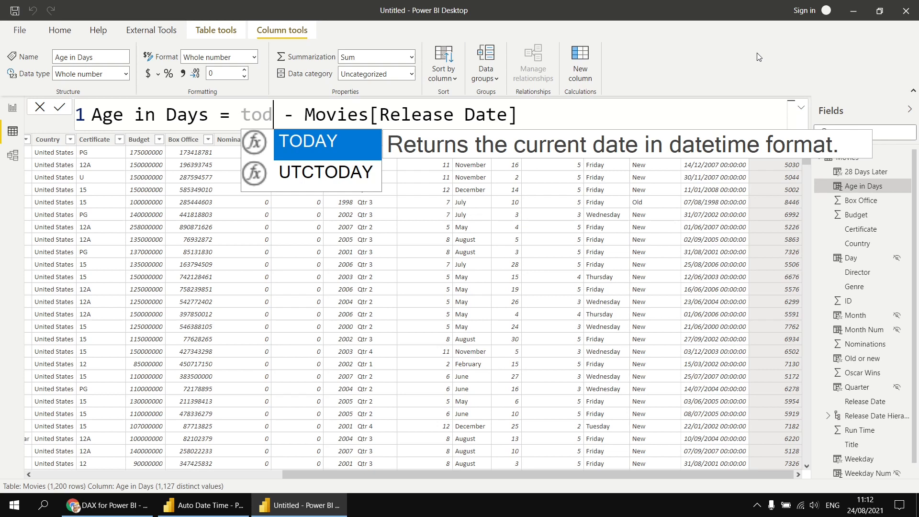
key(Tab)
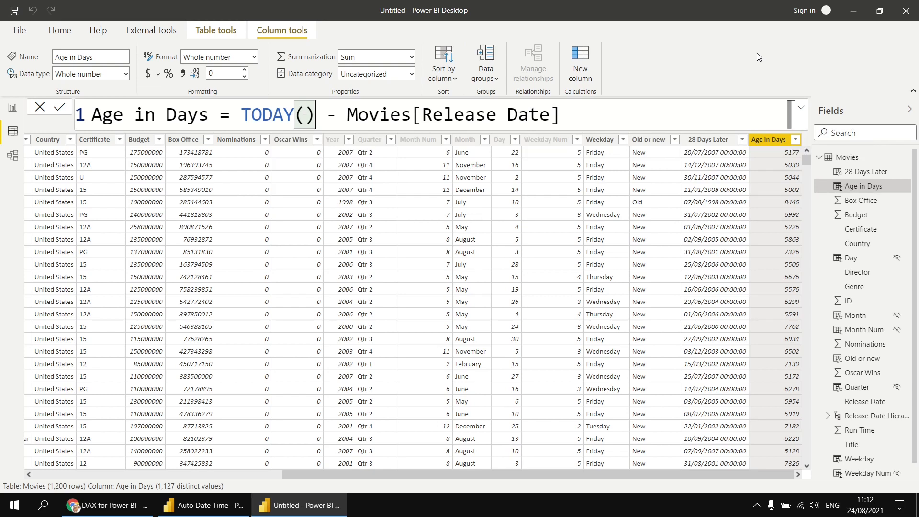
key(Return)
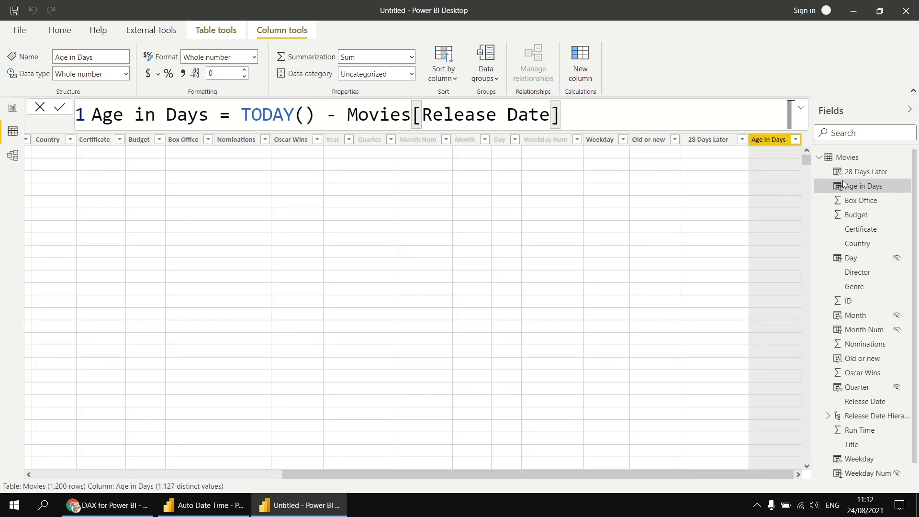
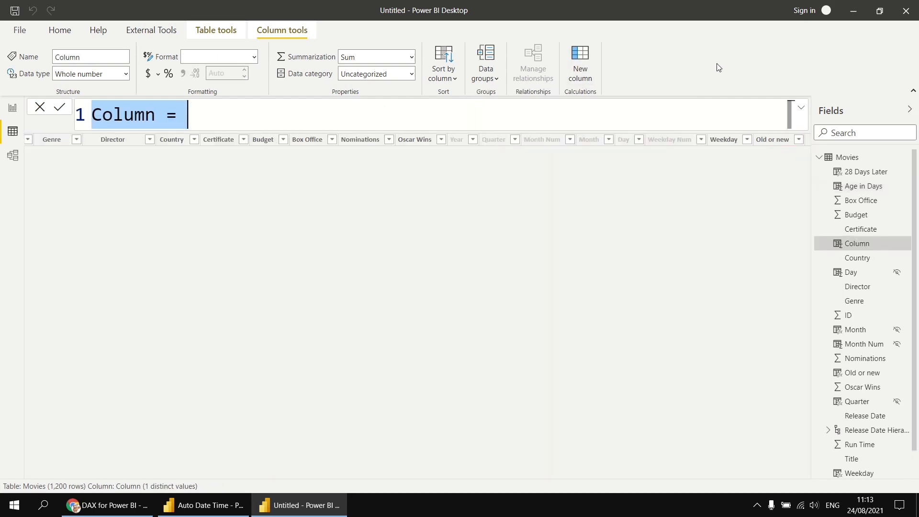
Step: Start the Diff in Years column as DATEDIFF(Movies[Release Date], TODAY(), …)
text(Diff i)
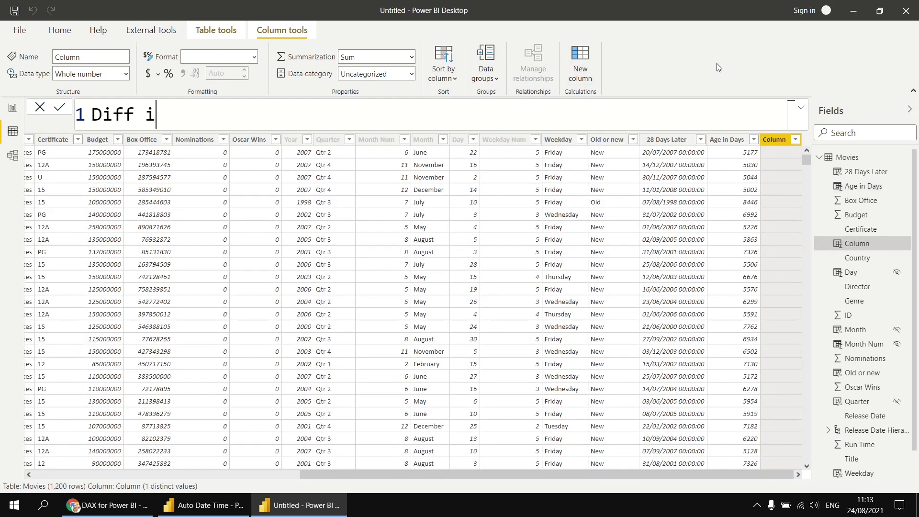
text(n Years = )
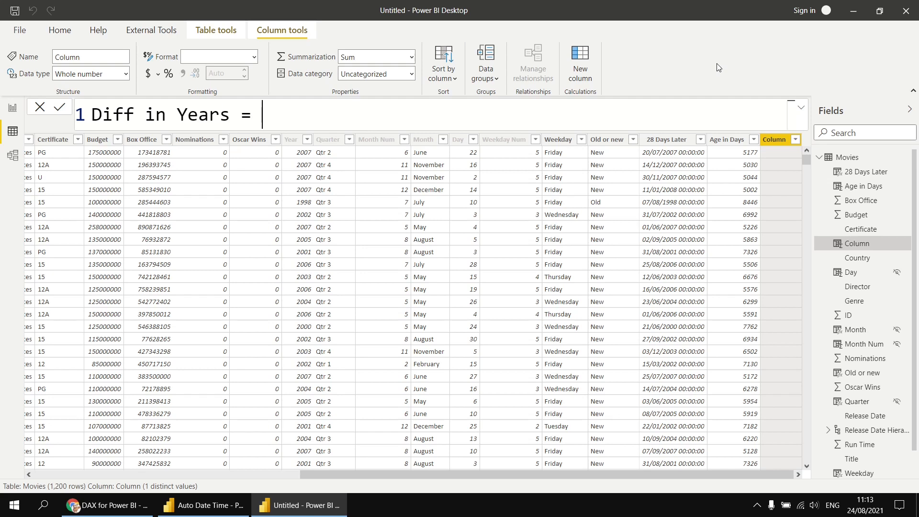
text(dated)
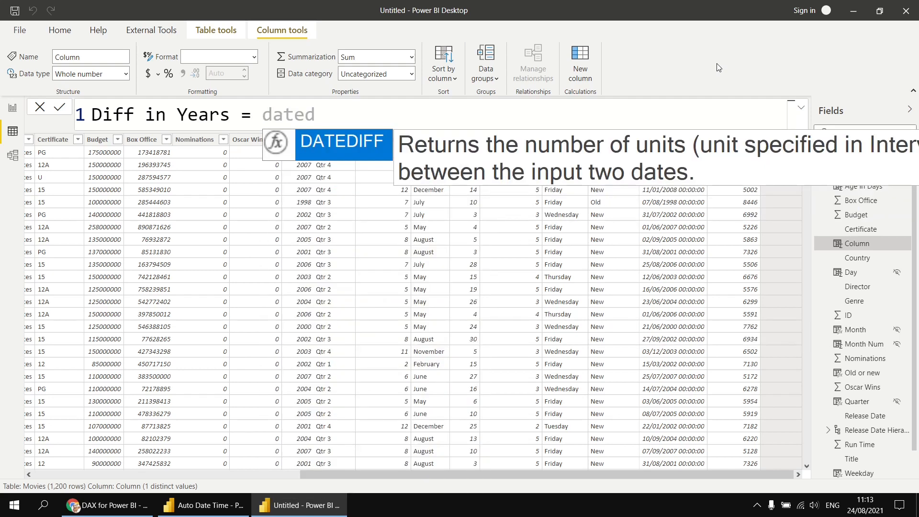
key(Tab)
key(shift+Return)
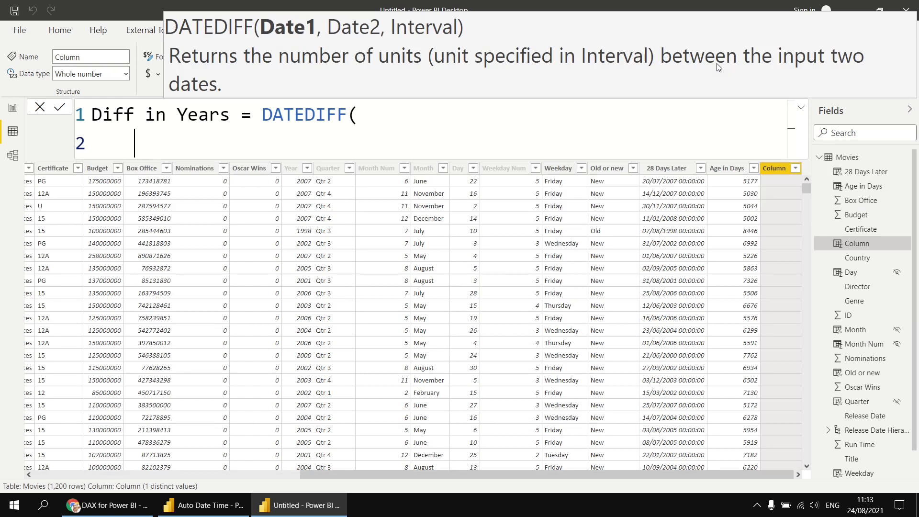
text(rele)
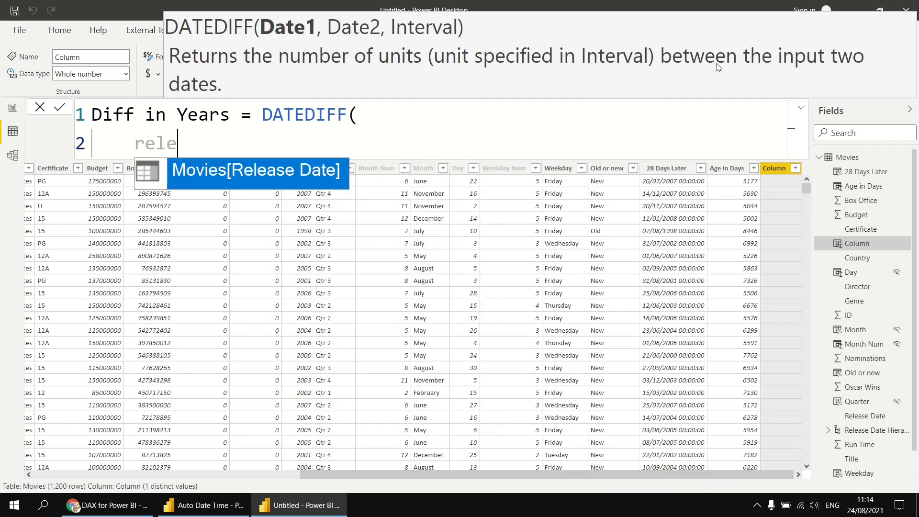
key(Tab)
text(,)
key(Return)
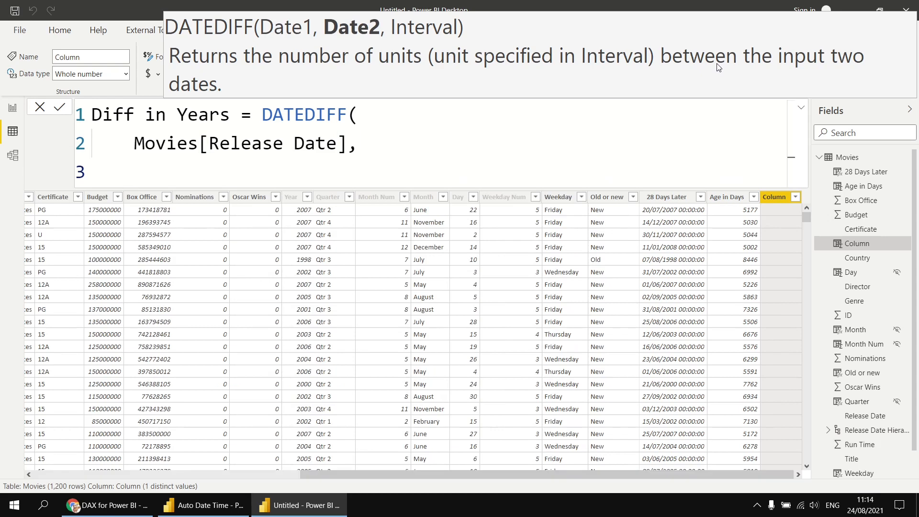
text(tod)
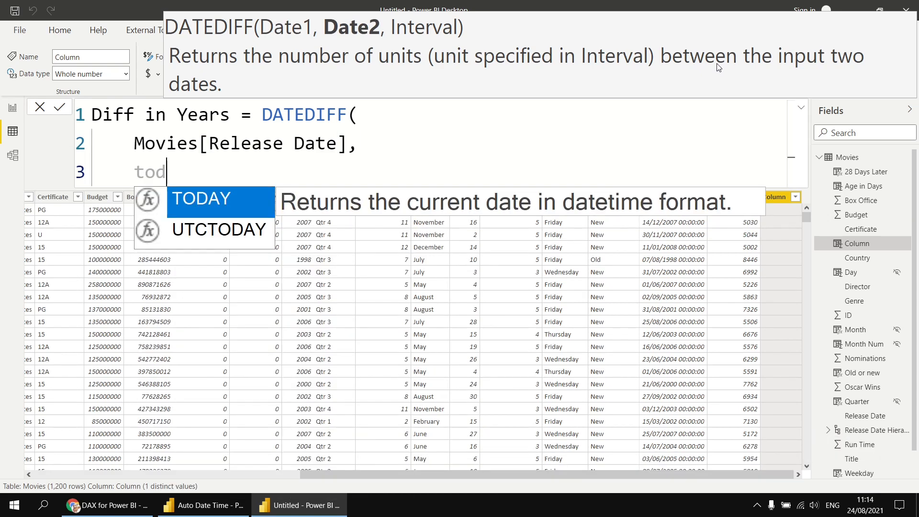
key(Tab)
text(),)
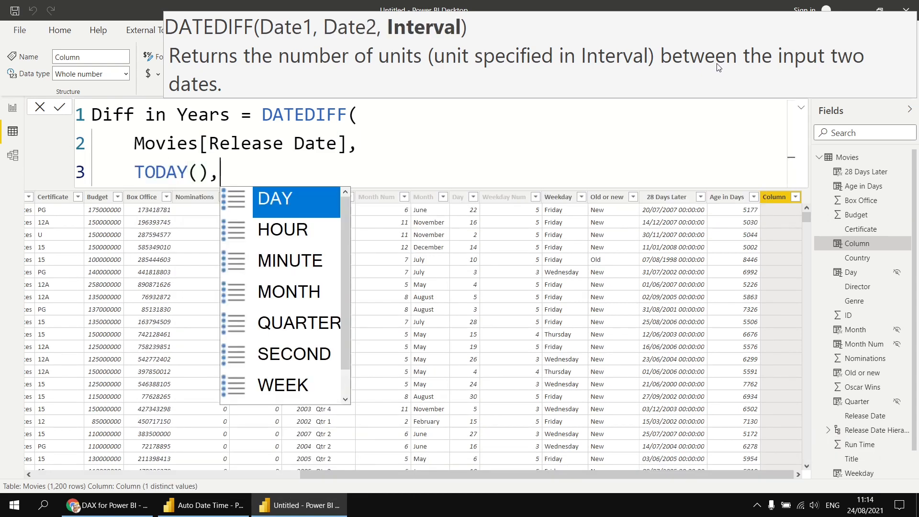
Step: Choose YEAR as the DATEDIFF interval, close the bracket, and commit Diff in Years
key(shift+Return)
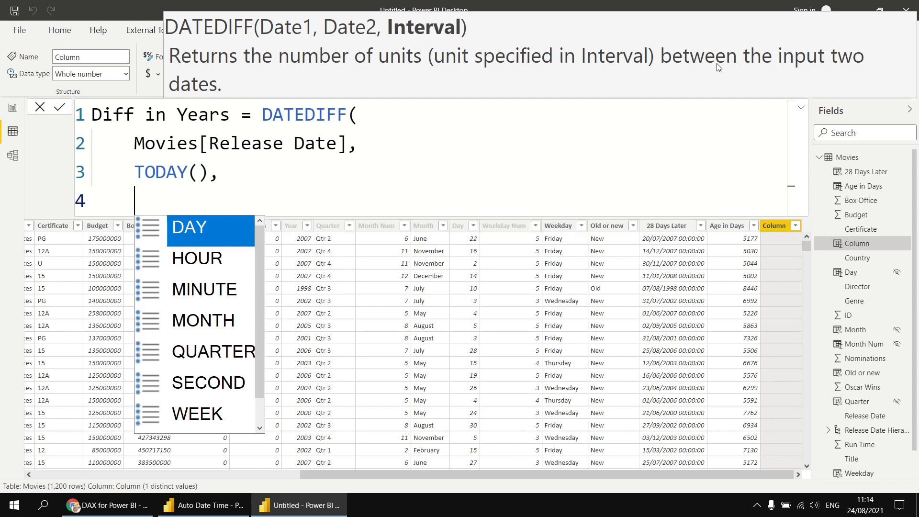
key(Down)
key(Down)
key(Down)
key(Down)
key(Down)
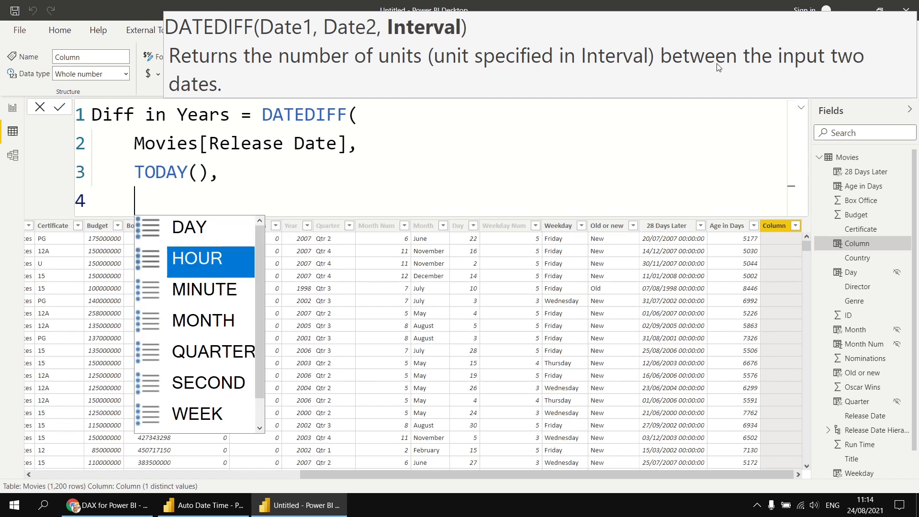
key(Down)
key(Down)
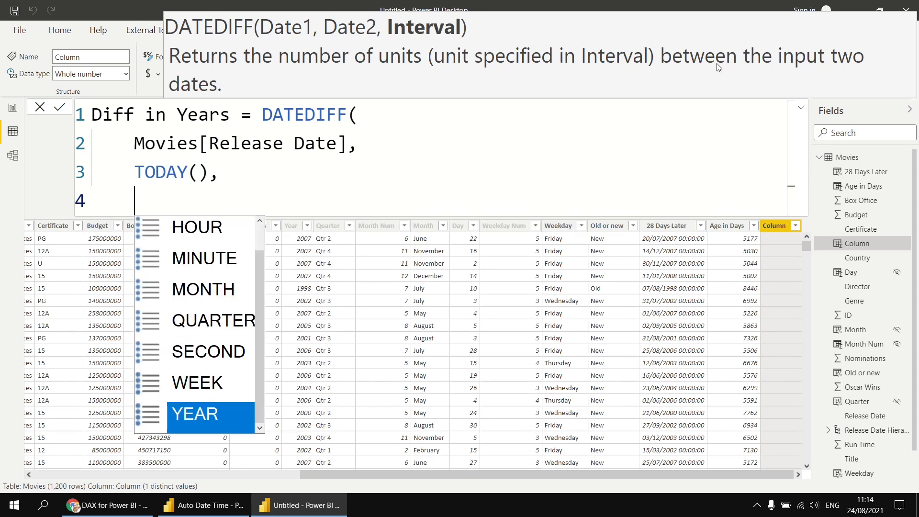
key(Tab)
key(shift+Return)
text())
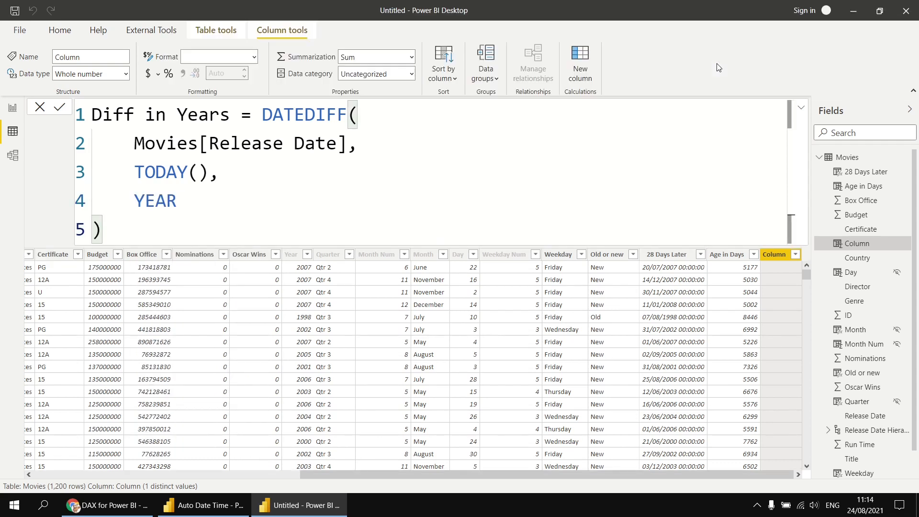
key(Return)
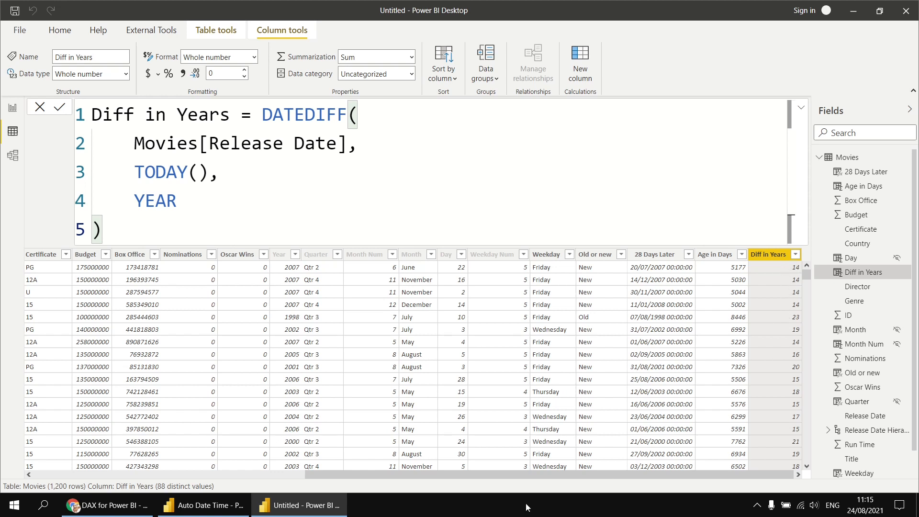
drag(511, 475, 253, 470)
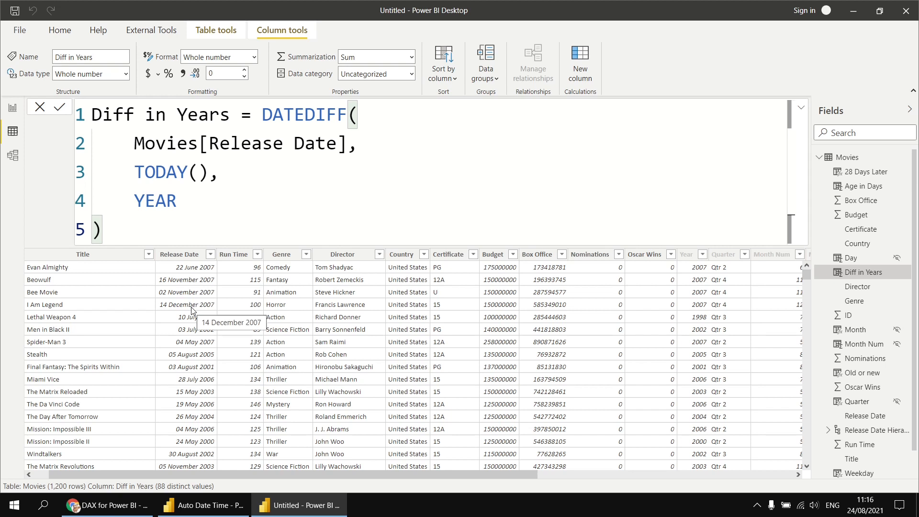
drag(432, 475, 722, 471)
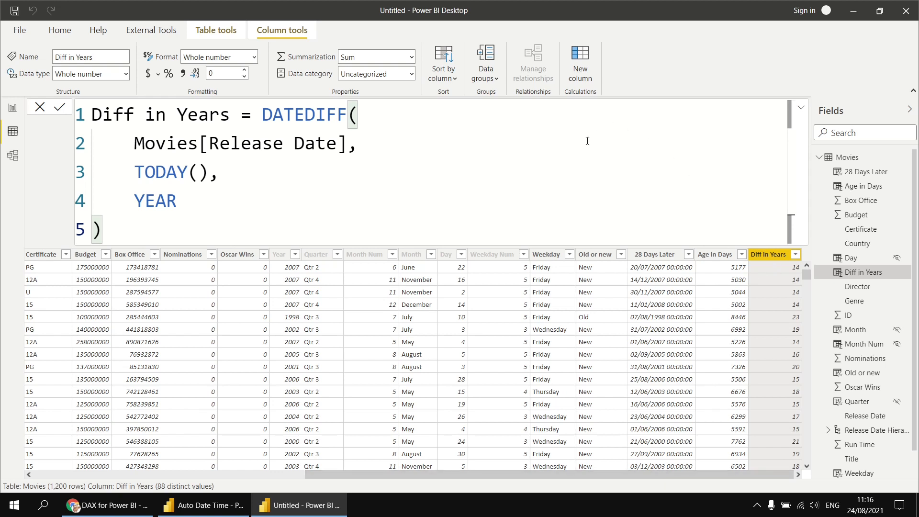
Step: Add a new Movies column typing Age in Years = IF( MONTH(Movies[Release Date]) > MONTH(TODAY())
click(582, 69)
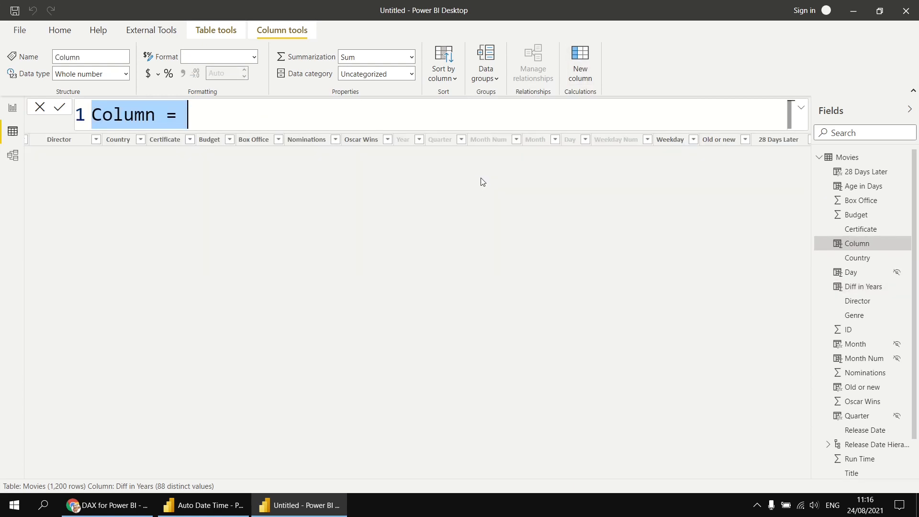
text(Age in Years = )
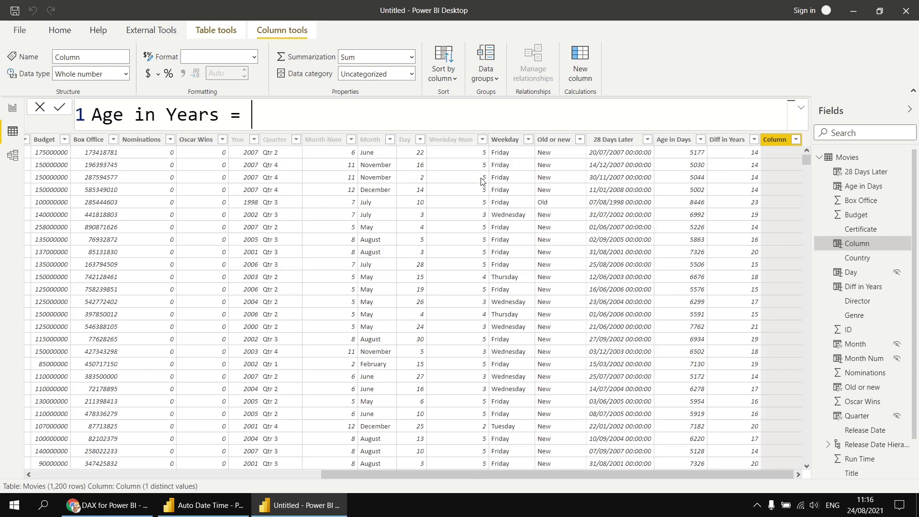
text(if()
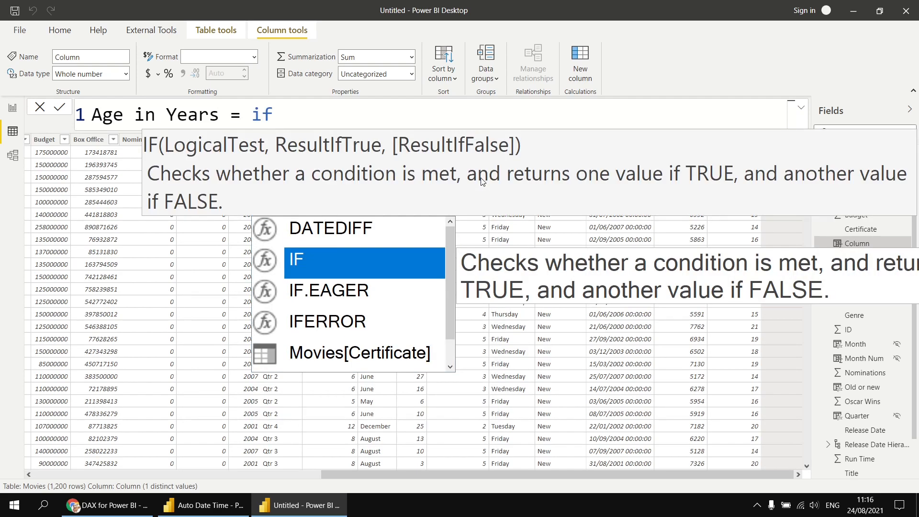
key(shift+Return)
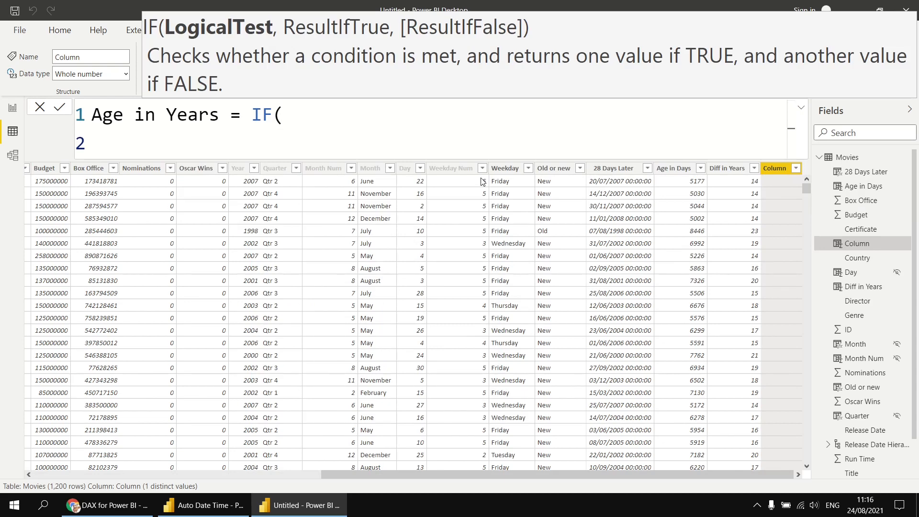
text(month(re)
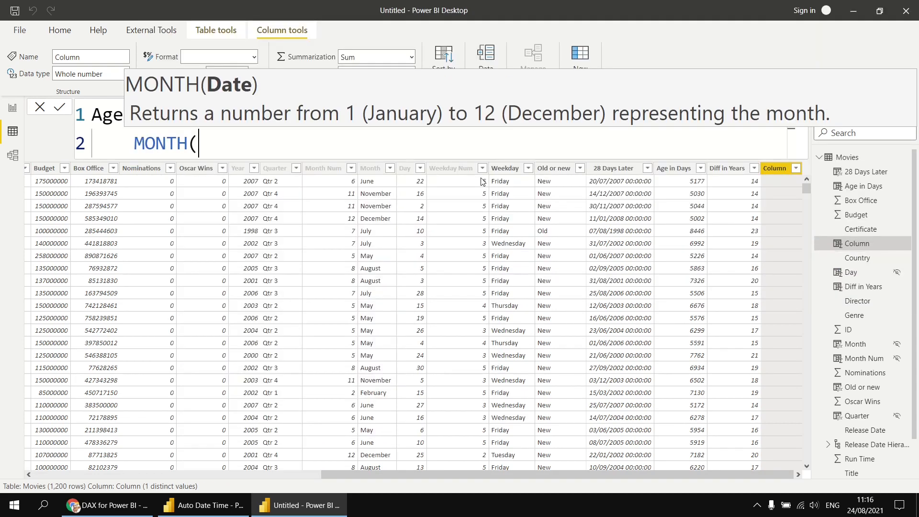
text(le)
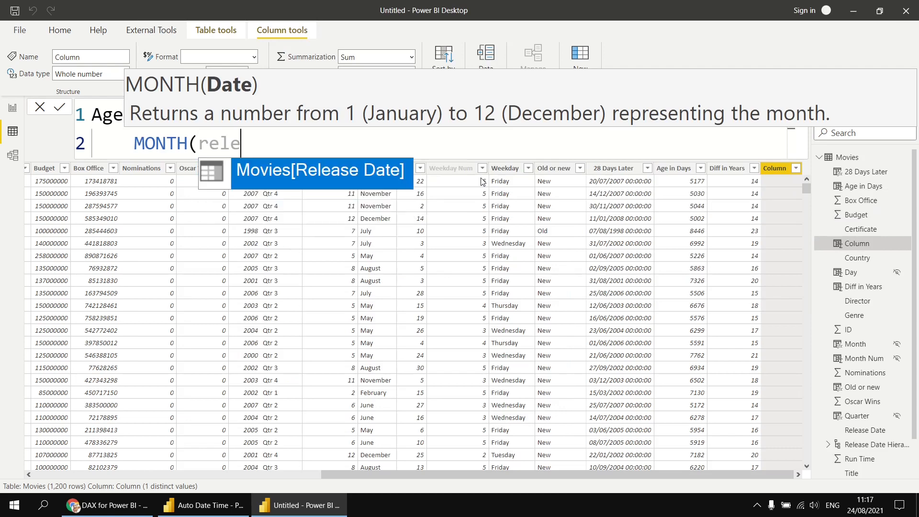
key(Tab)
text())
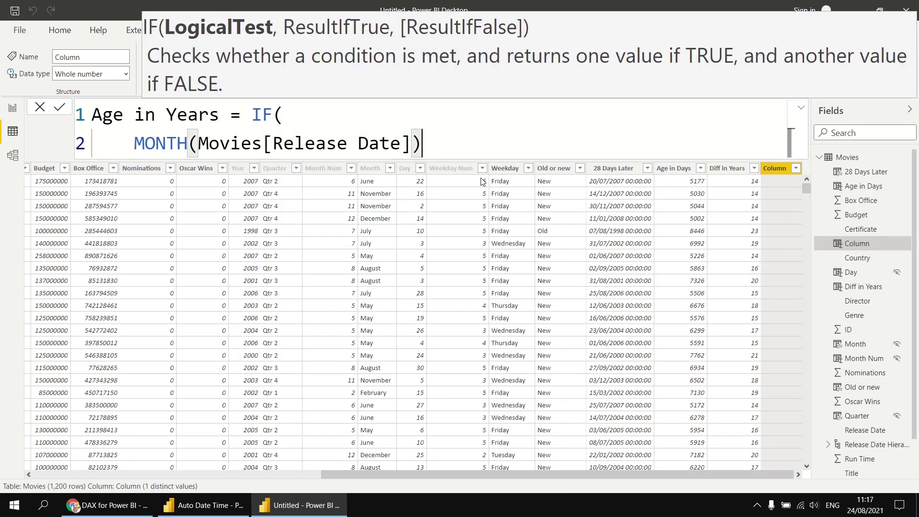
text( > month()
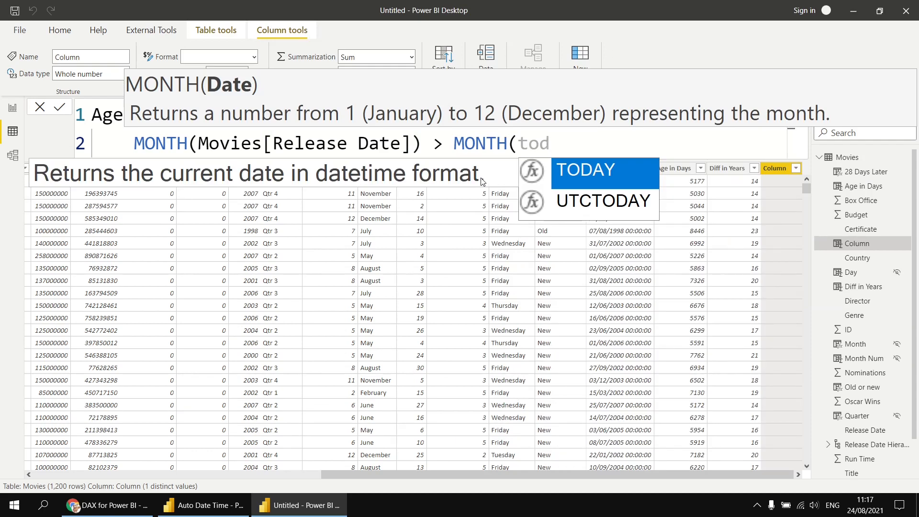
key(Tab)
text()))
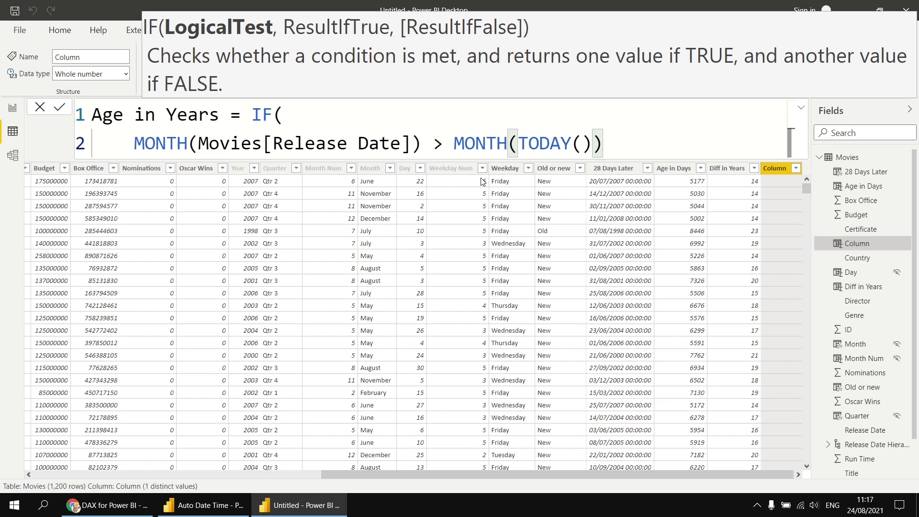
Step: Duplicate the month comparison after ||, bracket it, and change its > to =
key(shift+alt+Down)
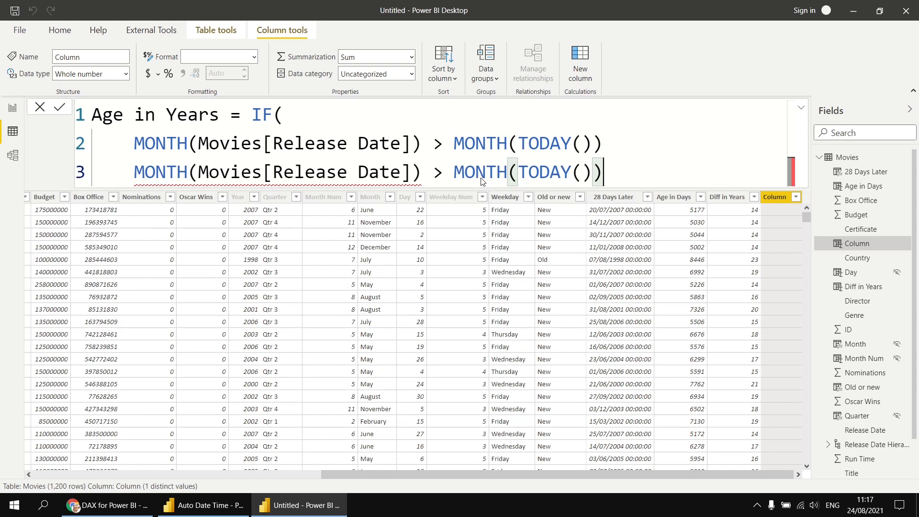
key(Up)
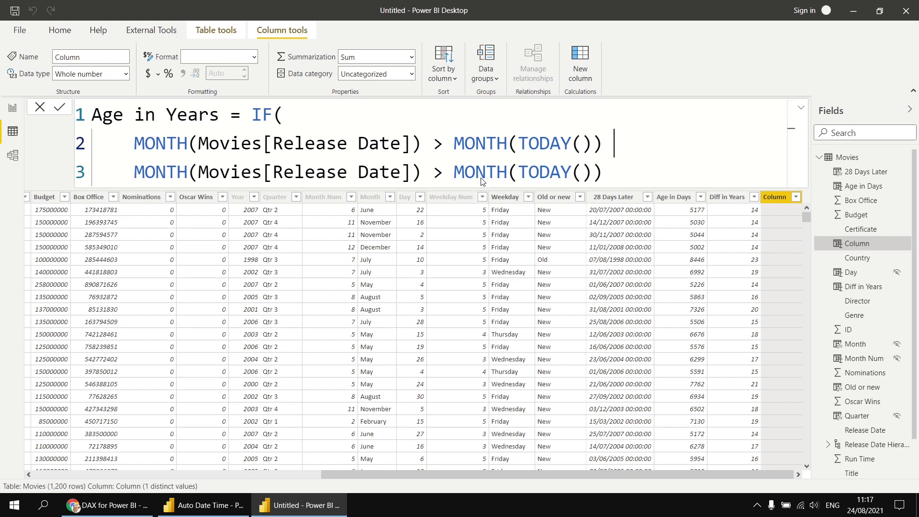
text(||)
scroll(639, 169, down, 1)
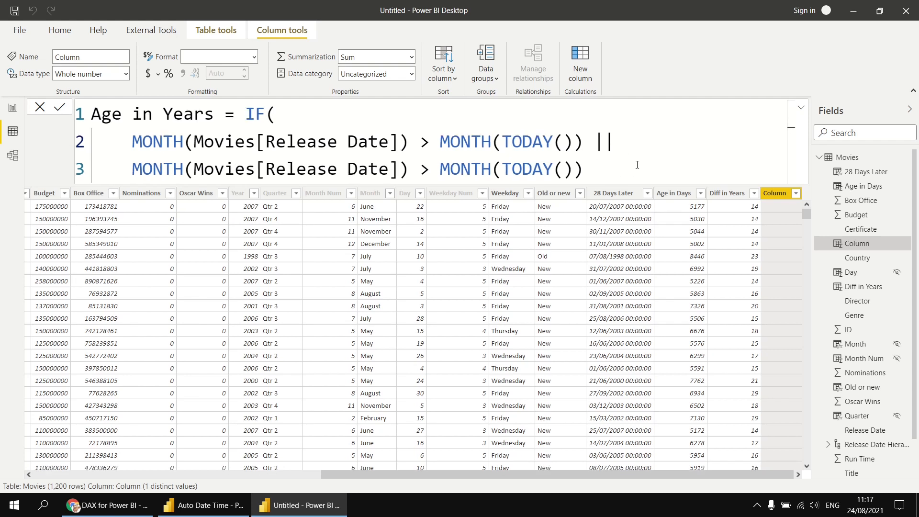
scroll(638, 167, down, 2)
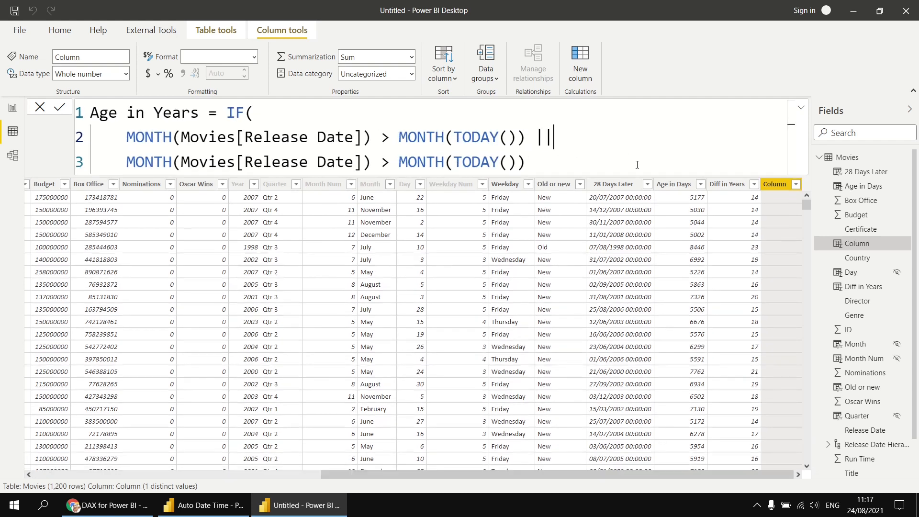
scroll(637, 165, down, 2)
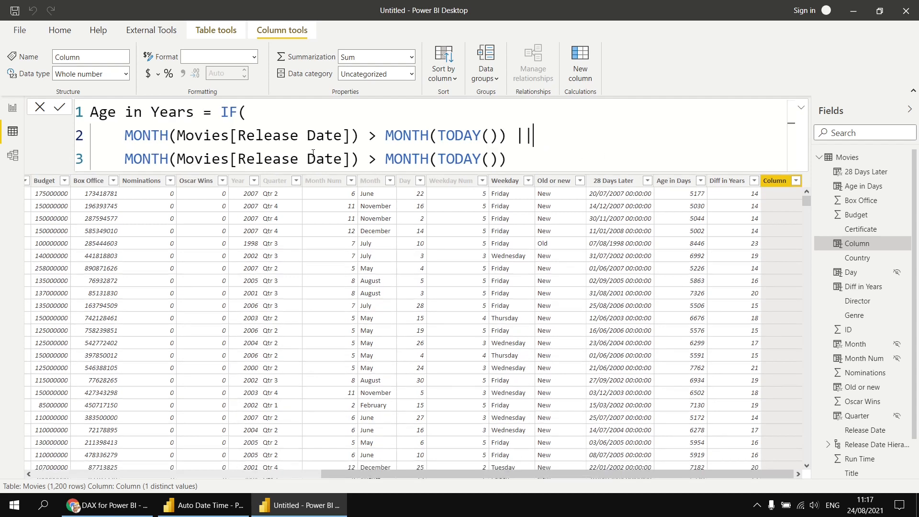
click(124, 158)
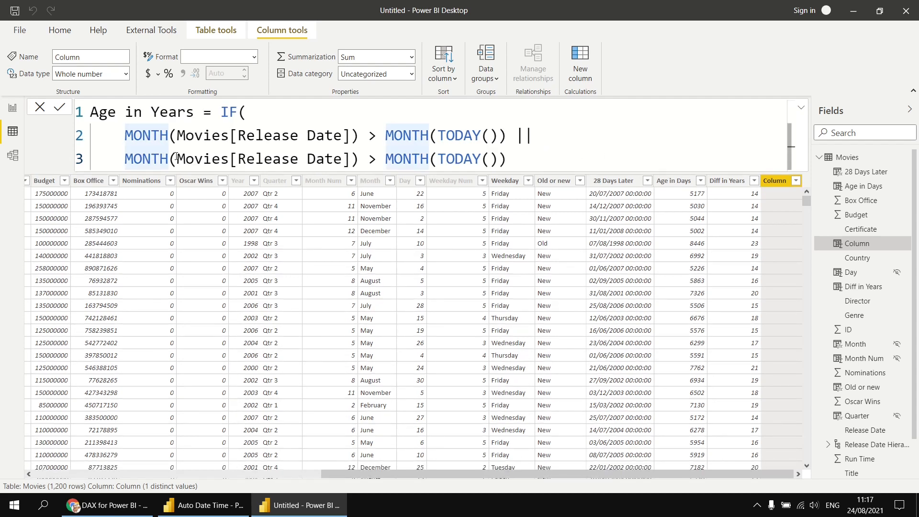
text(()
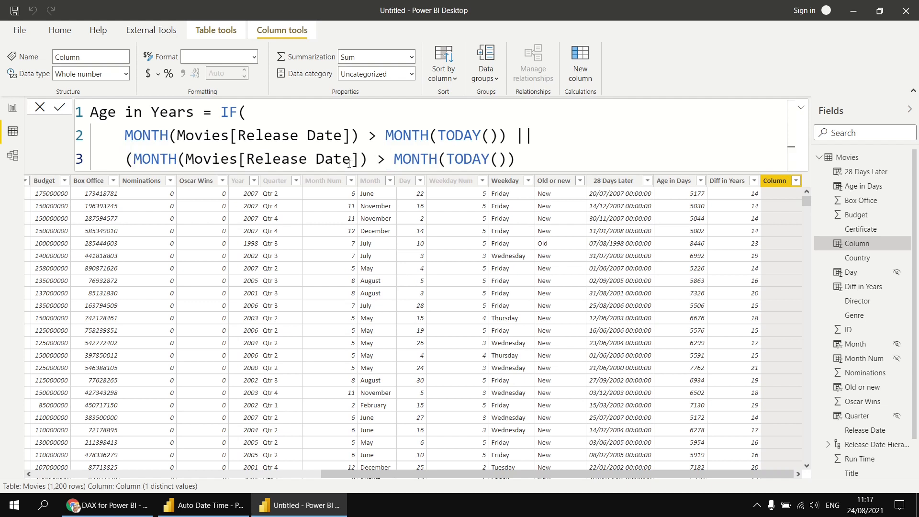
double_click(380, 159)
text(=)
Step: Append && DAY(Movies[Release Date]) > DAY(TODAY())) to the month-equality line
click(526, 160)
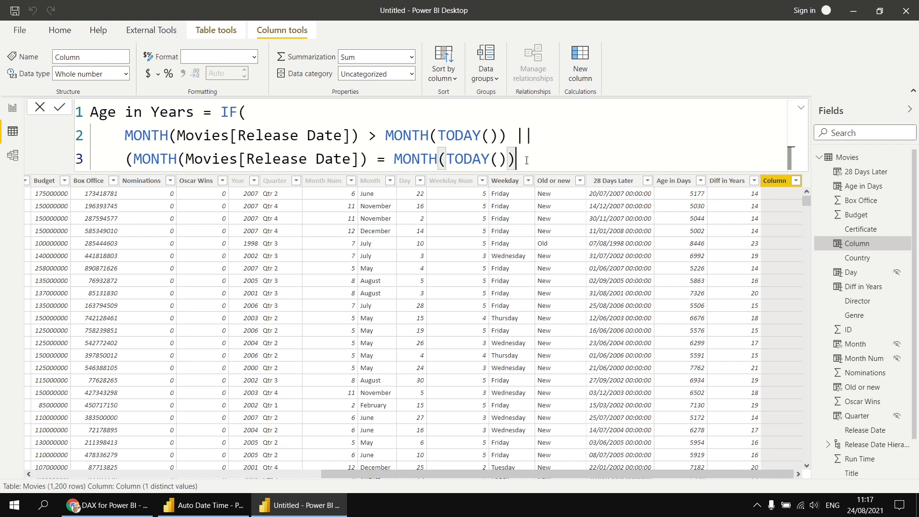
text(&&)
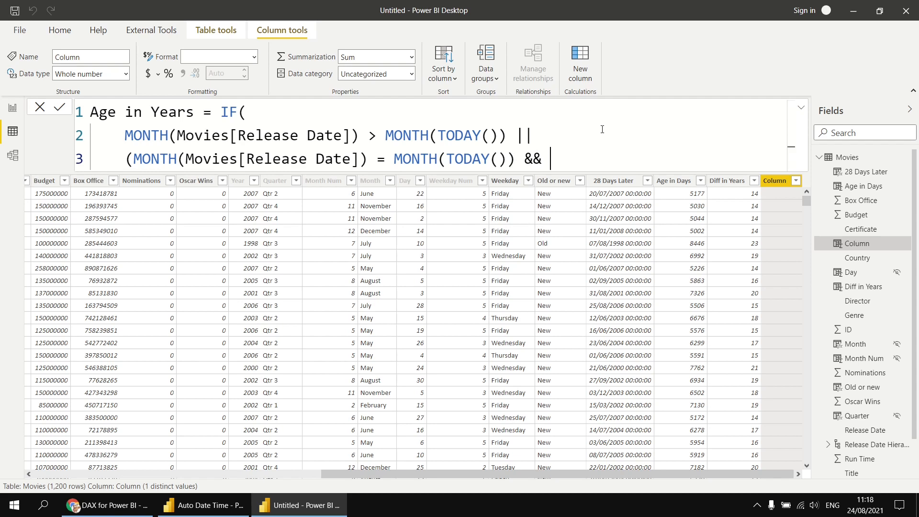
text( DAY(rele)
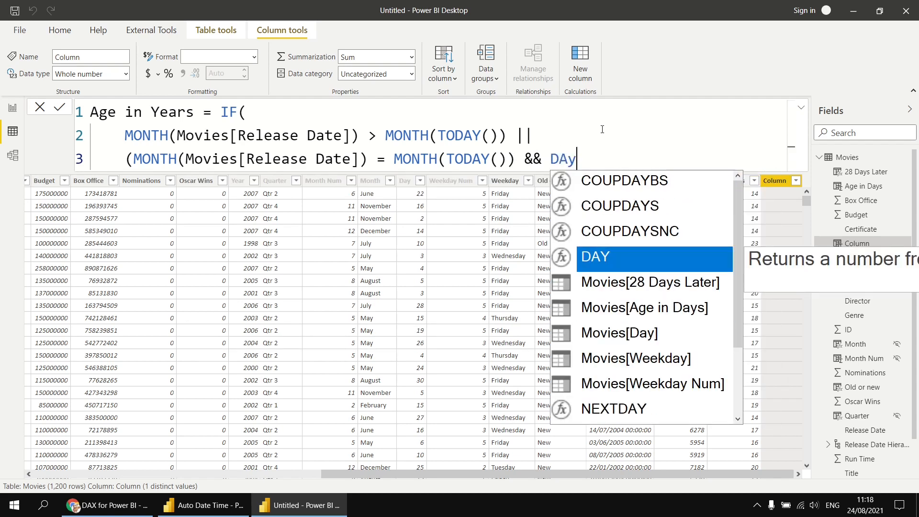
key(Tab)
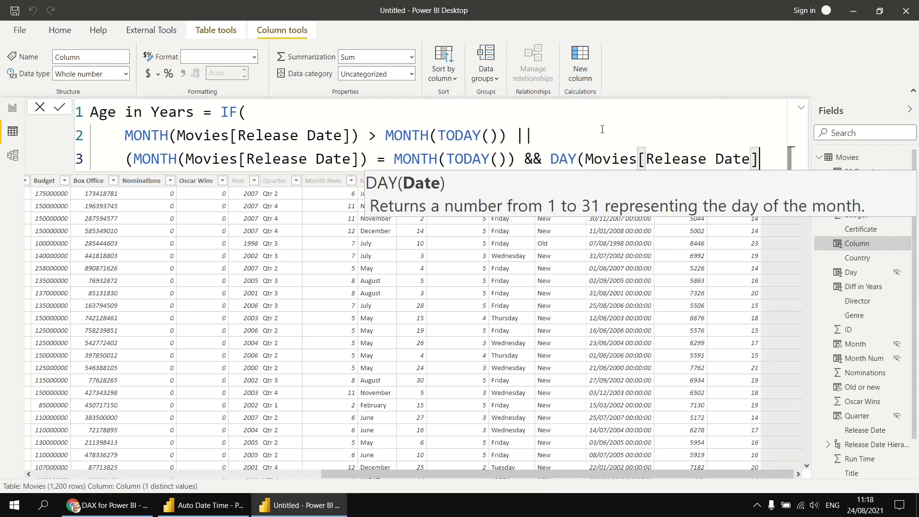
text())
text( > day)
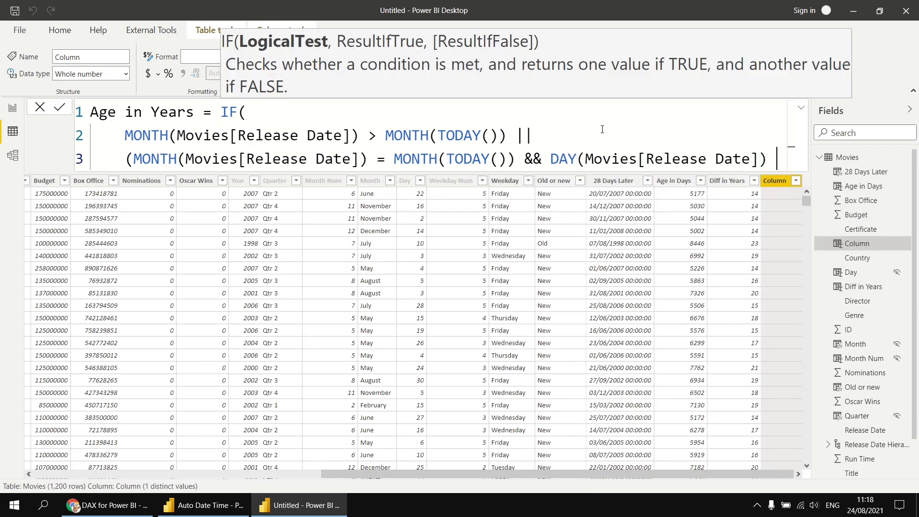
text(s)
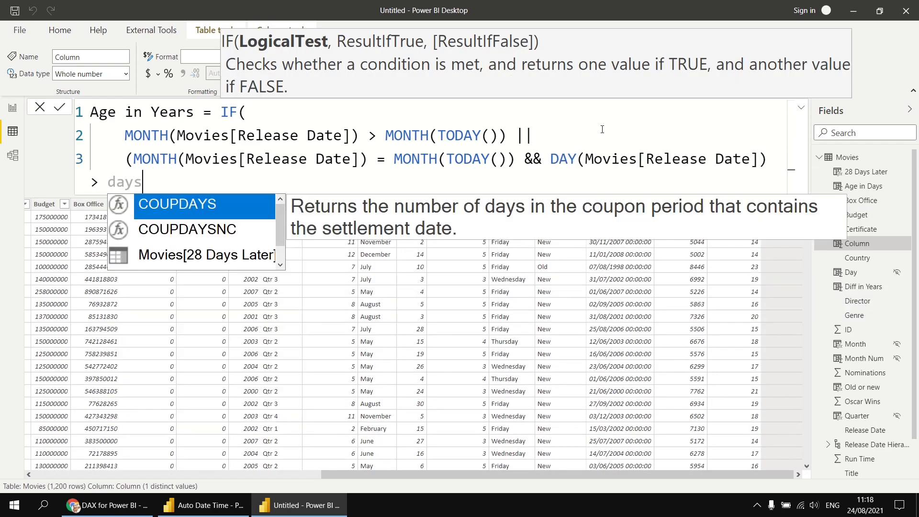
key(BackSpace)
key(Tab)
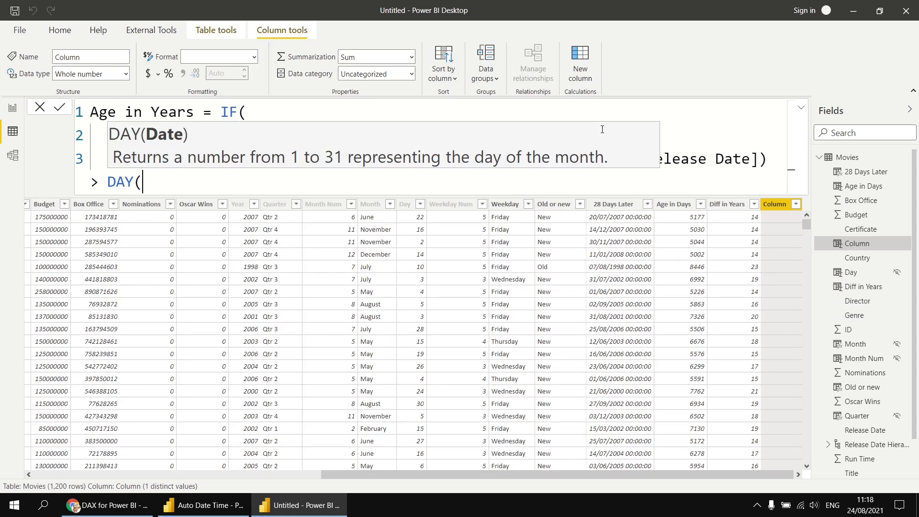
text(to)
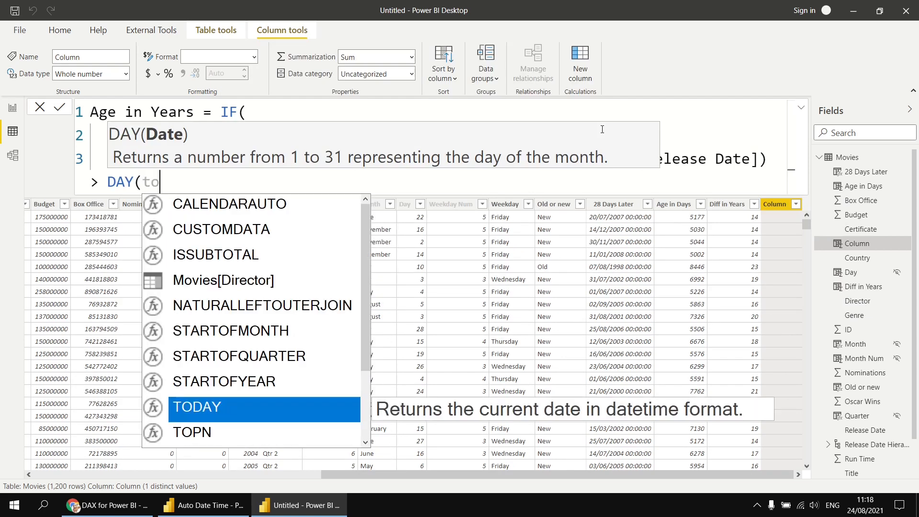
key(Tab)
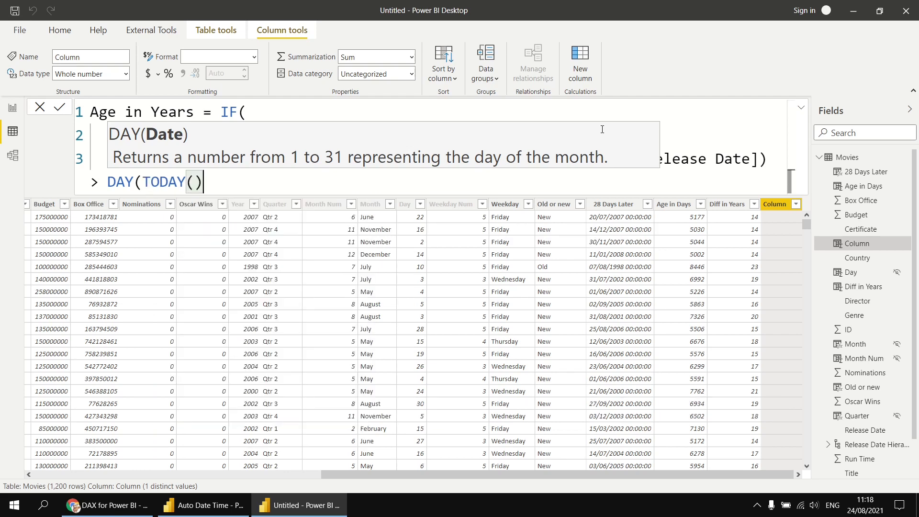
text())
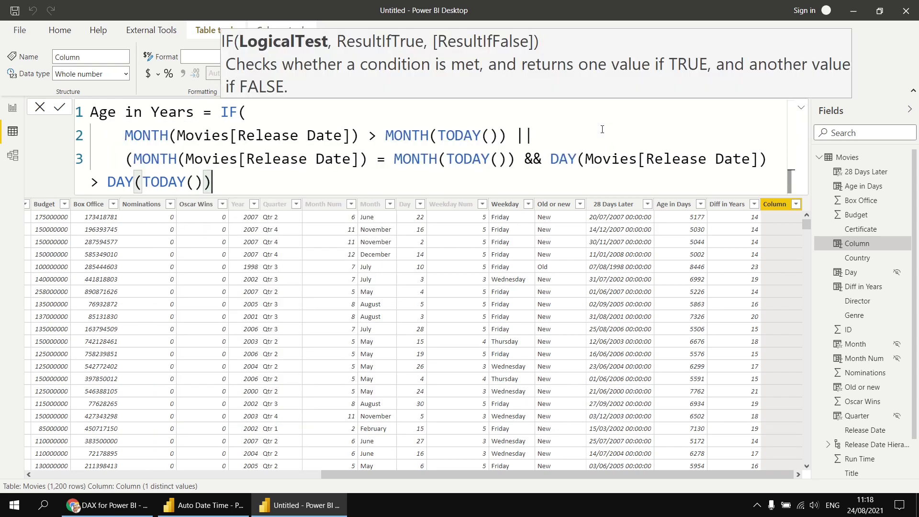
text())
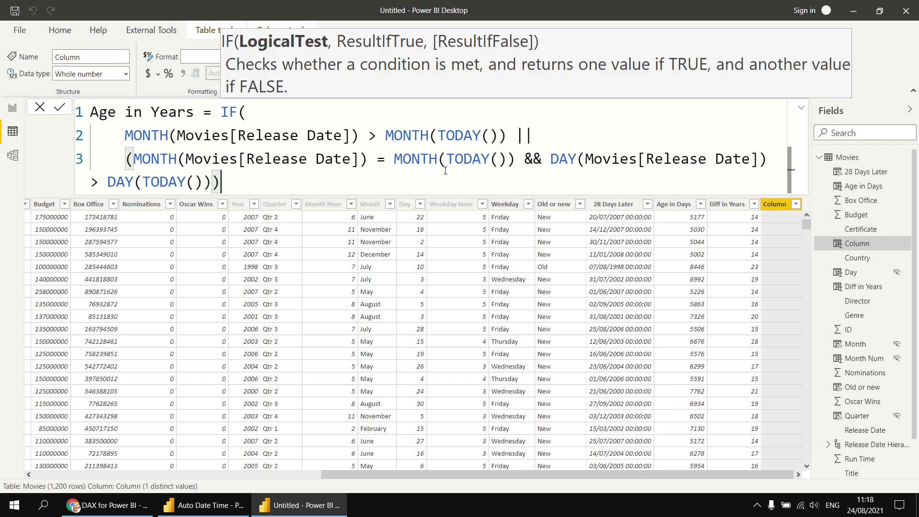
Step: Move the day comparison onto its own indented line 4
click(549, 159)
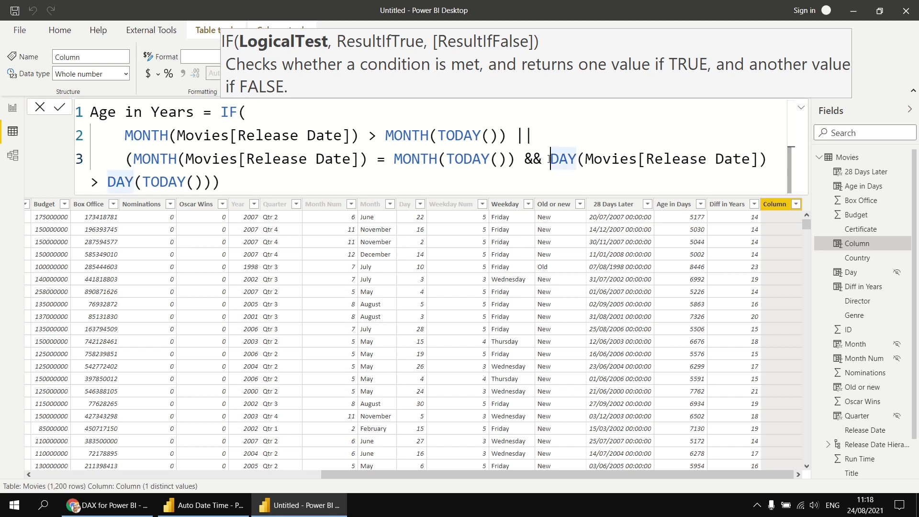
key(BackSpace)
key(shift+Return)
key(Tab)
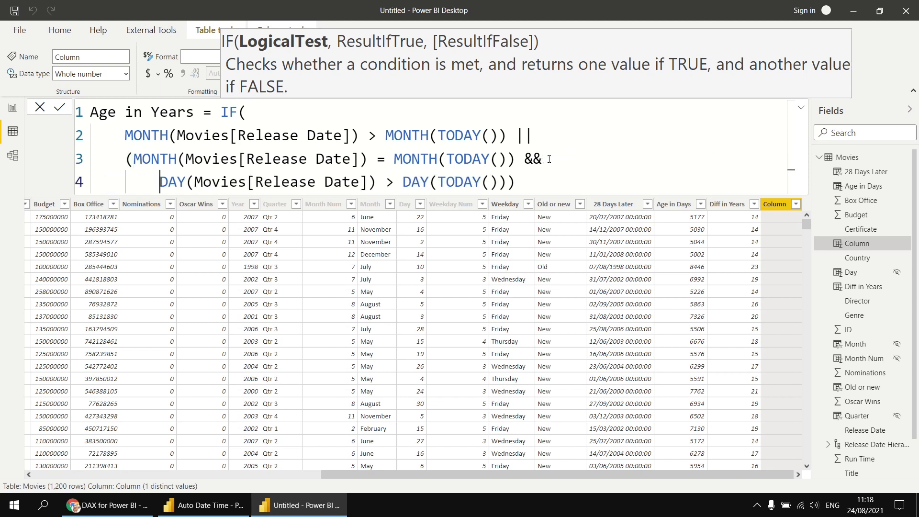
click(526, 183)
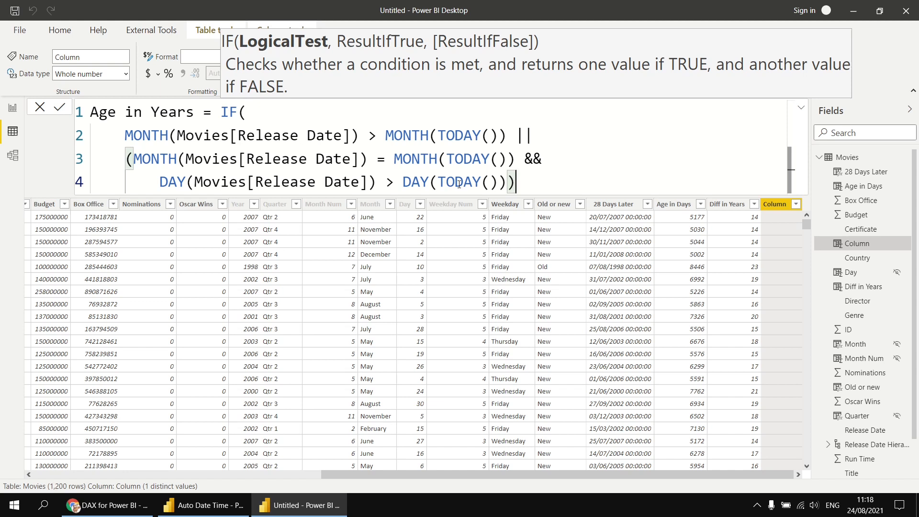
Step: After a comma on a new line, begin the true result DATEDIFF(Movies[Release Date]
text(,)
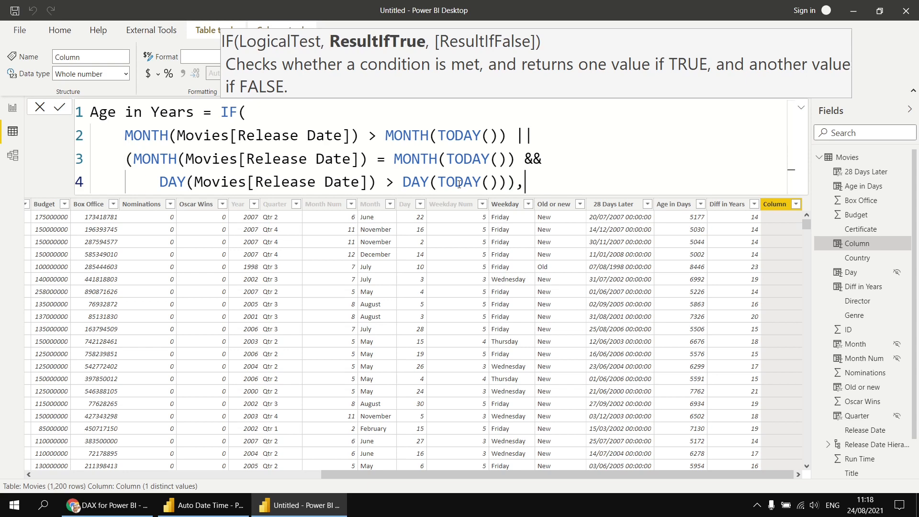
key(shift+Return)
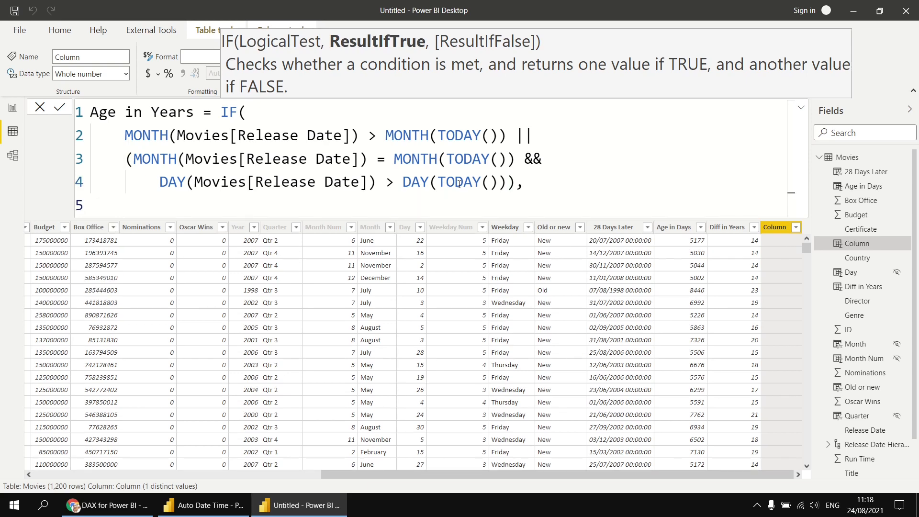
text(datedi)
key(Tab)
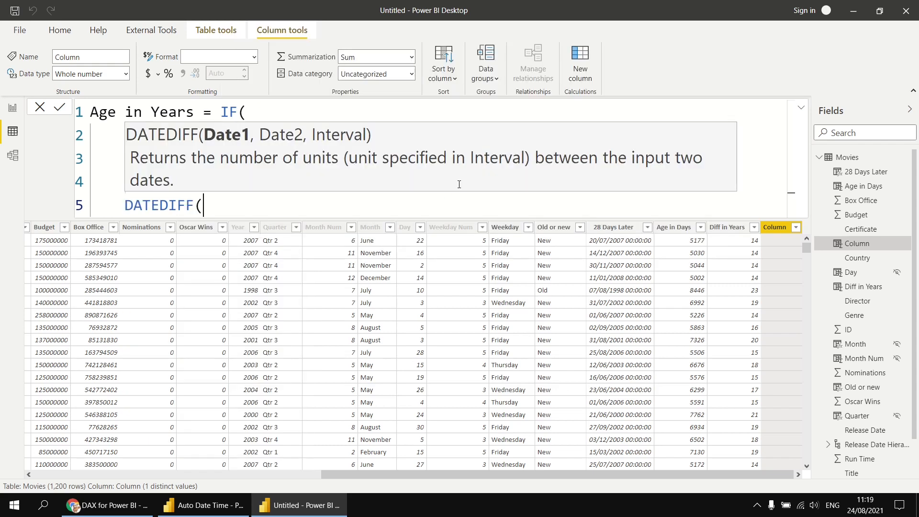
text(rele)
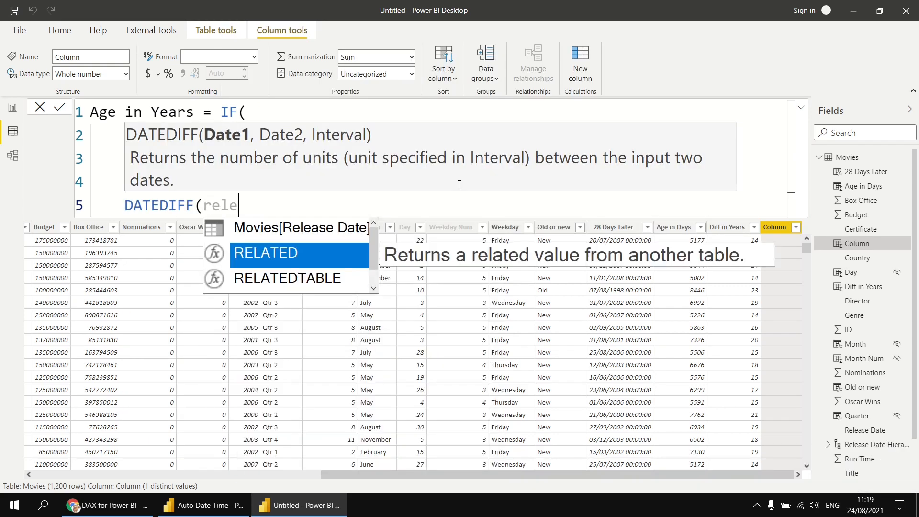
key(Tab)
Step: Complete the true result as DATEDIFF(Movies[Release Date], TODAY(), YEAR) - 1
text(, tody)
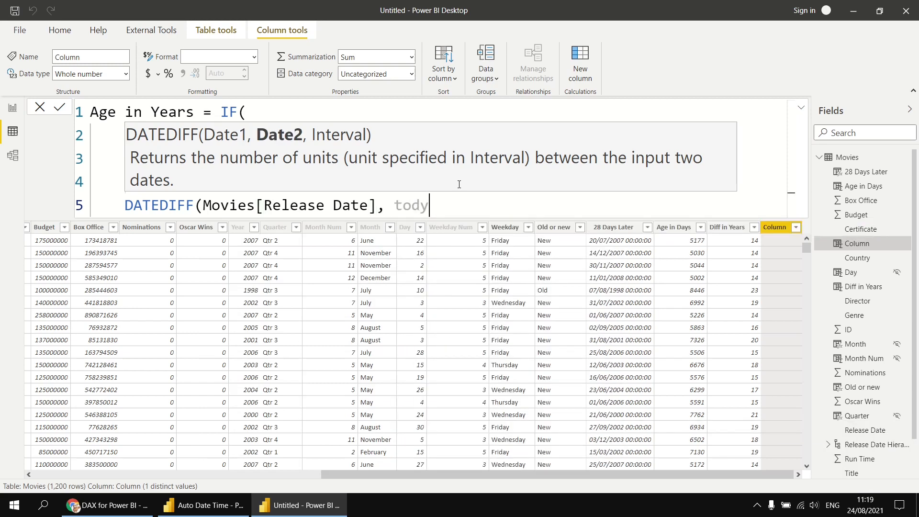
key(BackSpace)
text(a)
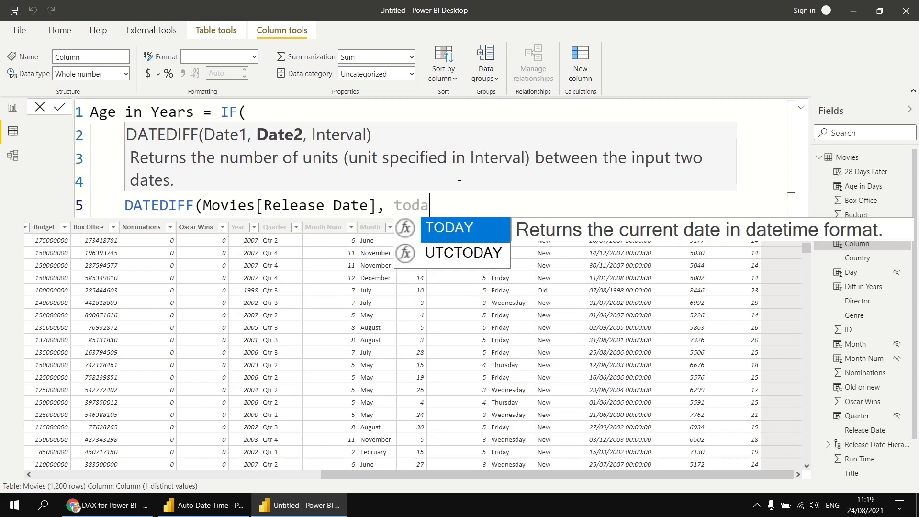
key(Tab)
text(), )
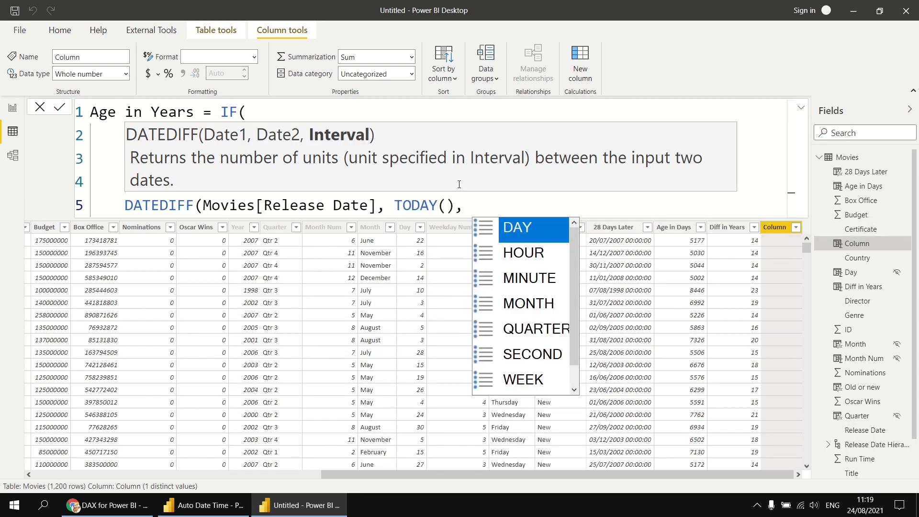
text(y)
key(Tab)
text() -)
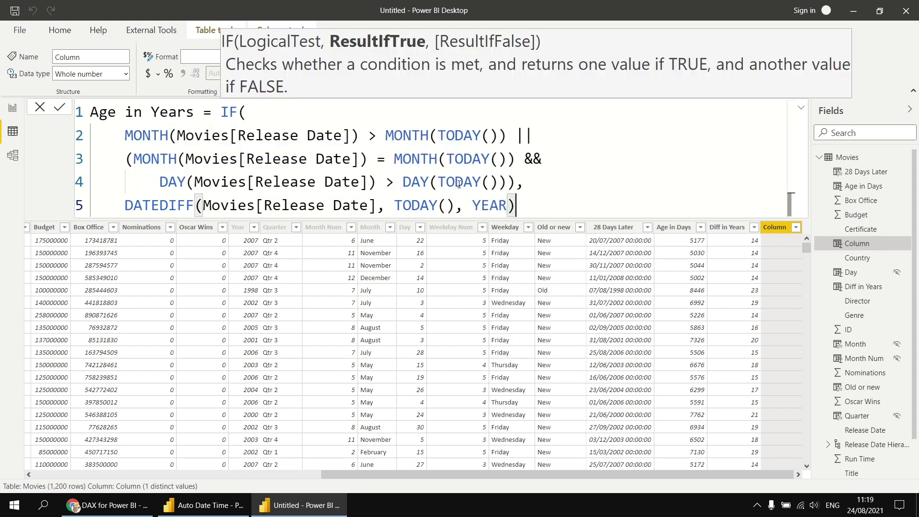
text( 1)
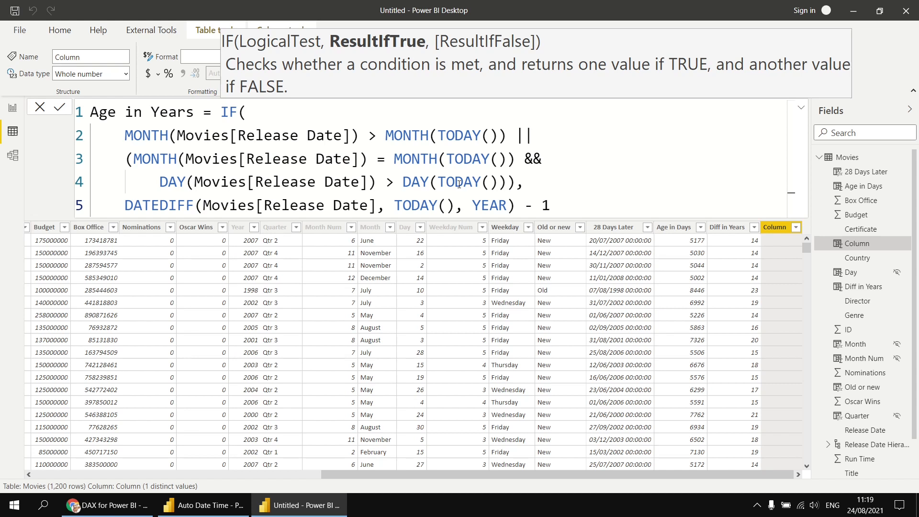
Step: Duplicate the DATEDIFF line as the false result without - 1, close the IF, and commit
key(shift+alt+Down)
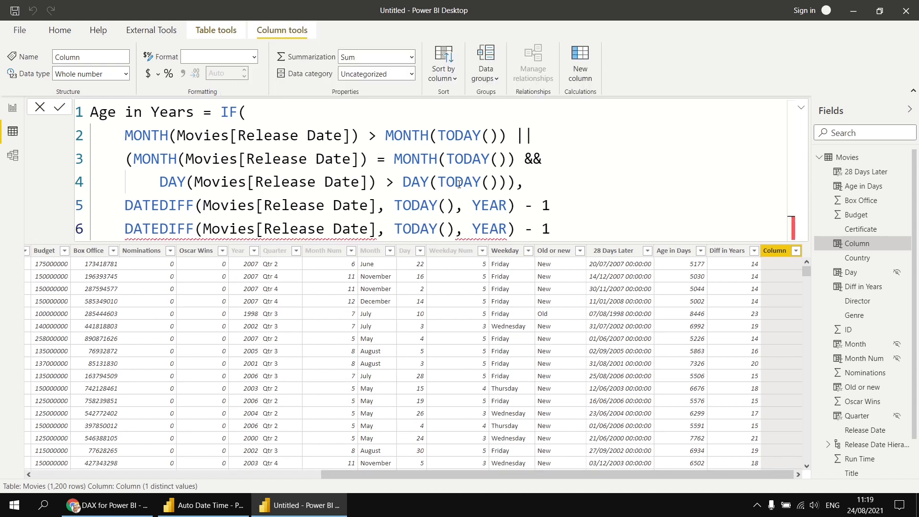
key(Up)
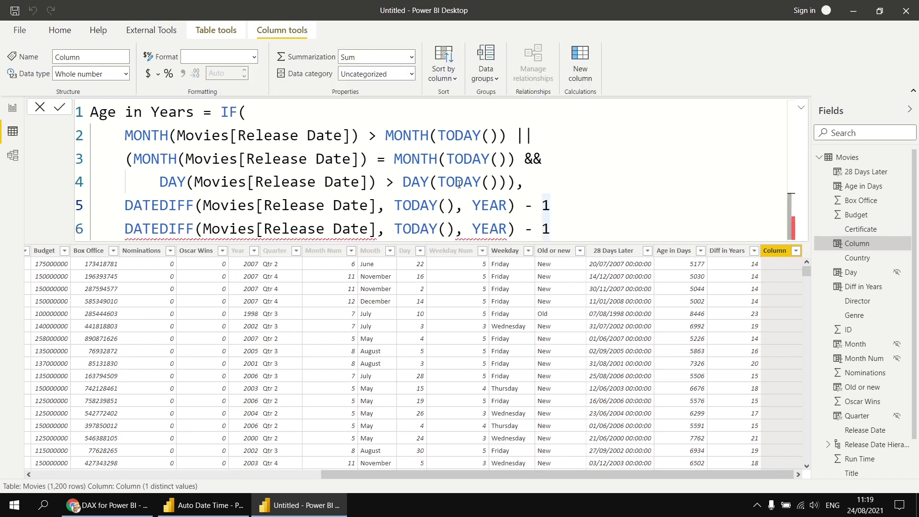
text(,)
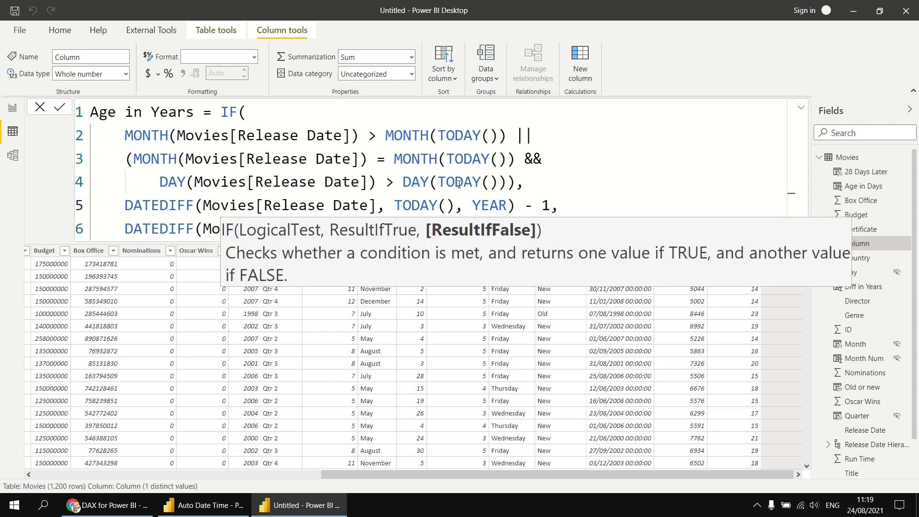
key(Down)
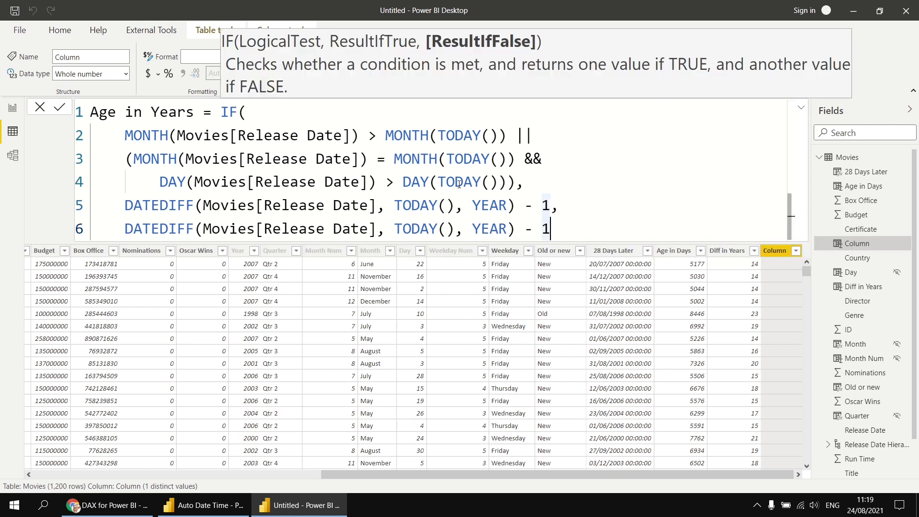
key(BackSpace)
key(BackSpace)
key(BackSpace)
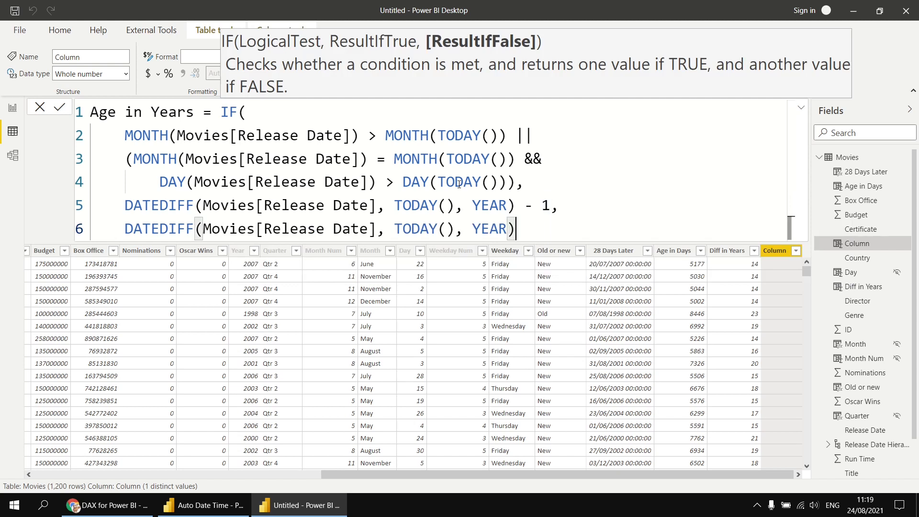
key(shift+Return)
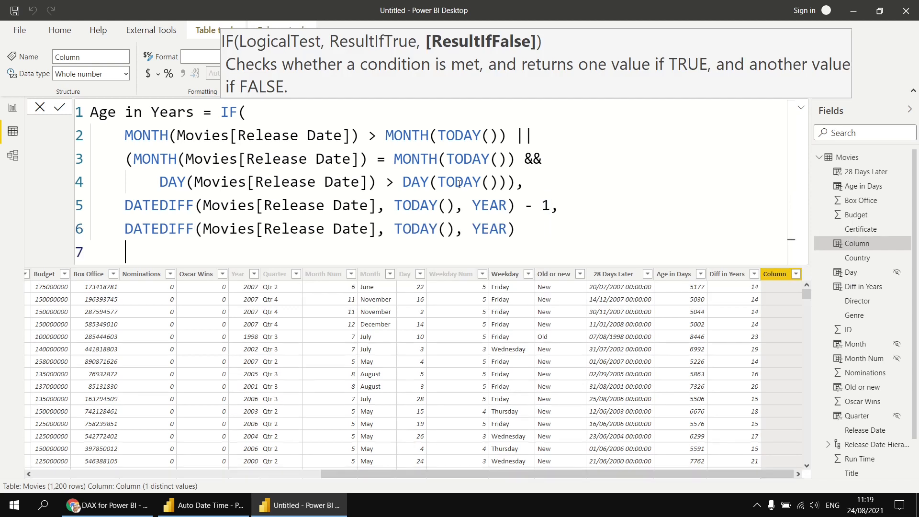
text())
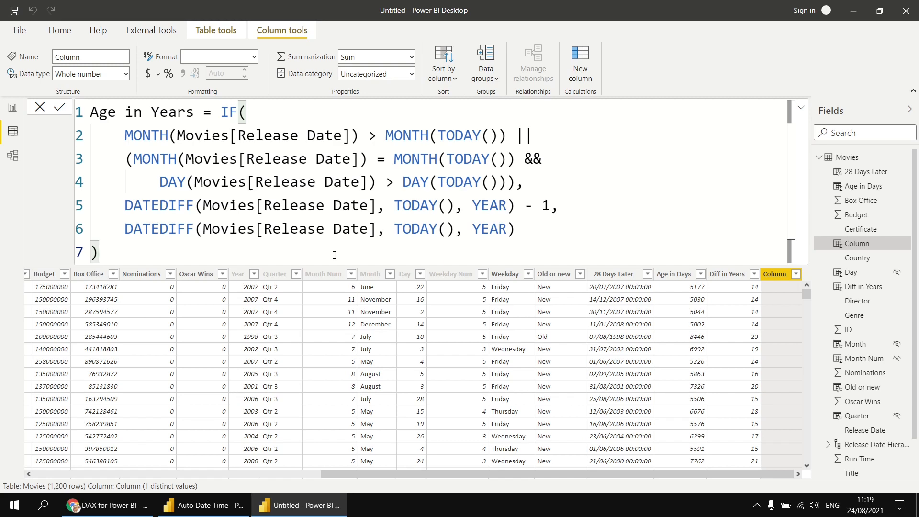
key(Return)
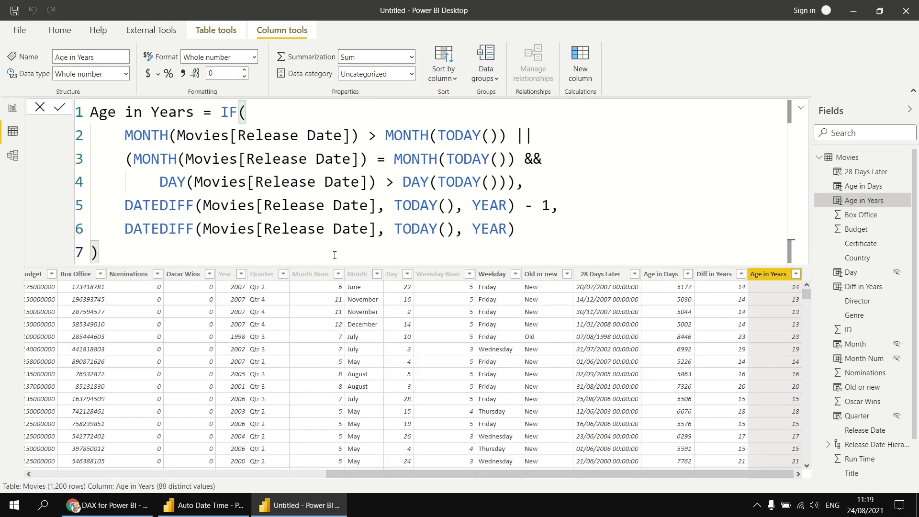